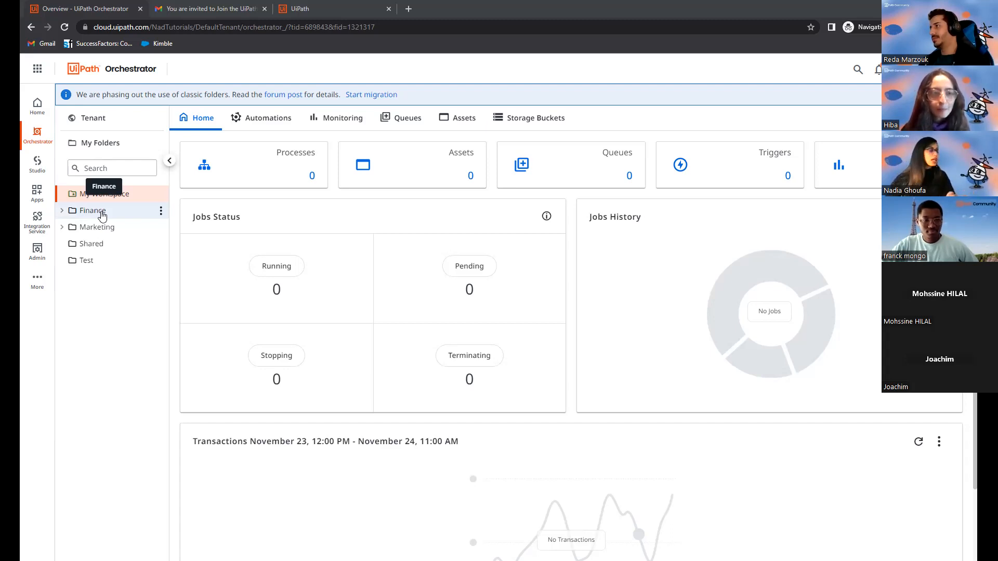
# Look through the subfolders of the Finance and Marketing folders.
pyautogui.click(62, 212)
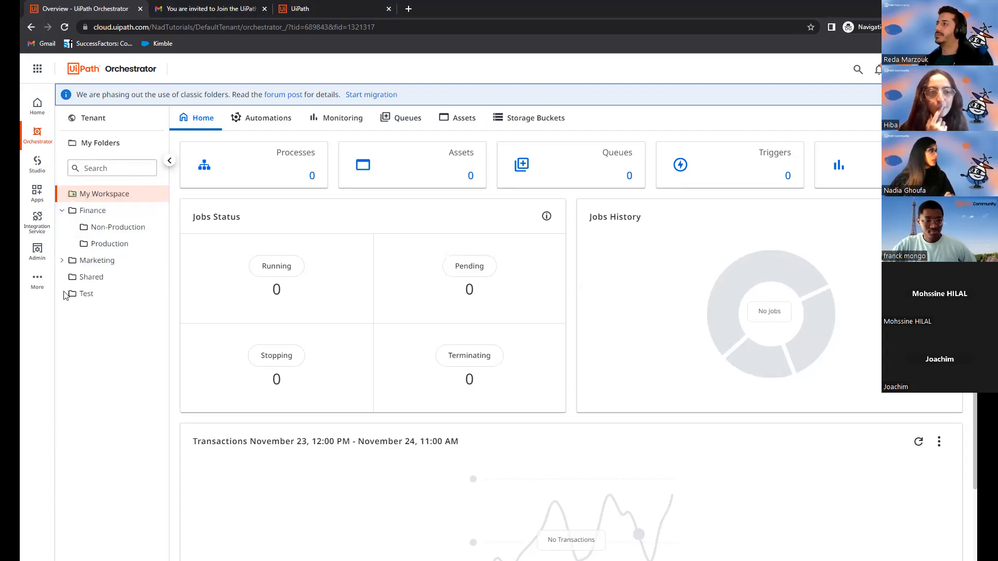
pyautogui.click(62, 261)
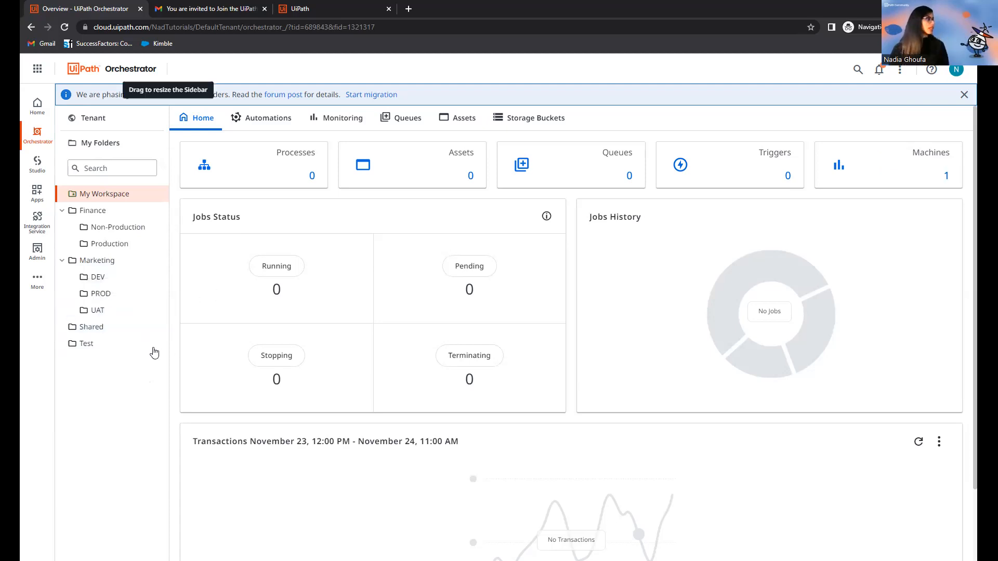
pyautogui.click(62, 210)
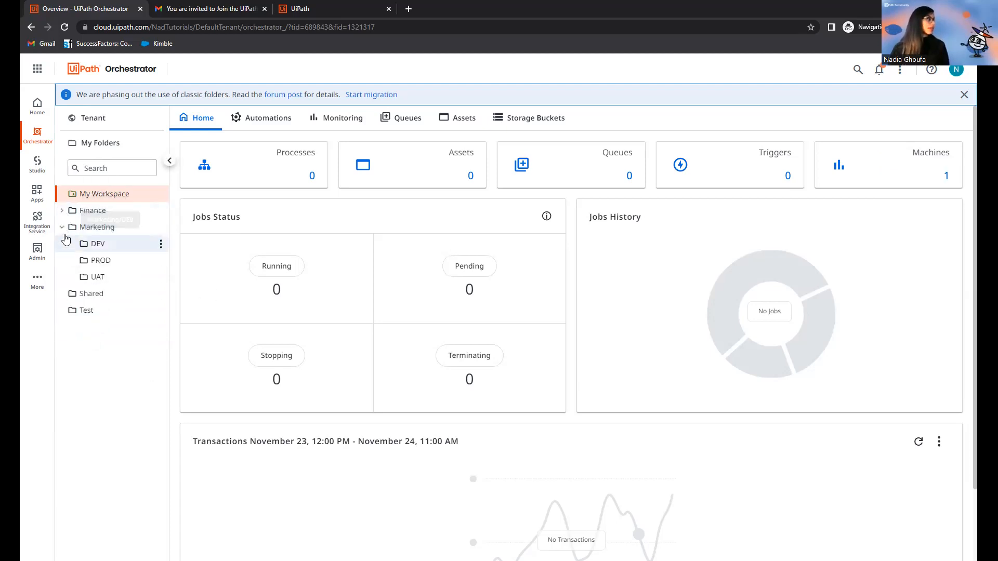
pyautogui.click(62, 227)
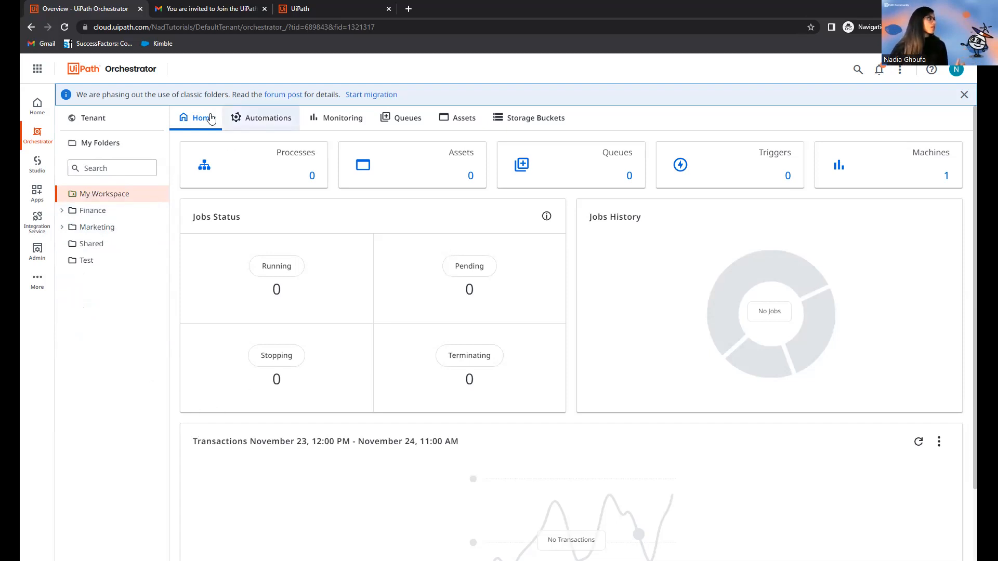
# Create a tenant-level folder named HRTeam that uses the tenant package feed.
pyautogui.click(104, 123)
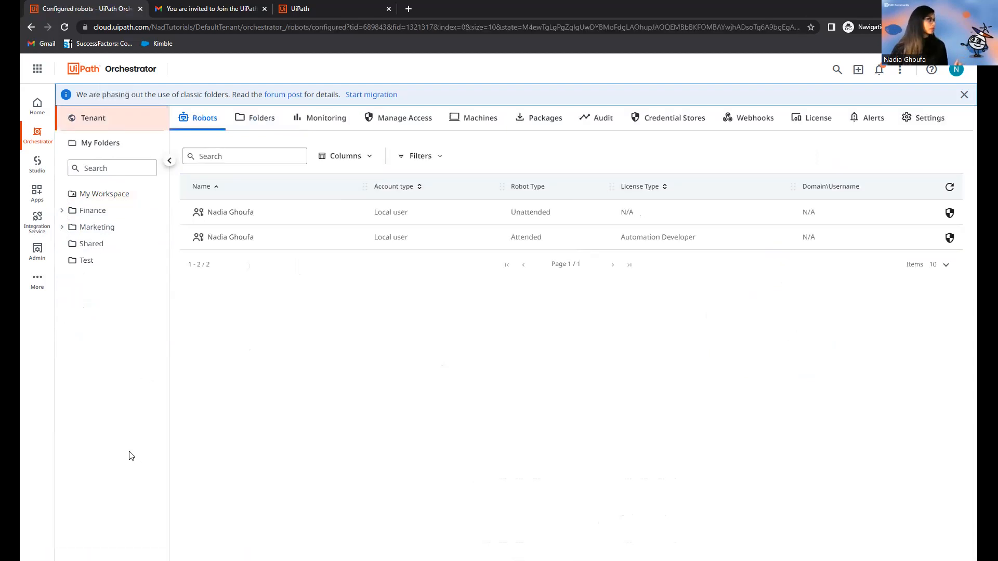
pyautogui.click(256, 123)
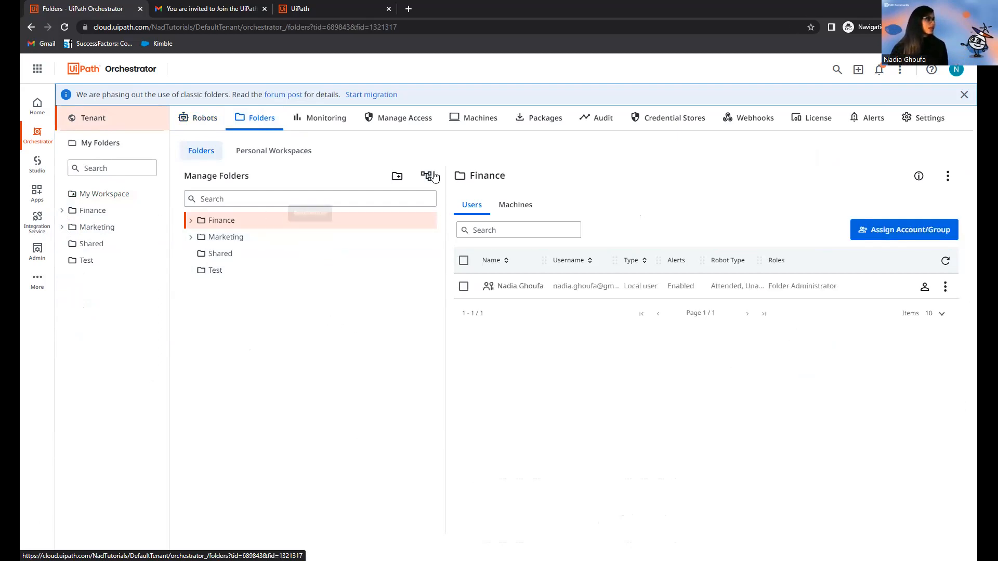
pyautogui.click(397, 176)
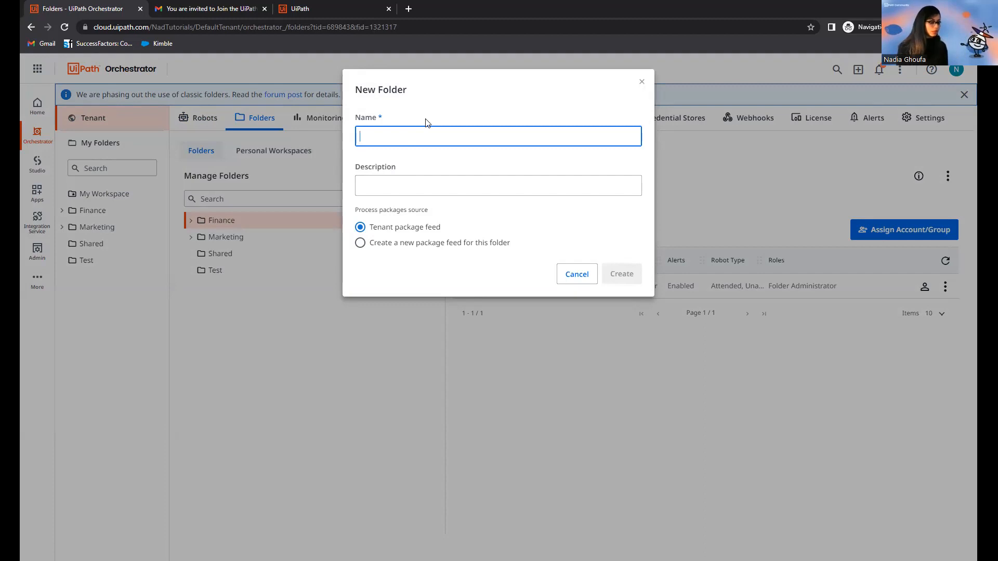
pyautogui.write('HRTeam')
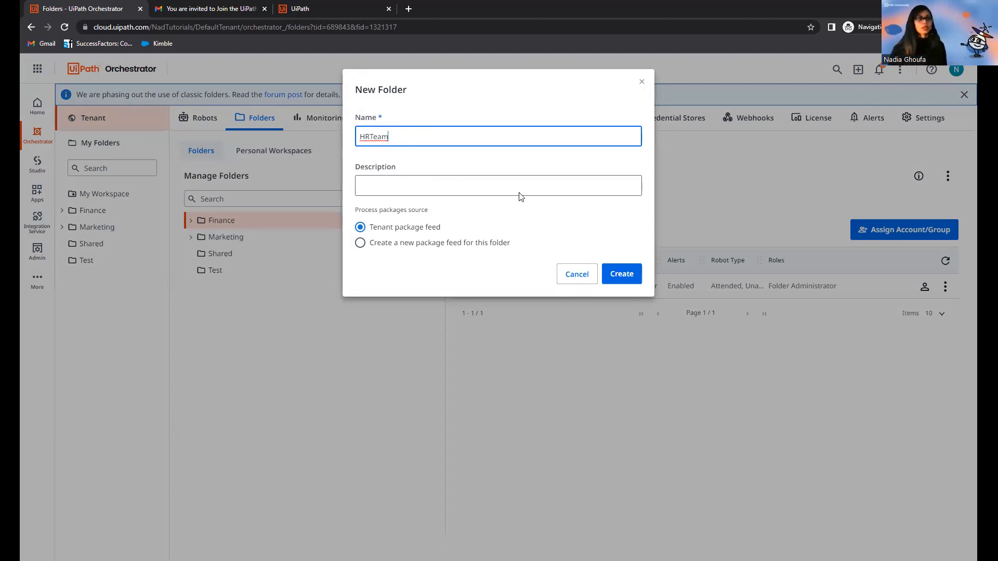
pyautogui.click(622, 277)
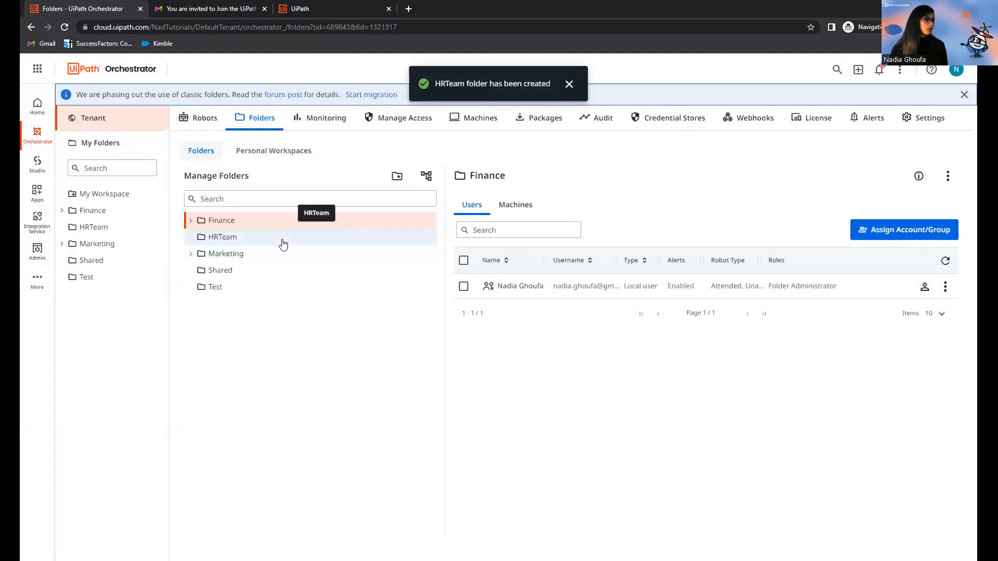
# Create a subfolder named DEV inside the HRTeam folder.
pyautogui.click(283, 241)
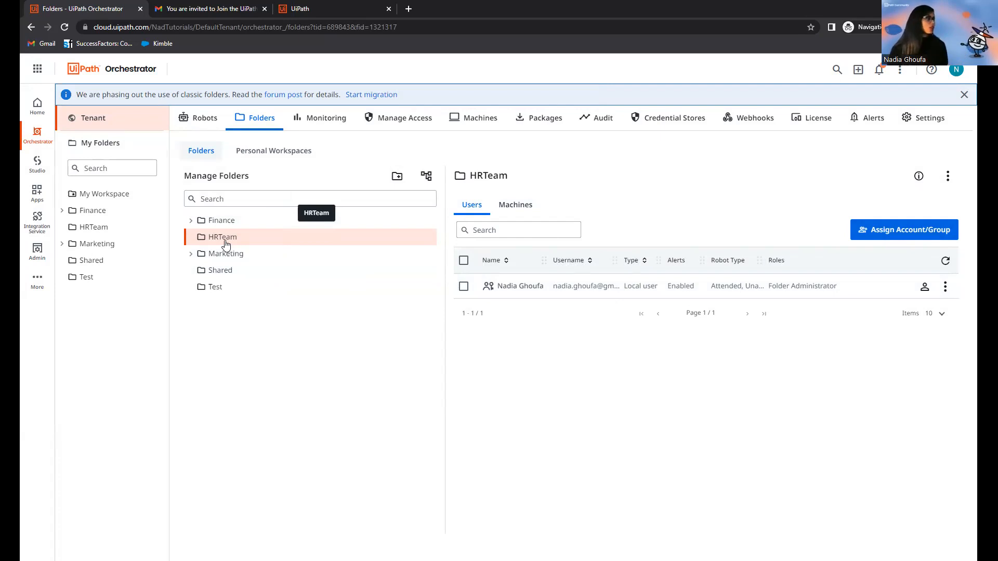
pyautogui.click(190, 254)
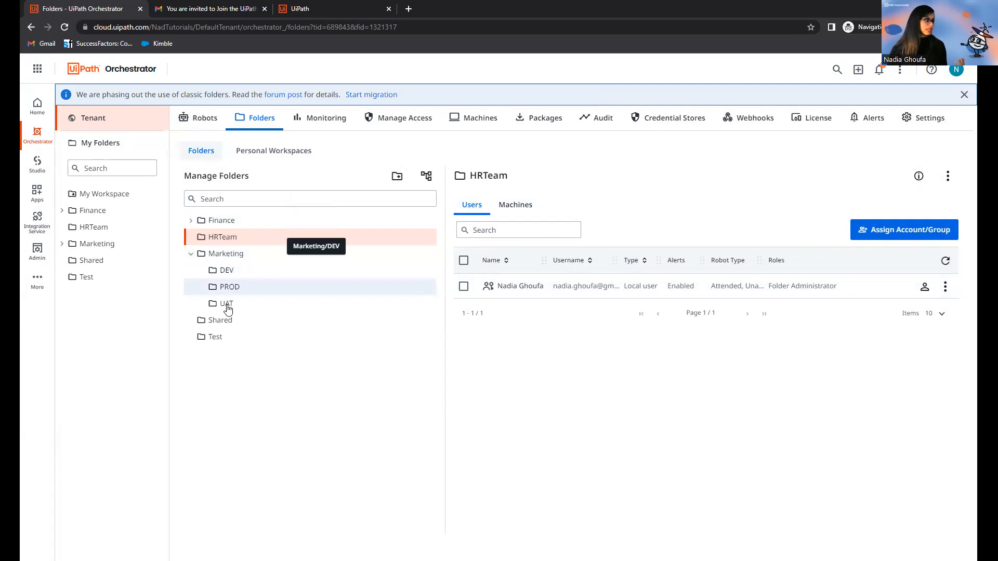
pyautogui.click(191, 254)
pyautogui.click(237, 242)
pyautogui.click(427, 177)
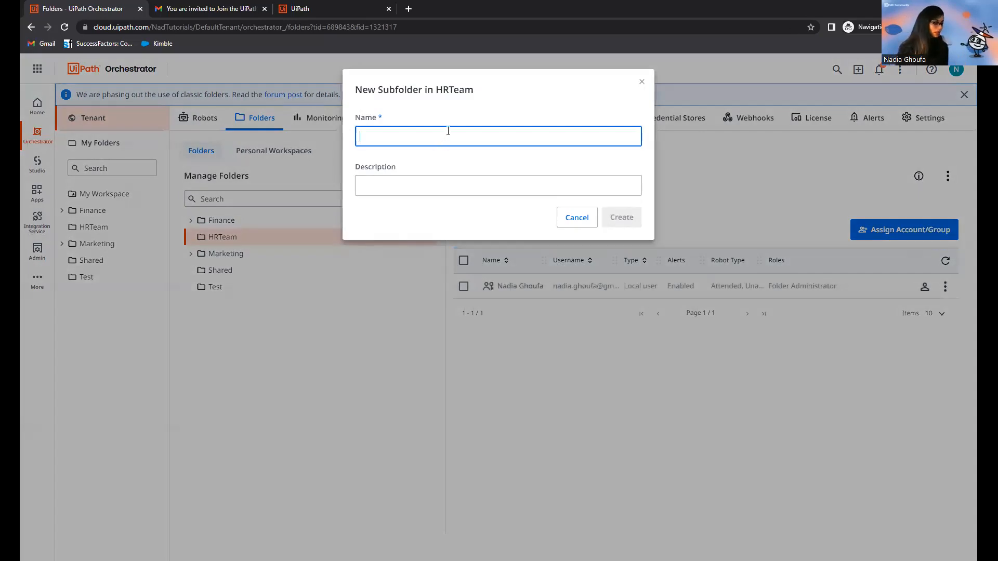
pyautogui.write('DEV')
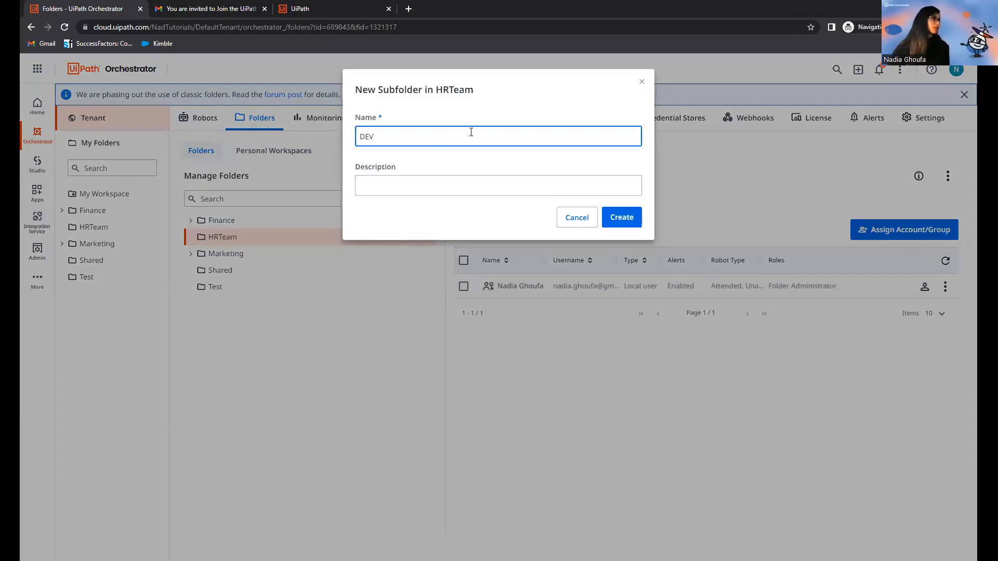
pyautogui.click(628, 218)
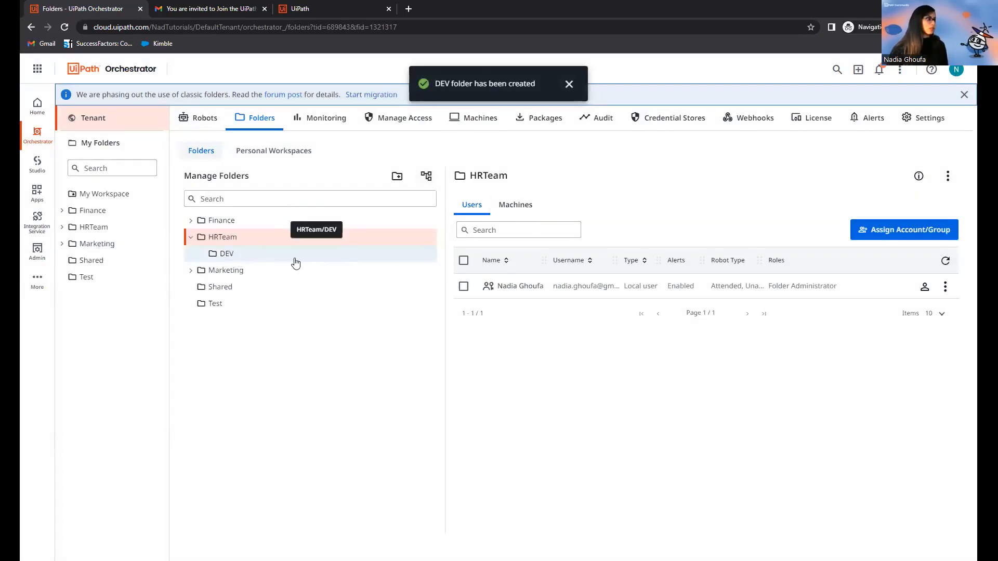
# Compare the users assigned to the HRTeam folder with those inherited by its DEV subfolder.
pyautogui.click(264, 259)
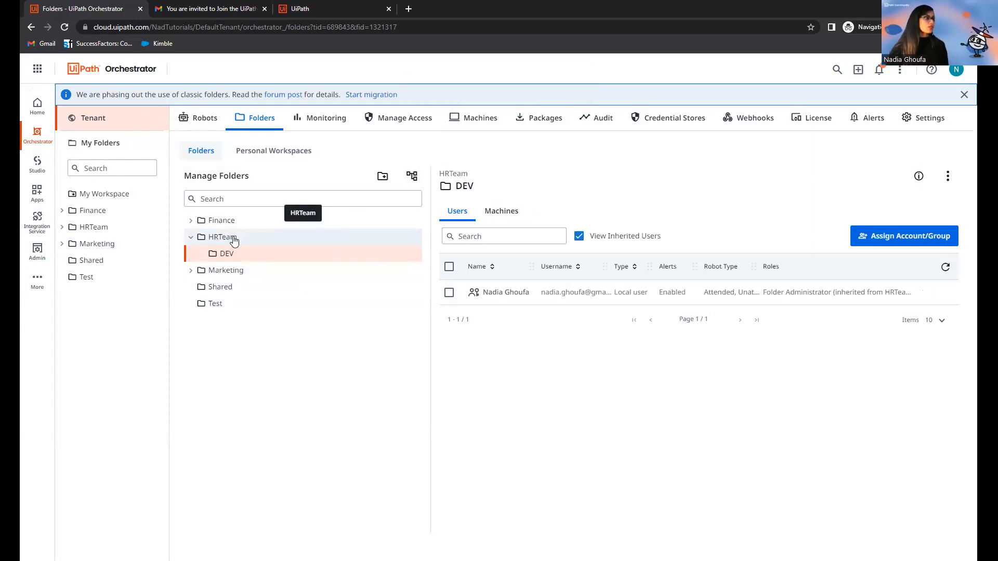
pyautogui.click(233, 238)
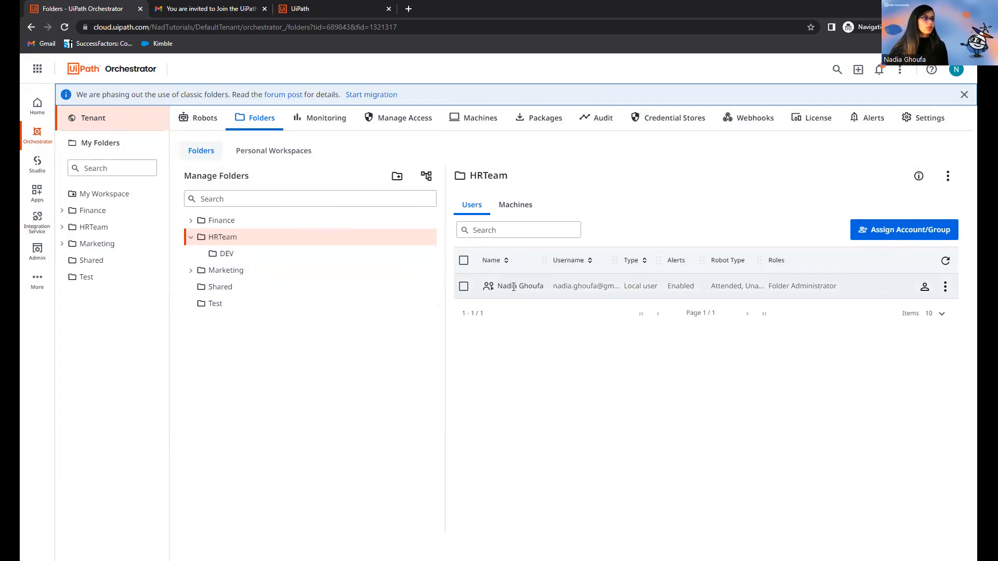
pyautogui.click(231, 258)
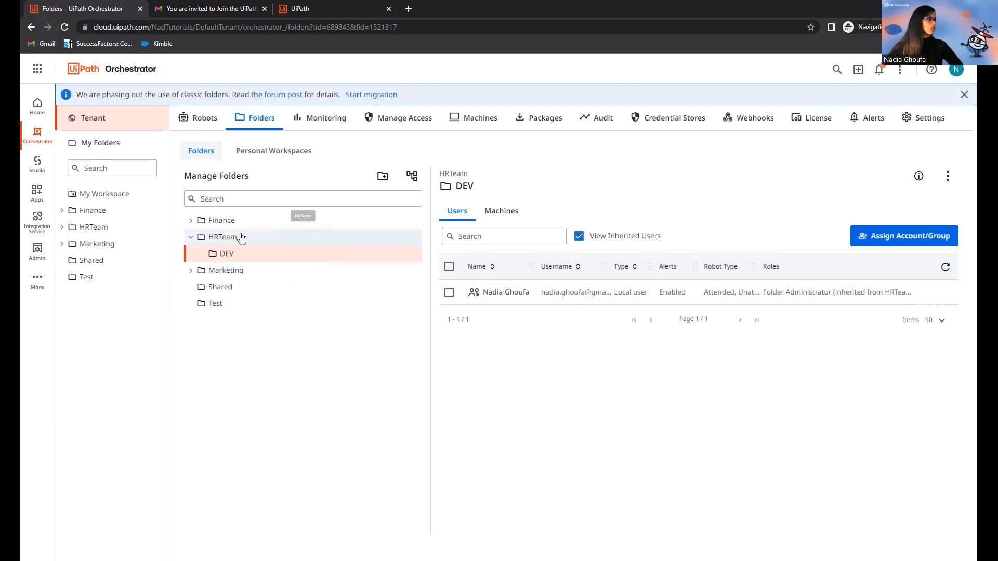
# Start an account assignment for HRTeam's DEV subfolder and select the team member's account by searching for the first name.
pyautogui.click(259, 259)
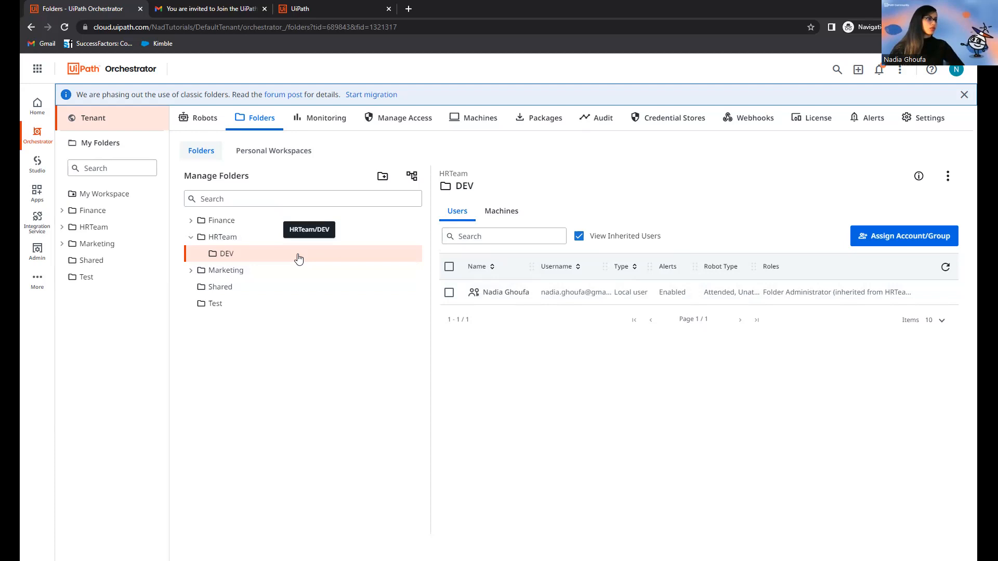
pyautogui.click(882, 235)
pyautogui.click(387, 167)
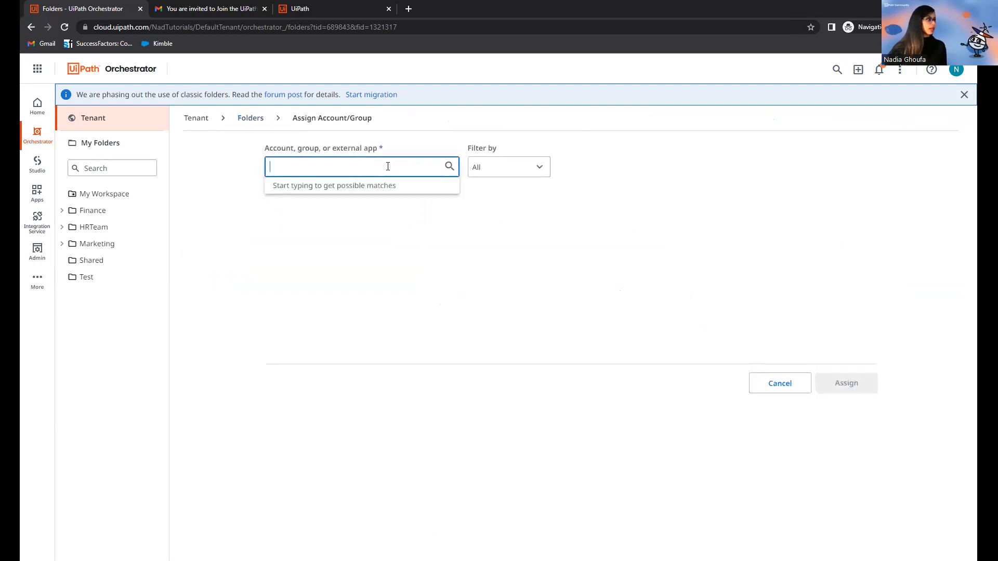
pyautogui.write('anna')
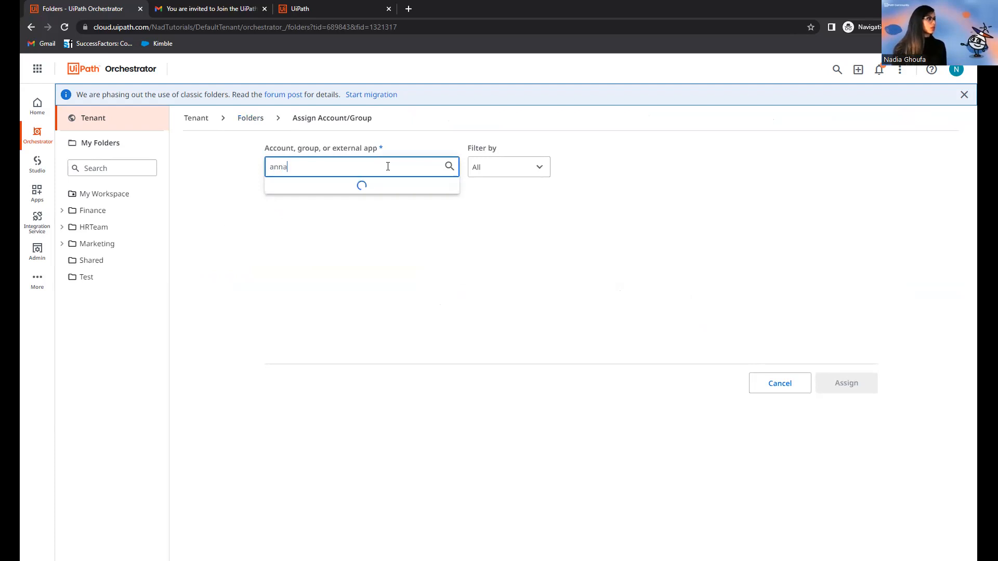
pyautogui.click(358, 186)
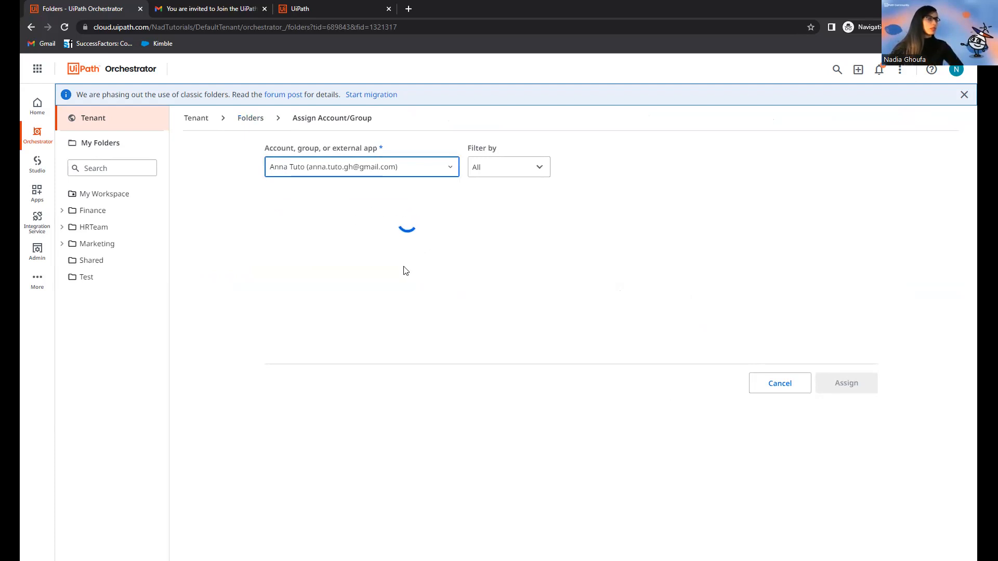
# Give the selected account the Automation User role and assign it to the DEV subfolder.
pyautogui.click(378, 223)
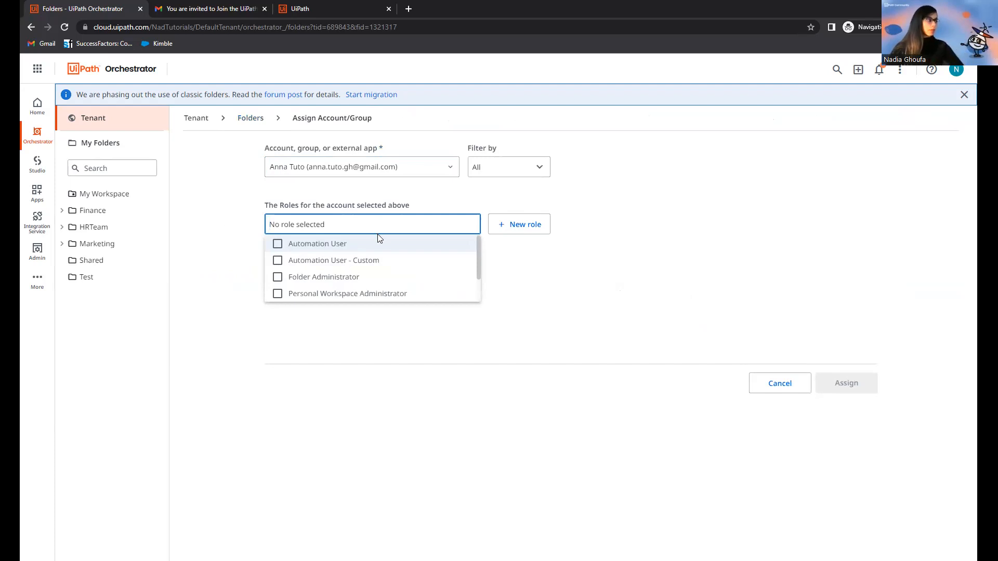
pyautogui.scroll(-2, 375, 255)
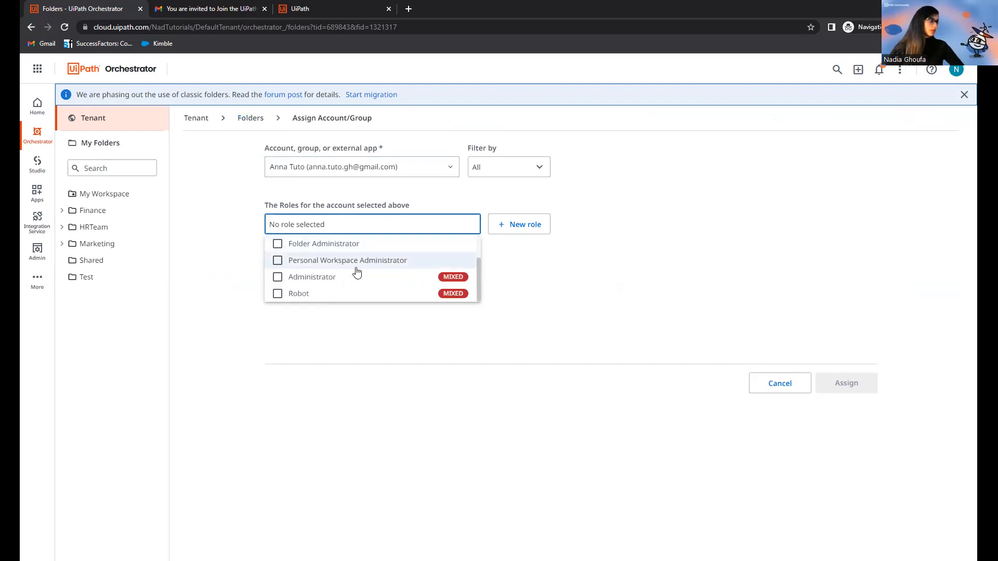
pyautogui.scroll(2, 375, 275)
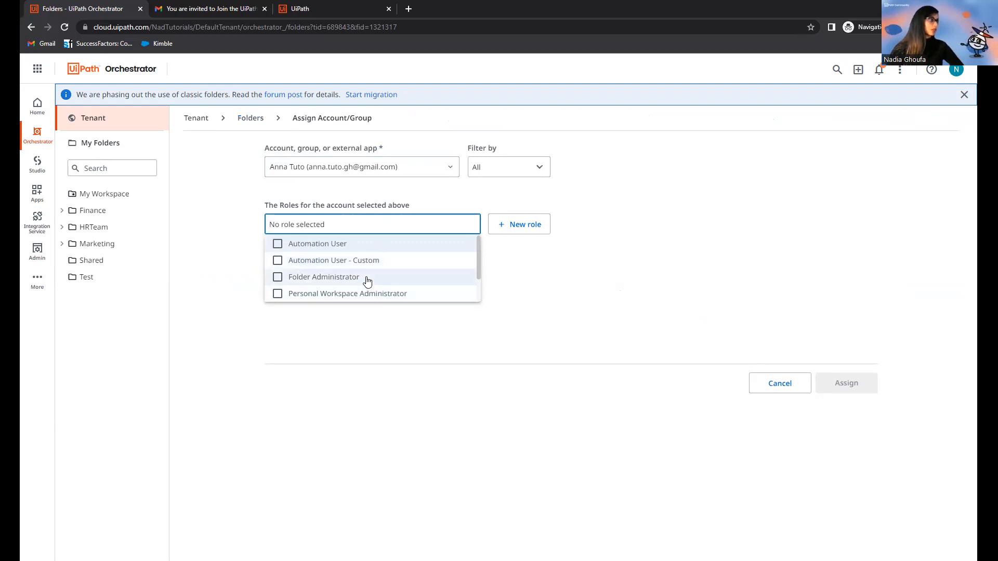
pyautogui.scroll(-2, 363, 283)
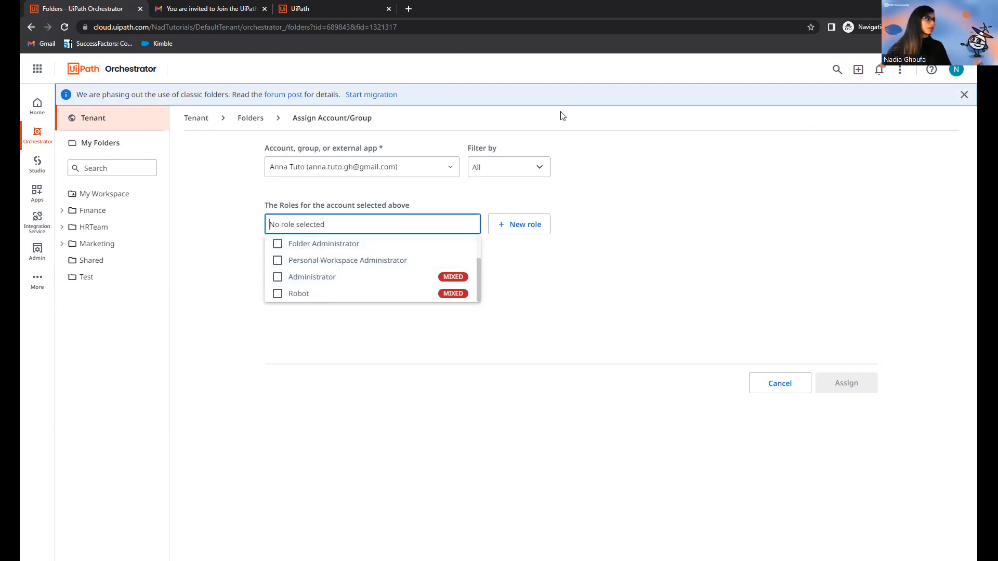
pyautogui.scroll(2, 368, 270)
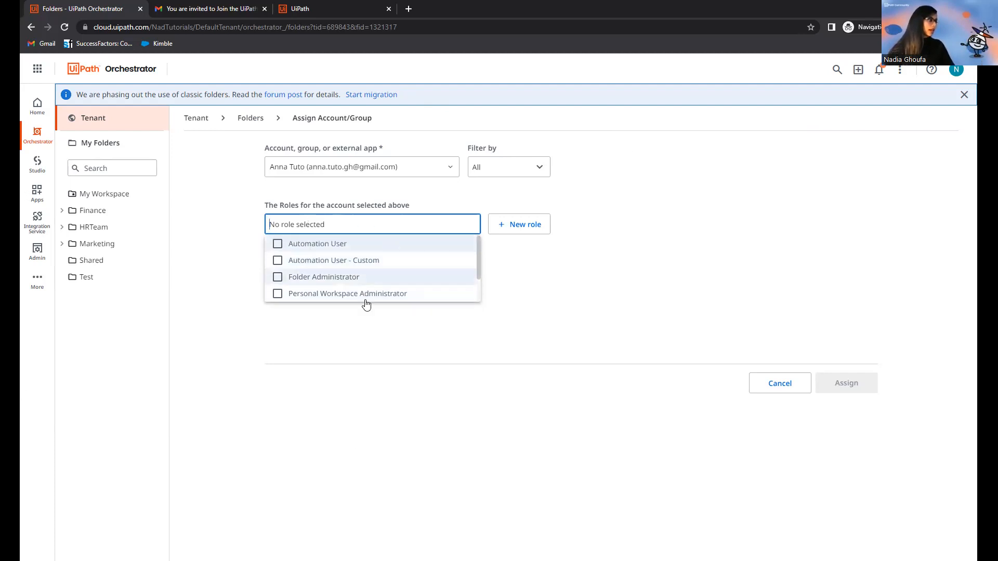
pyautogui.scroll(-2, 389, 274)
pyautogui.scroll(2, 390, 269)
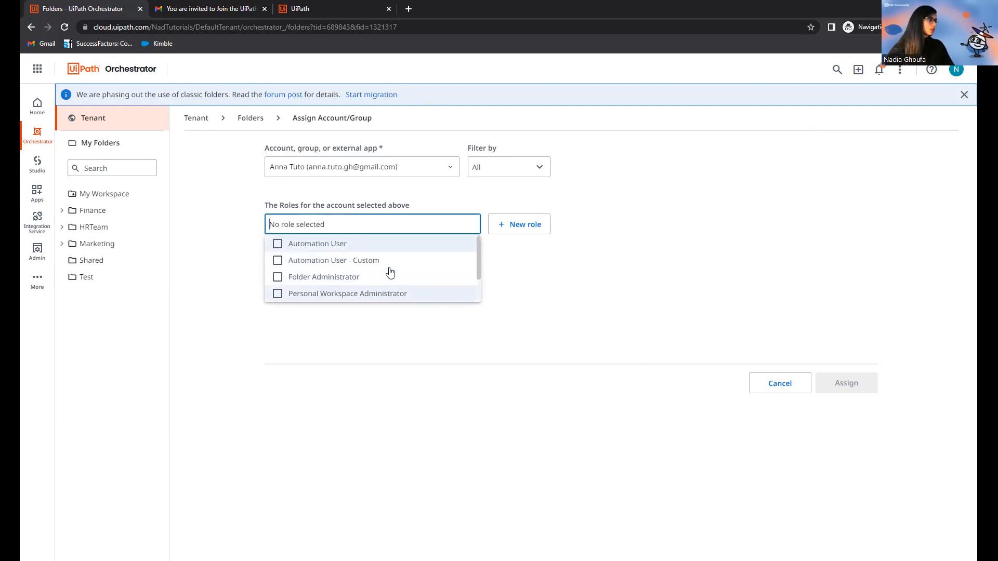
pyautogui.click(277, 244)
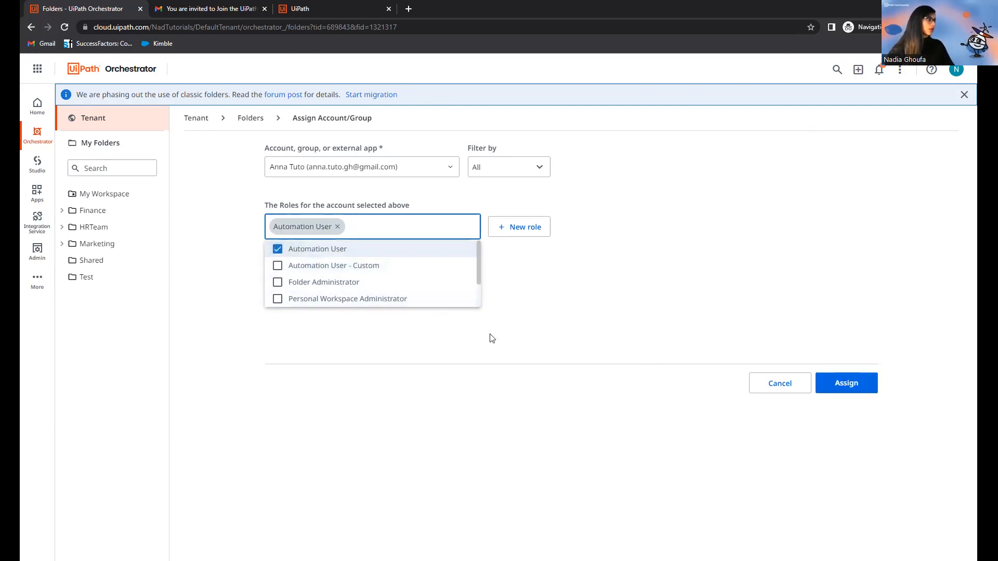
pyautogui.click(843, 383)
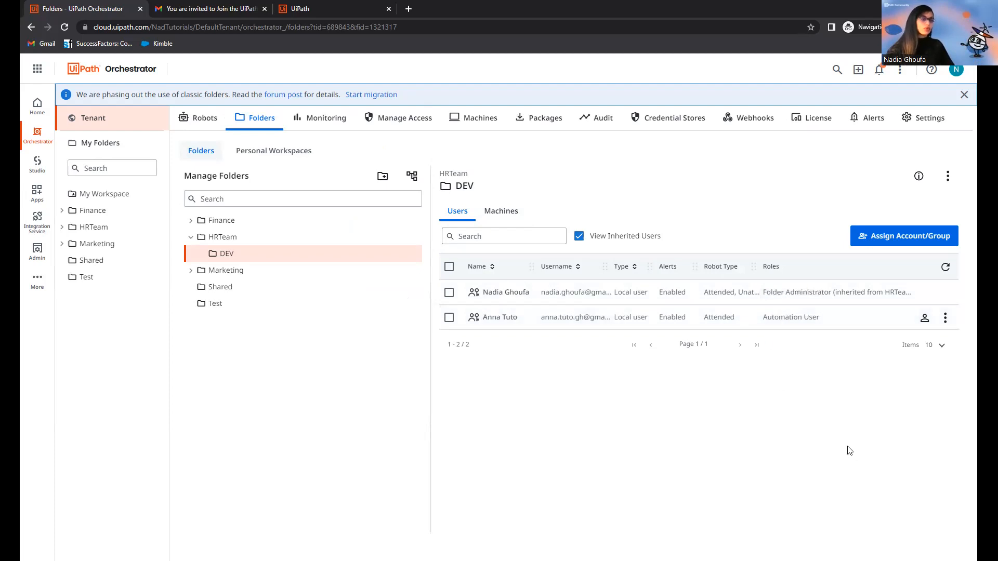
# Review the newly assigned user's role settings and available actions without changing anything.
pyautogui.click(924, 318)
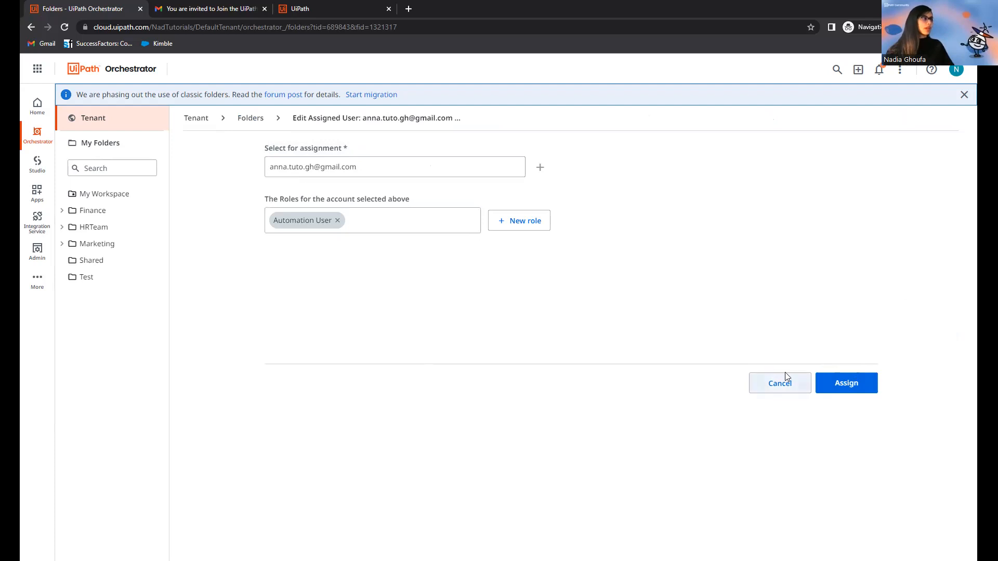
pyautogui.click(798, 388)
pyautogui.click(945, 318)
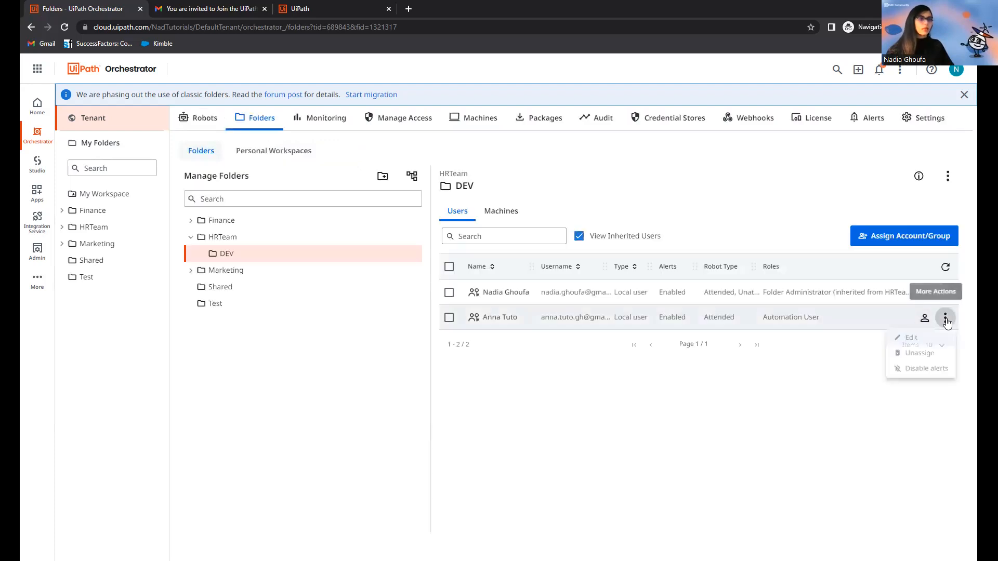
pyautogui.click(777, 418)
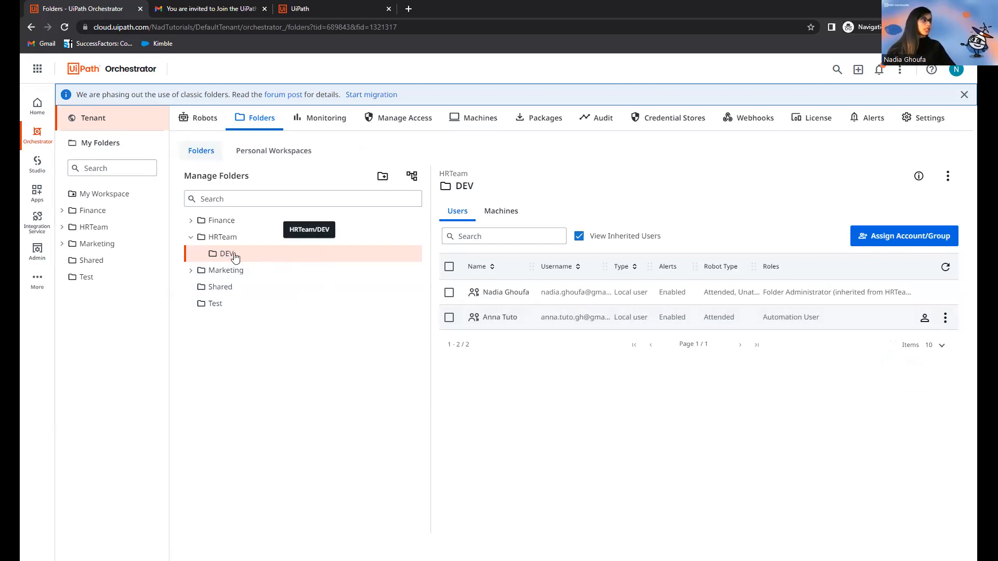
# Examine the users assigned to the Marketing folder and its DEV subfolder.
pyautogui.click(192, 271)
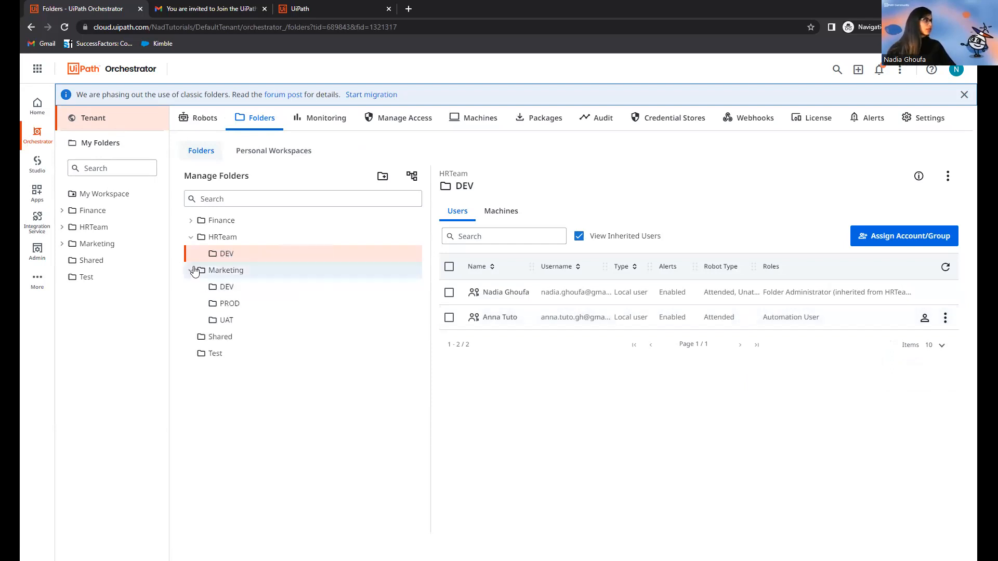
pyautogui.click(225, 274)
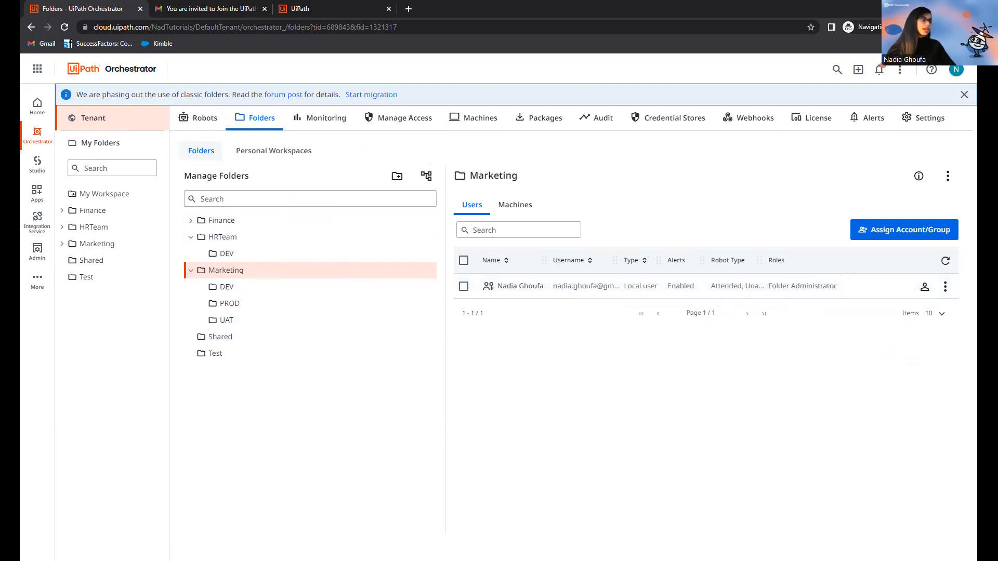
pyautogui.click(230, 290)
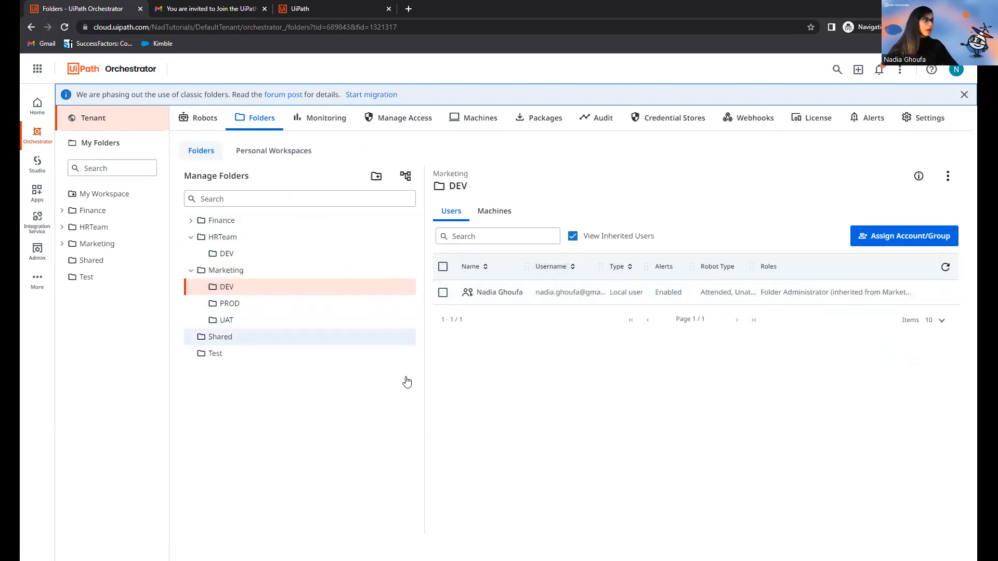
# Examine the users of the Finance folder, and the users and machines of HRTeam's DEV subfolder.
pyautogui.click(221, 223)
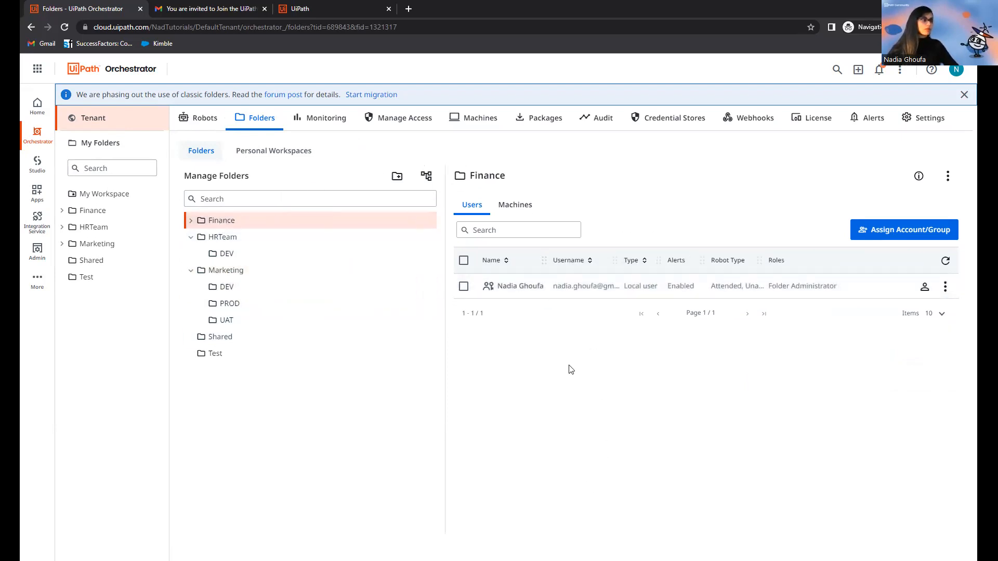
pyautogui.click(225, 254)
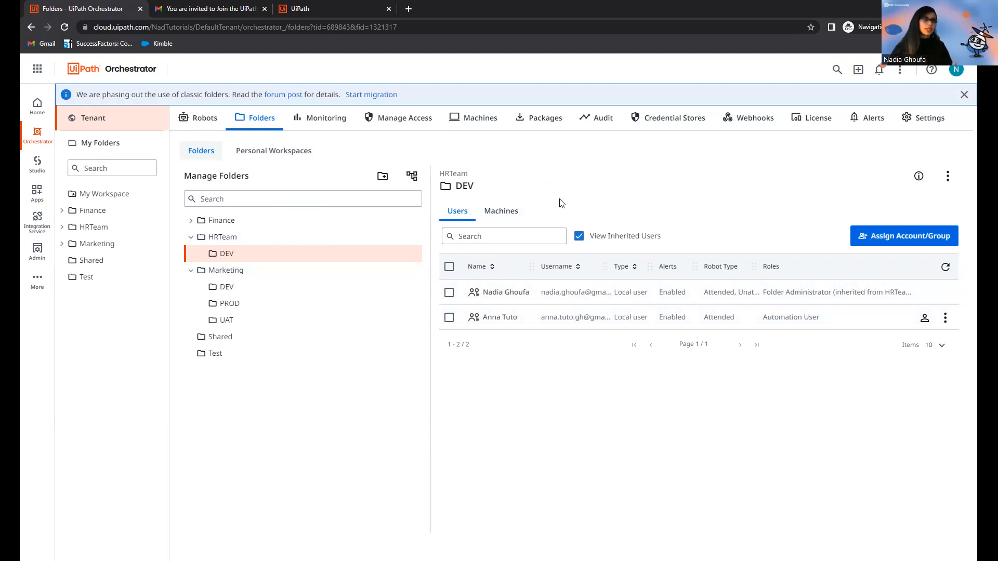
pyautogui.click(501, 212)
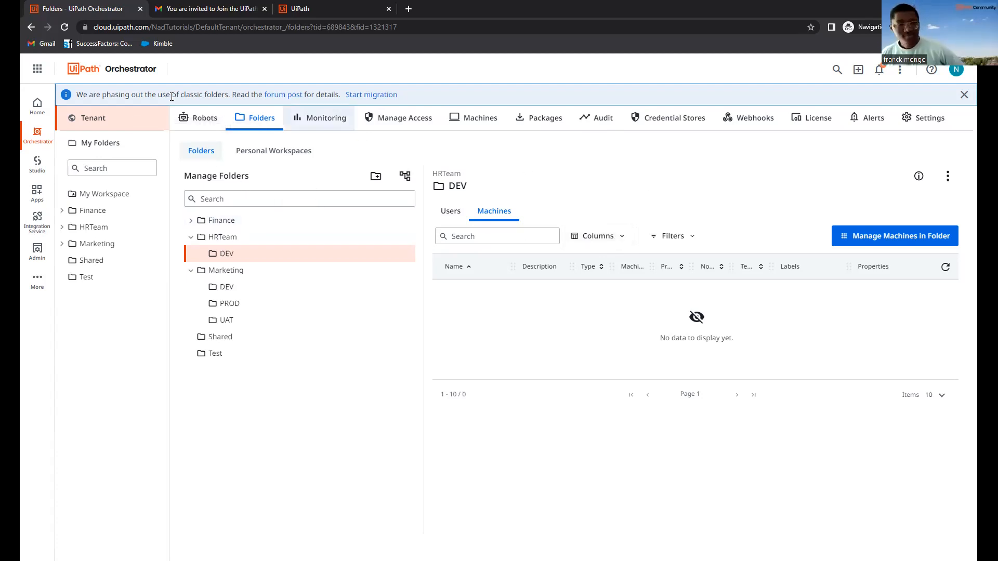
# Review the tenant's configured robots, its access assignments and the account types that roles can be assigned to.
pyautogui.click(116, 125)
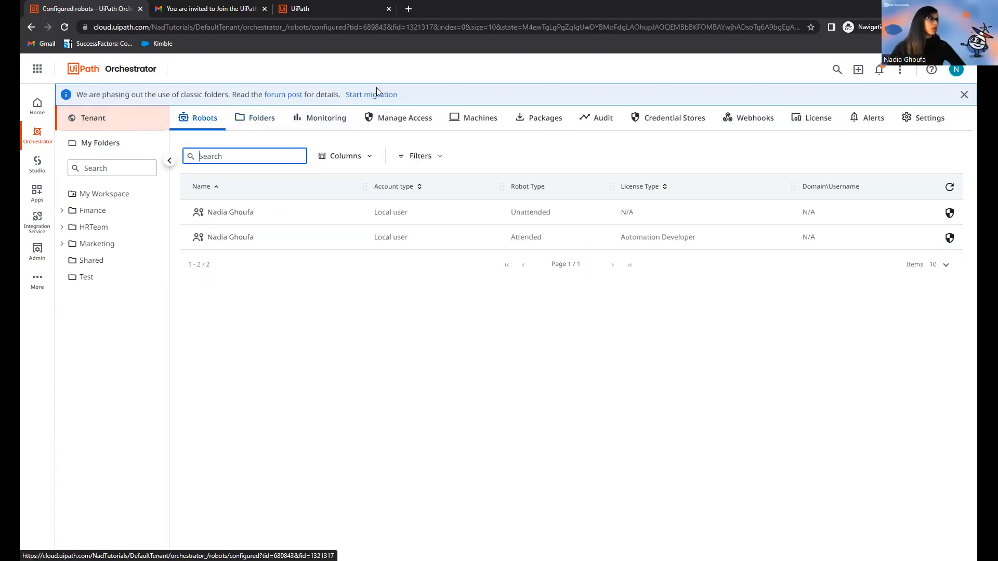
pyautogui.click(403, 128)
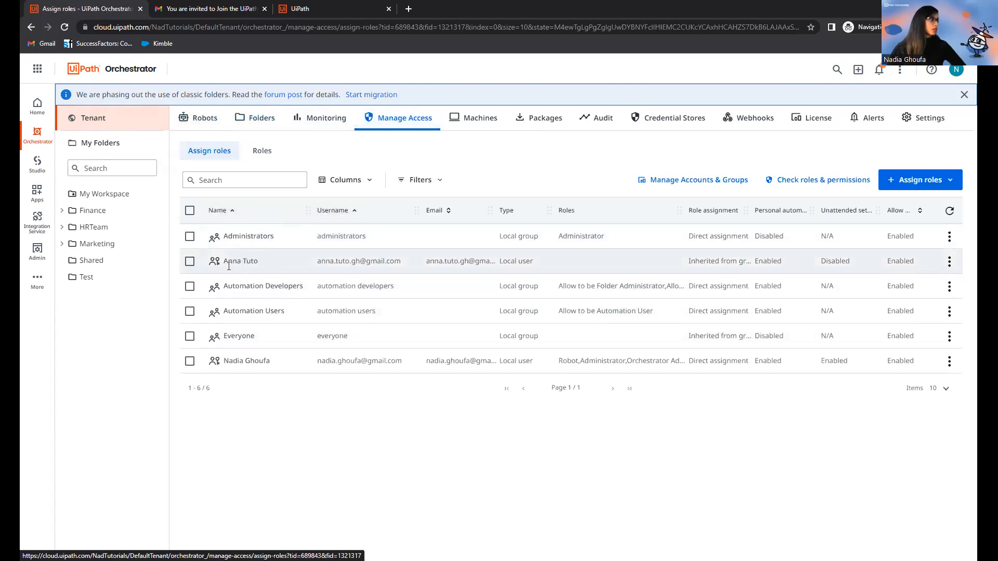
pyautogui.moveTo(224, 262); pyautogui.dragTo(261, 269)
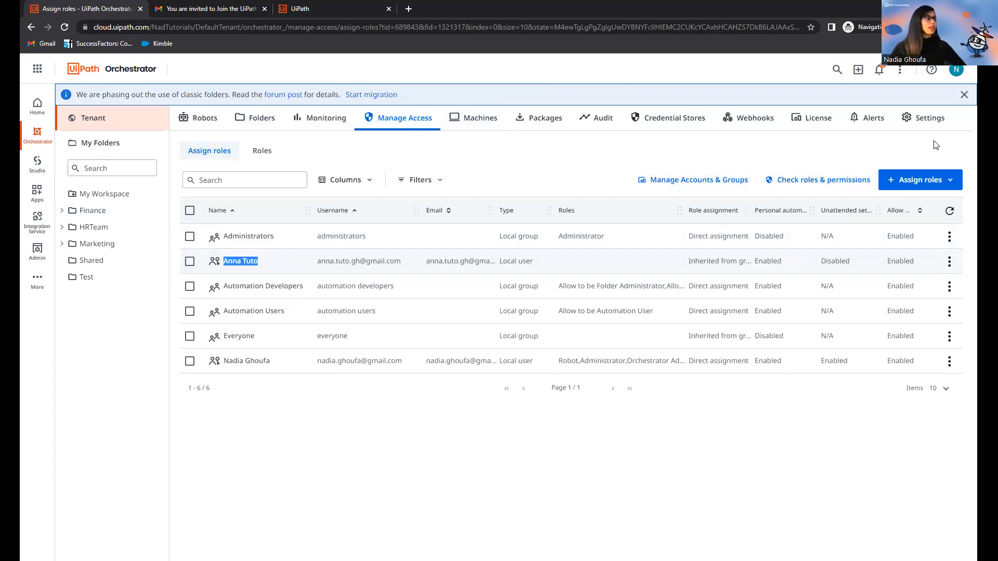
pyautogui.click(928, 180)
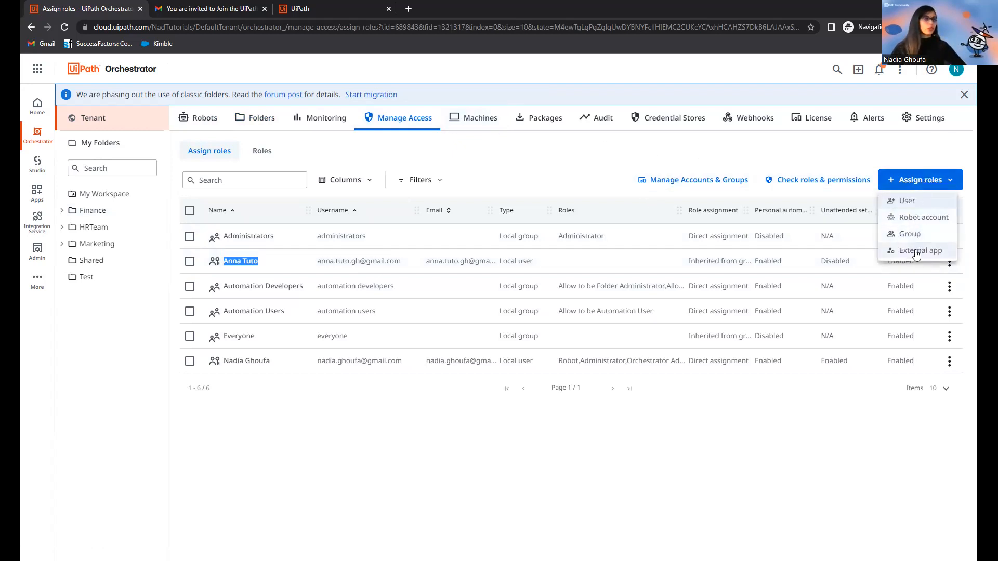
pyautogui.click(492, 514)
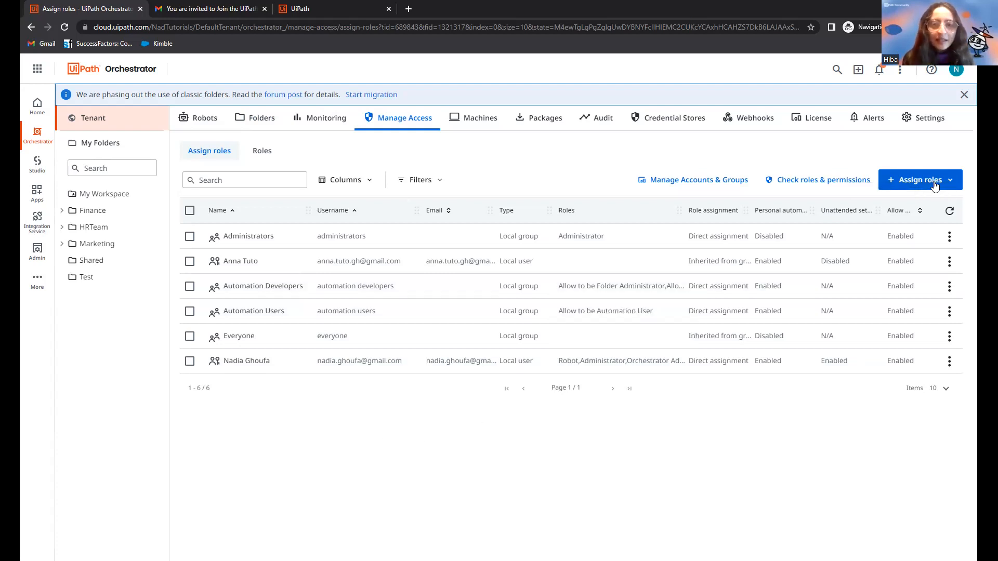
# Start a tenant role assignment for a user and select the team member's account by searching for the first name.
pyautogui.click(915, 187)
pyautogui.click(924, 202)
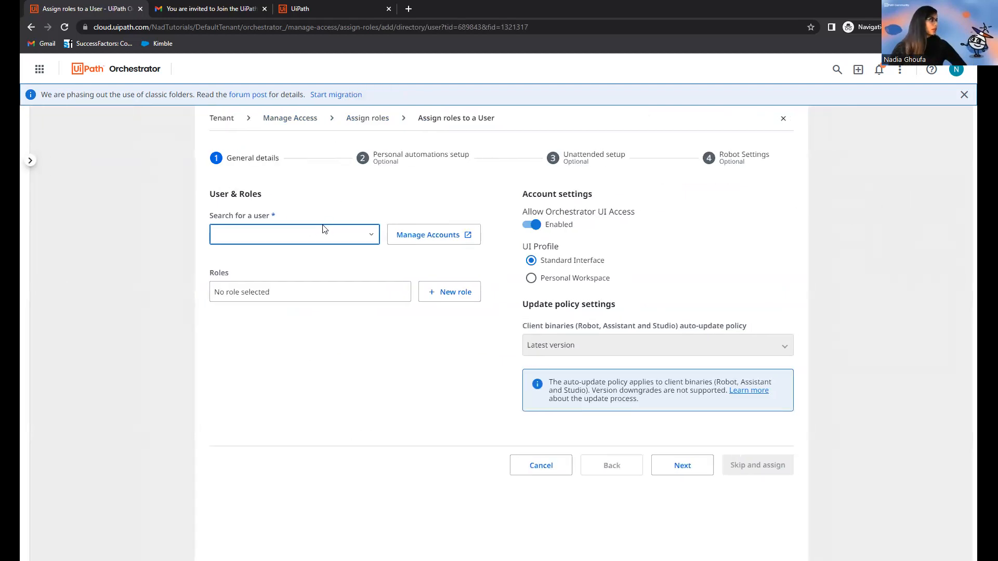
pyautogui.click(324, 229)
pyautogui.write('anna')
pyautogui.click(256, 251)
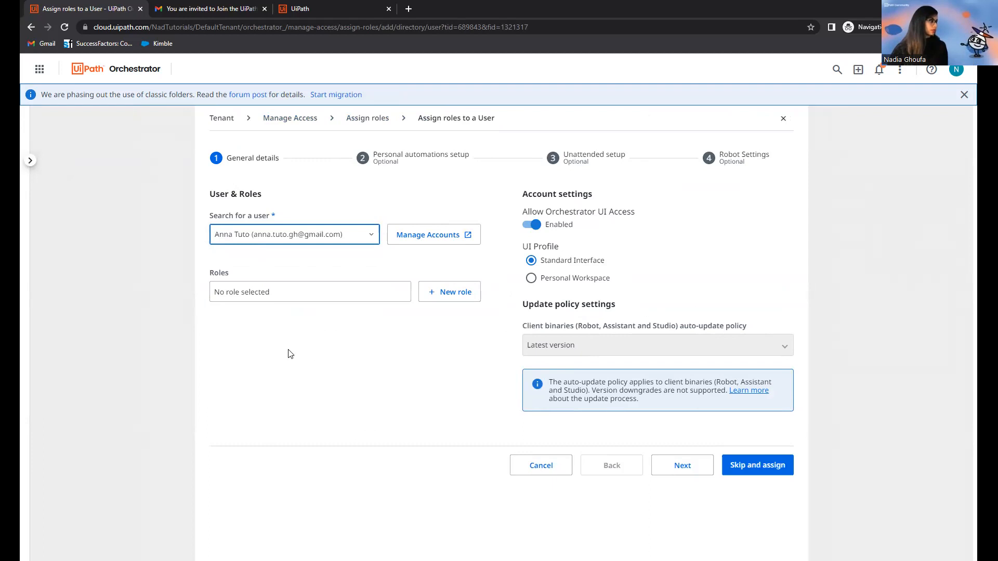
# Browse the available tenant roles for the account, and start a new role named Developpeur.
pyautogui.click(271, 293)
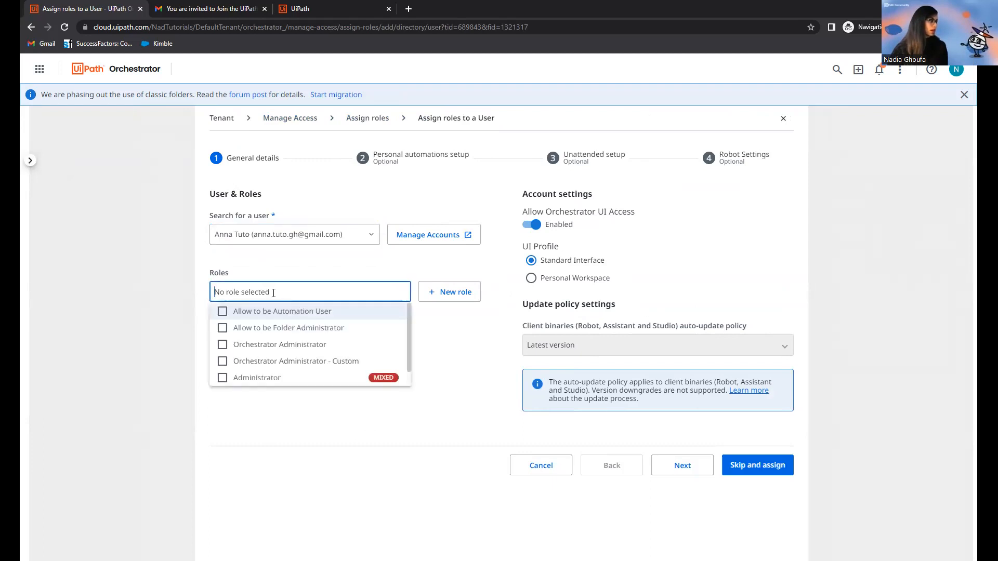
pyautogui.scroll(-1, 270, 337)
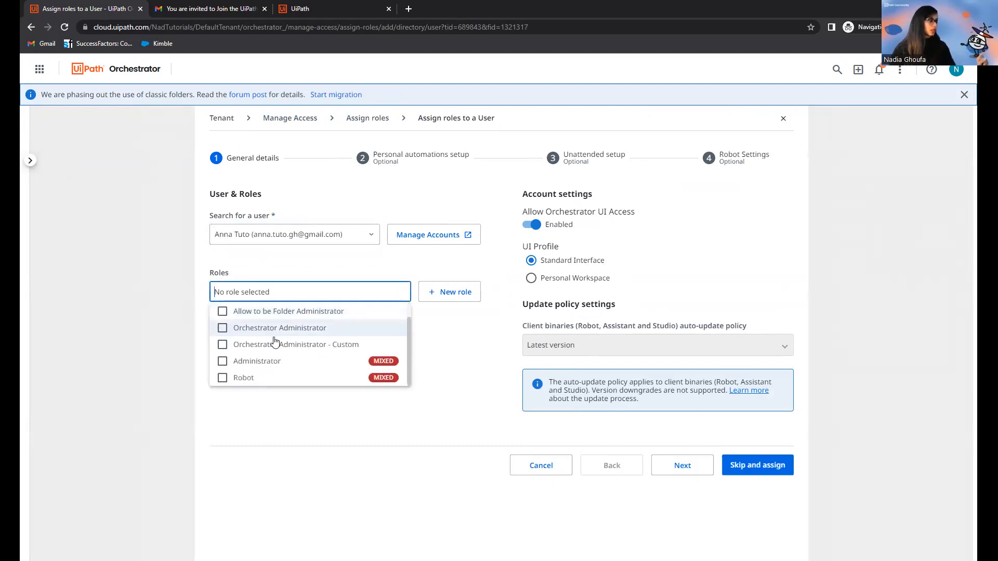
pyautogui.click(445, 294)
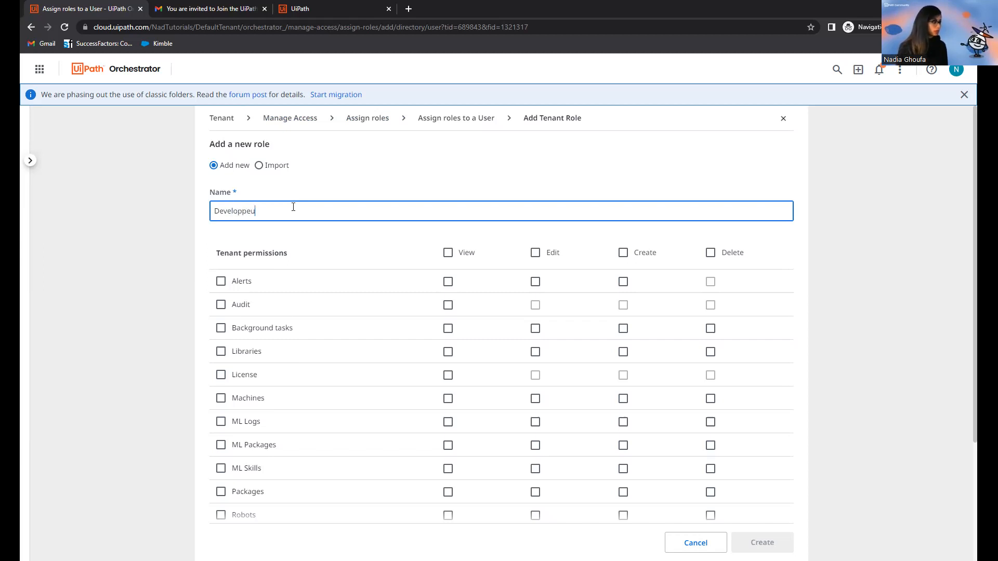
pyautogui.click(296, 237)
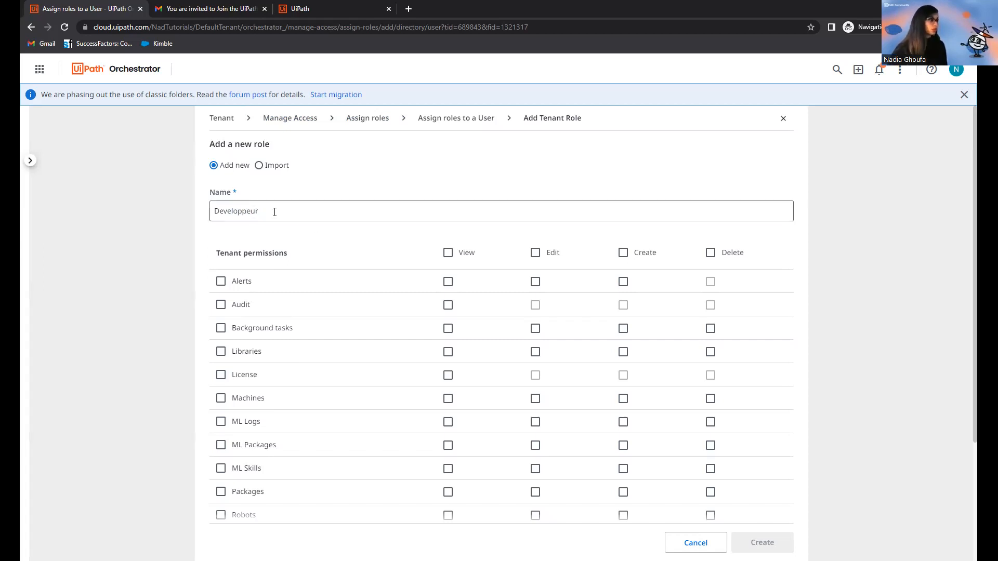
# Grant the Developpeur role View access on all tenant permissions except Audit.
pyautogui.click(448, 253)
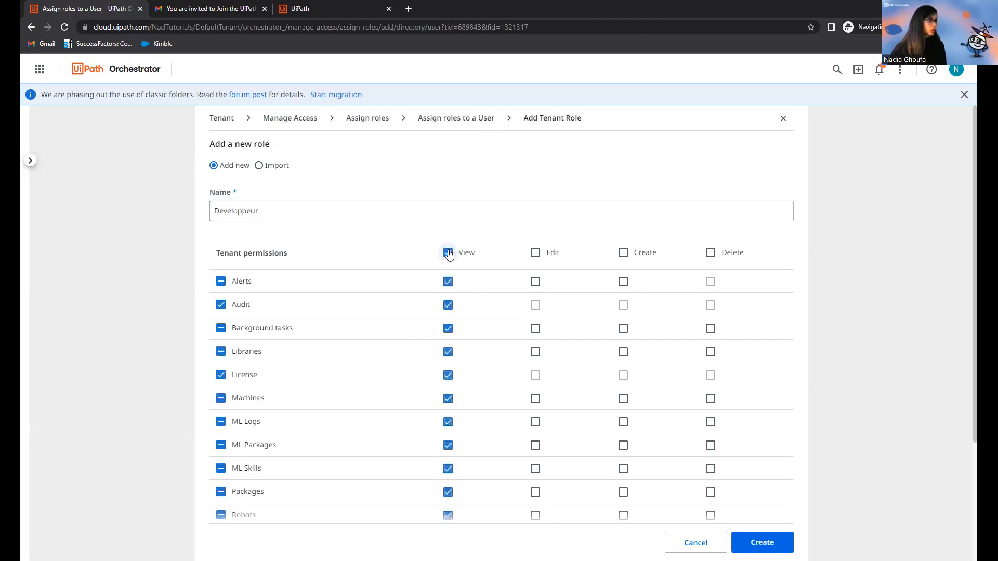
pyautogui.scroll(-3, 660, 426)
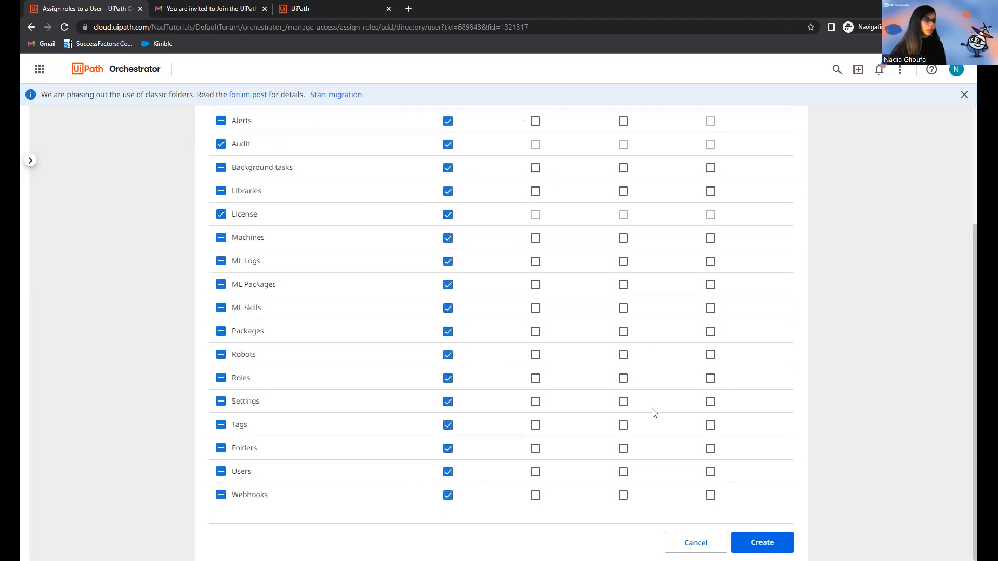
pyautogui.scroll(3, 644, 401)
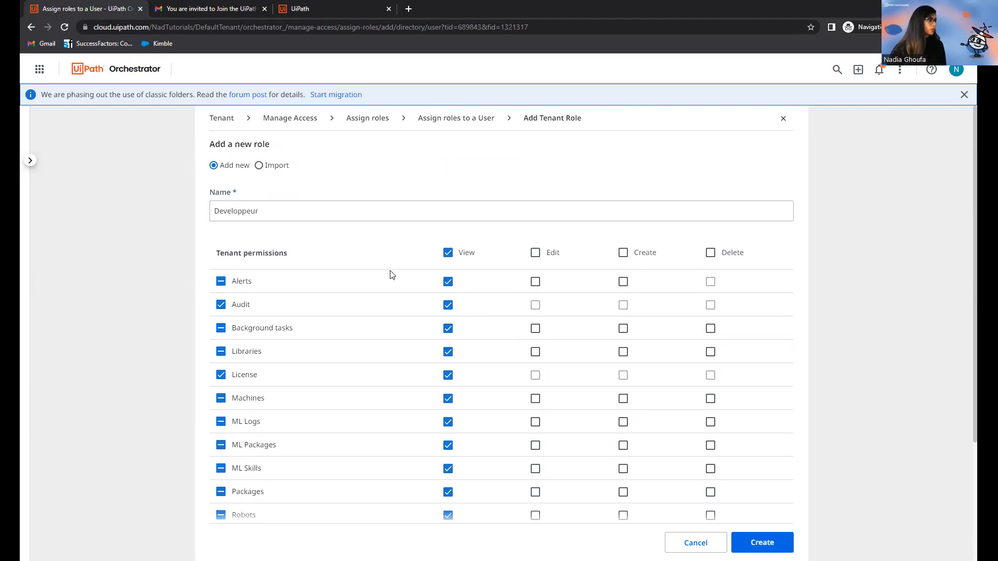
pyautogui.scroll(-3, 428, 314)
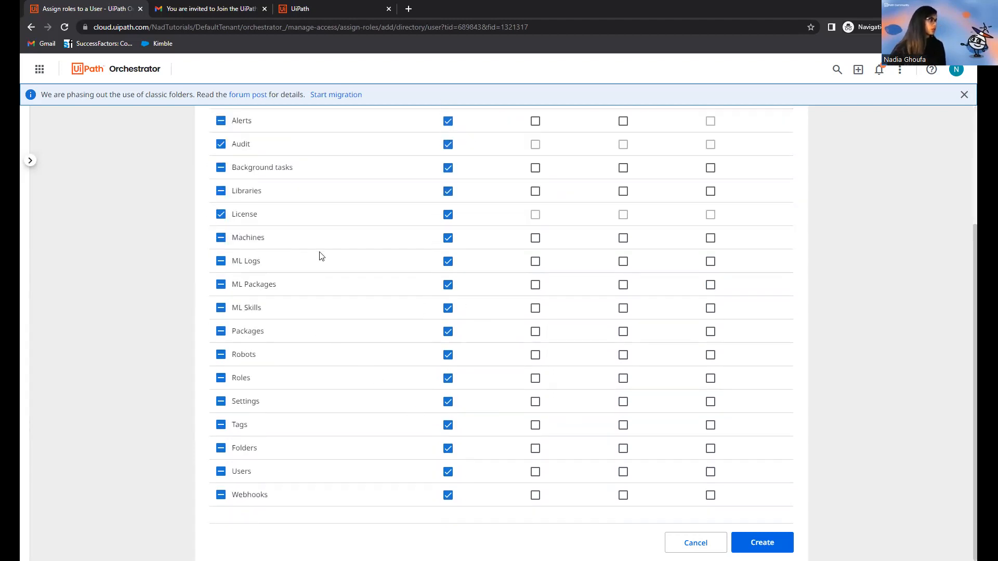
pyautogui.click(448, 145)
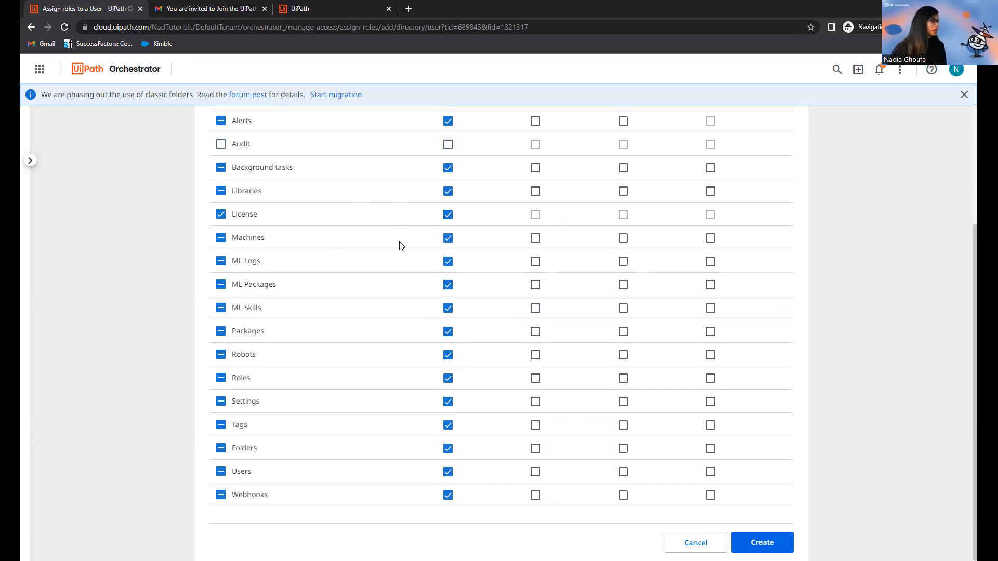
# Grant the Developpeur role Edit access on all available tenant permissions except Machines.
pyautogui.scroll(3, 431, 398)
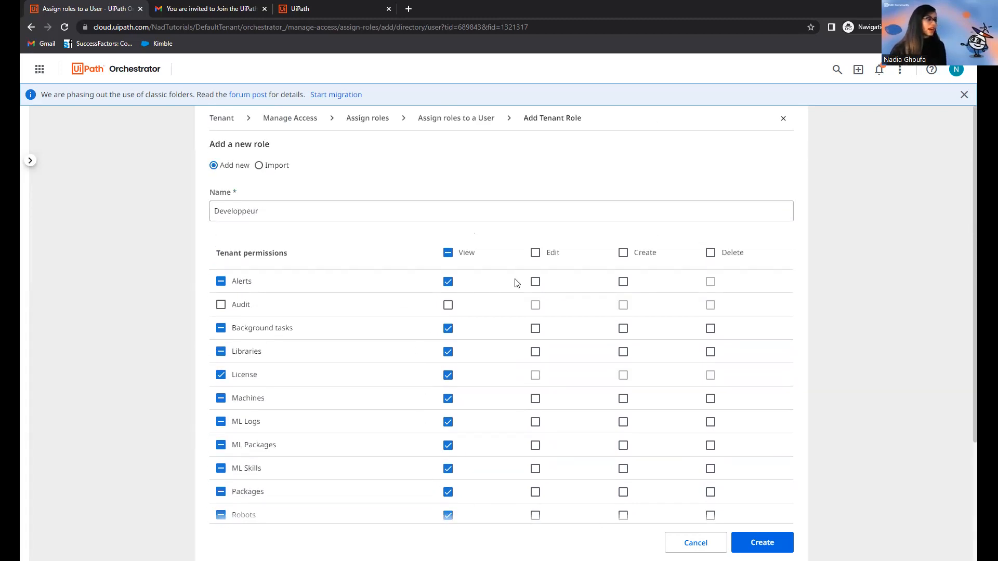
pyautogui.click(536, 253)
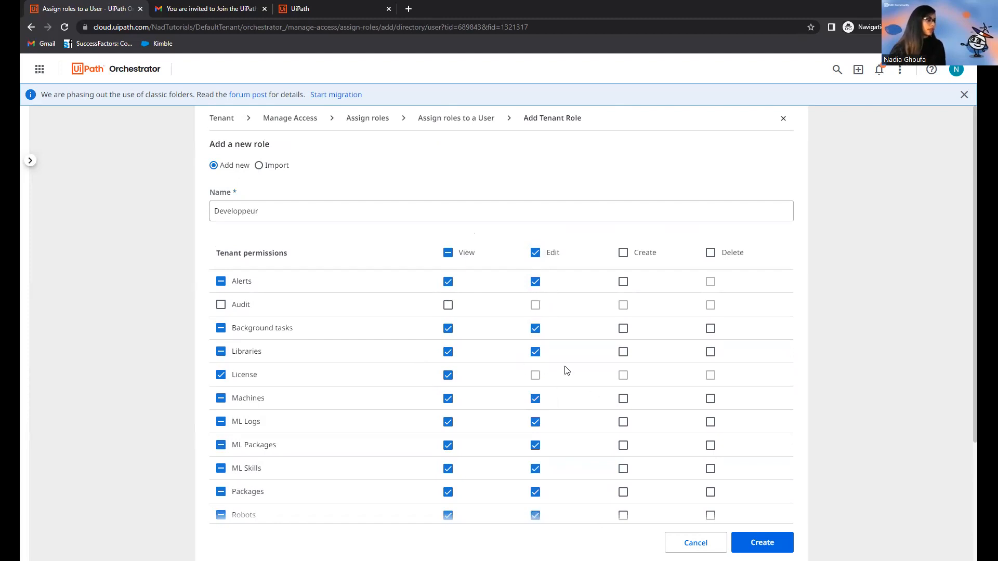
pyautogui.scroll(-3, 564, 364)
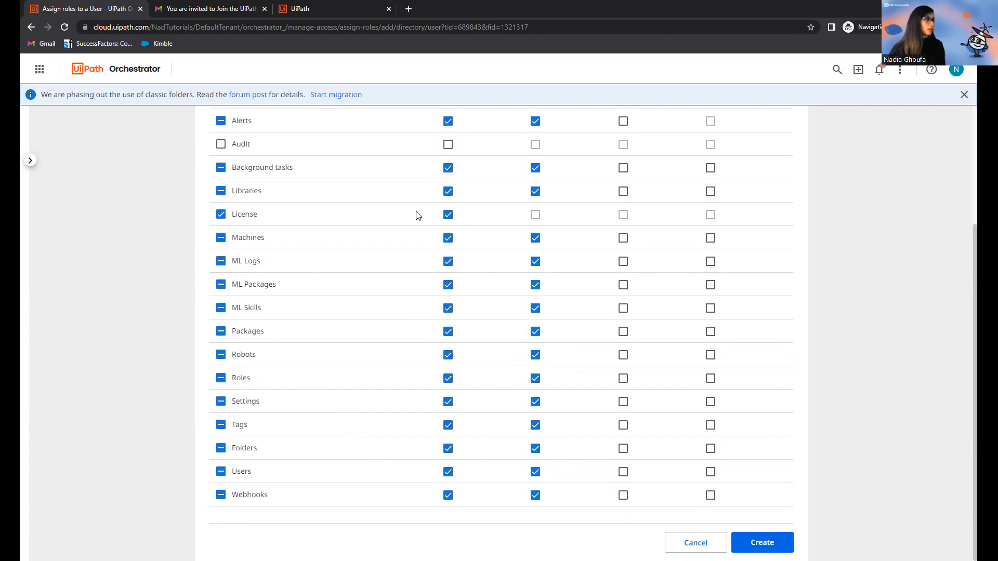
pyautogui.click(536, 239)
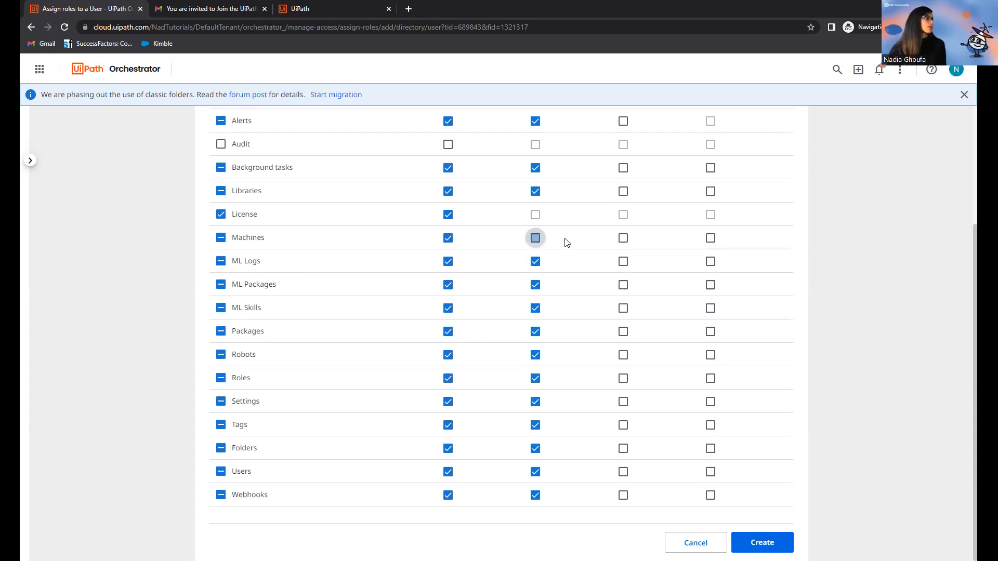
# Grant the Developpeur role Create access on all available tenant permissions except Folders.
pyautogui.scroll(3, 582, 241)
pyautogui.click(623, 254)
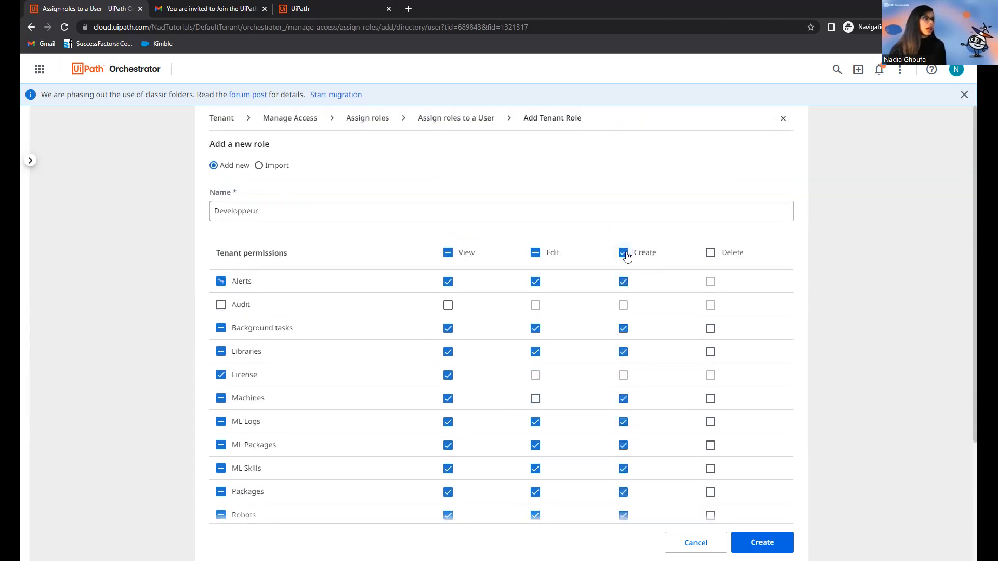
pyautogui.scroll(-1, 620, 264)
pyautogui.scroll(-2, 620, 264)
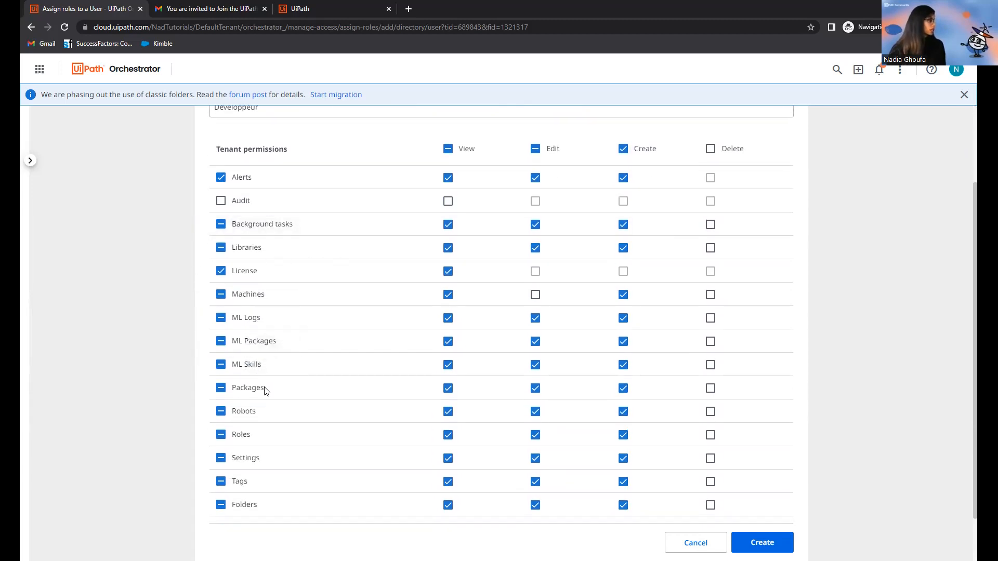
pyautogui.scroll(-1, 275, 452)
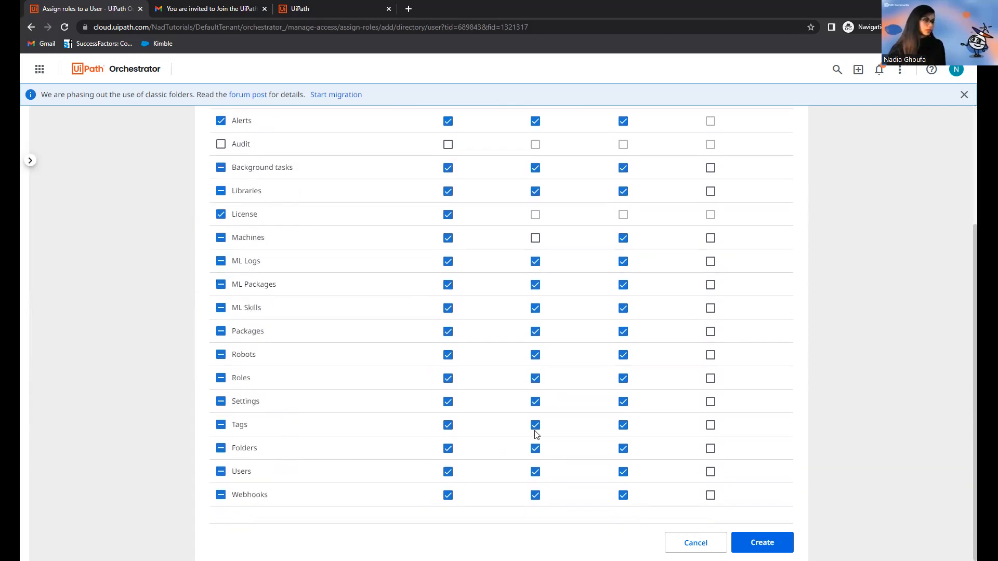
pyautogui.click(623, 450)
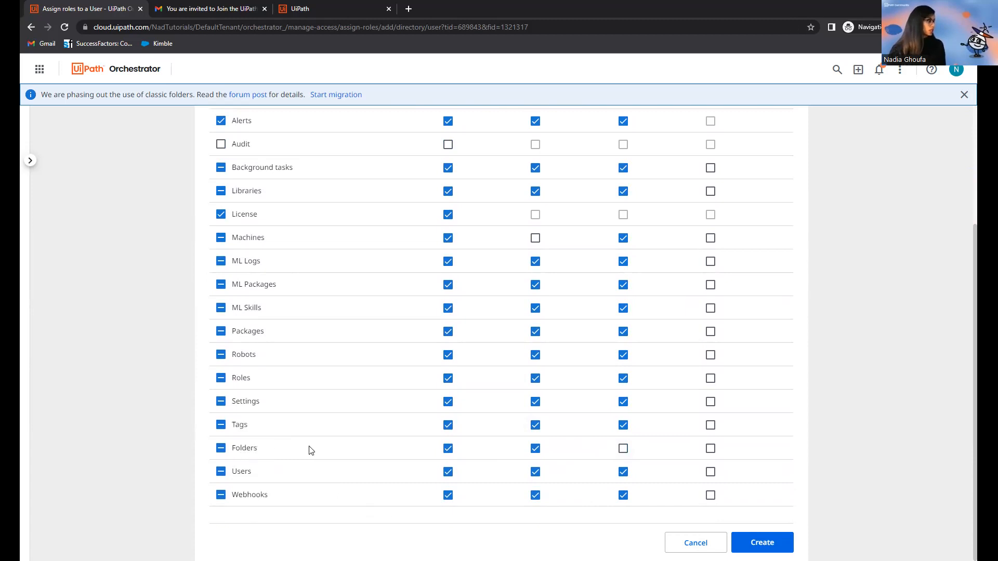
# Review the Developpeur role's permissions and create the role, accepting the elevated privileges.
pyautogui.scroll(3, 556, 414)
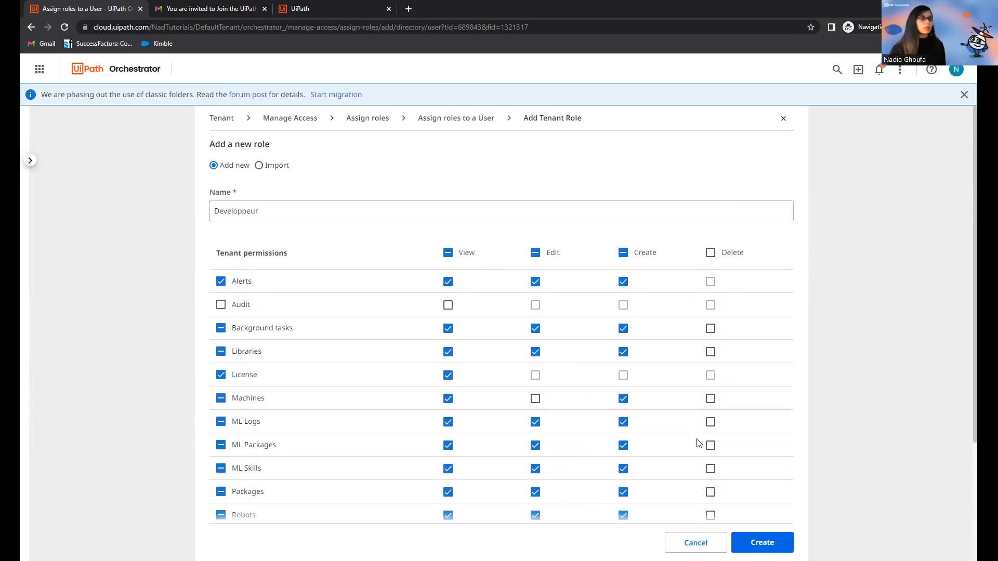
pyautogui.scroll(-3, 699, 444)
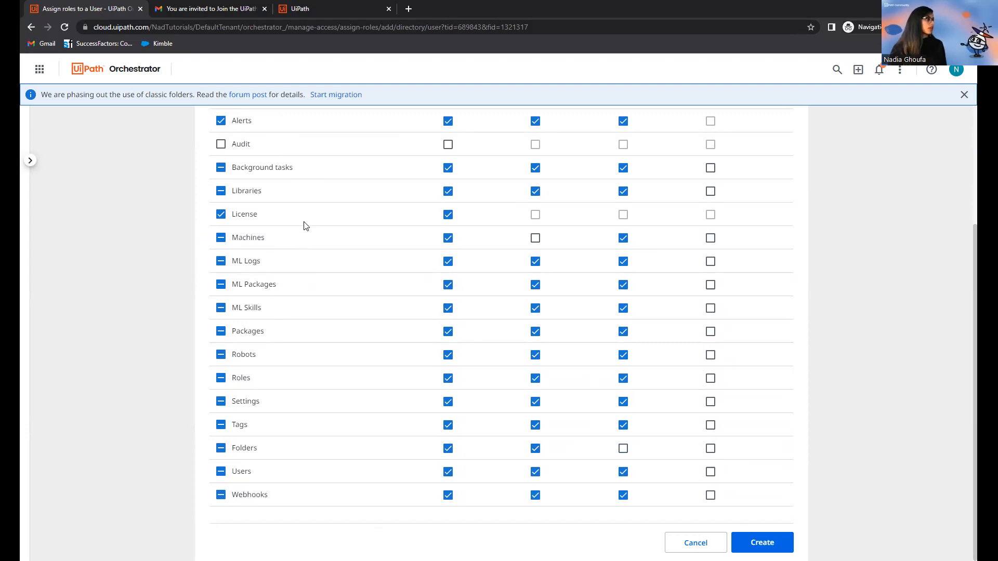
pyautogui.scroll(3, 790, 540)
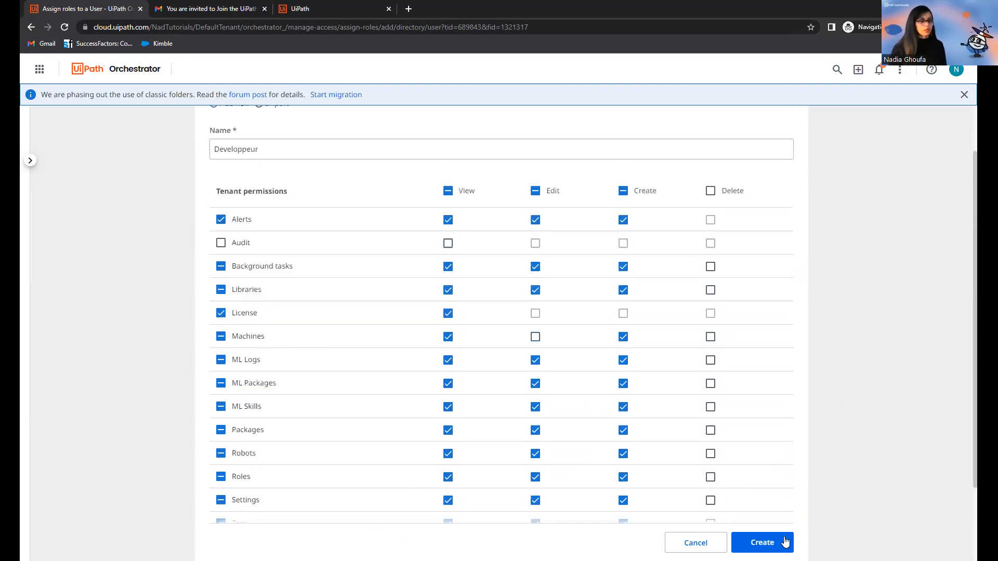
pyautogui.click(773, 542)
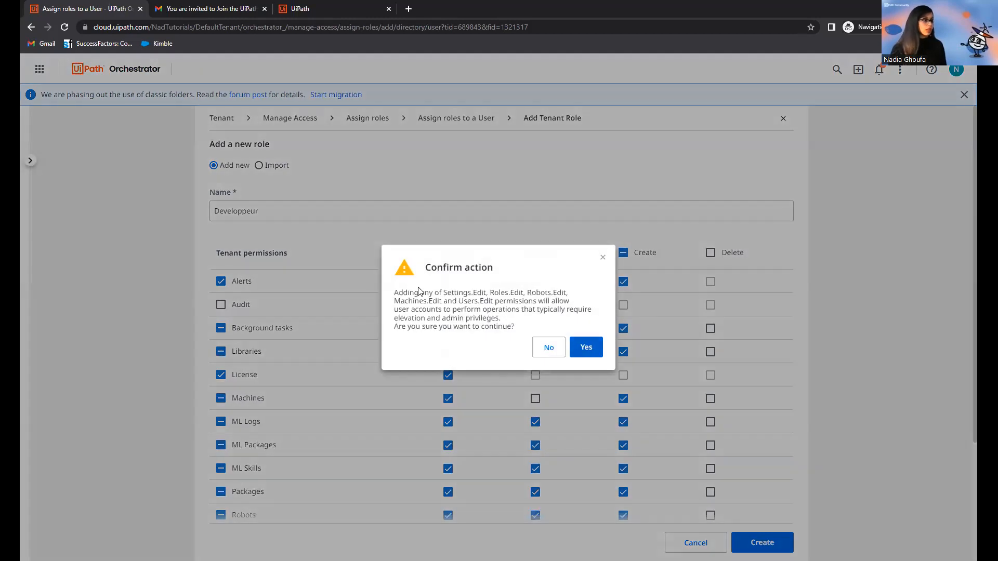
pyautogui.click(586, 347)
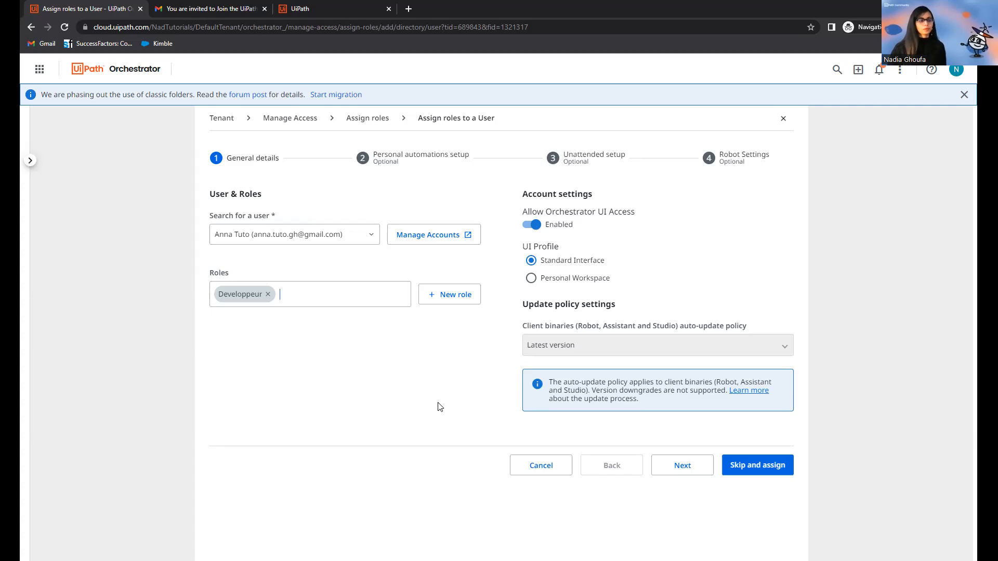
# Enable the user to run automations in the personal automations setup and continue to the unattended setup.
pyautogui.click(681, 465)
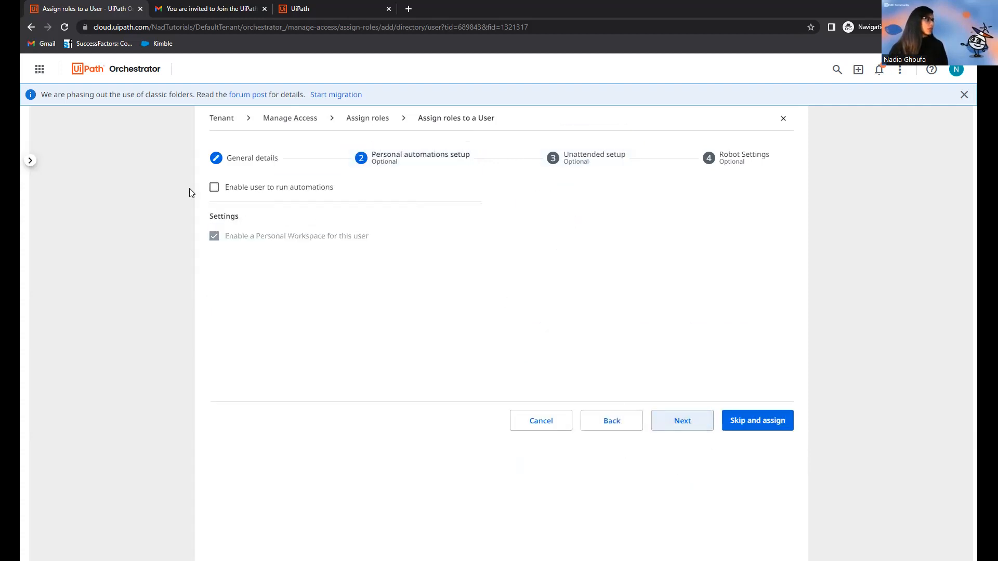
pyautogui.click(219, 189)
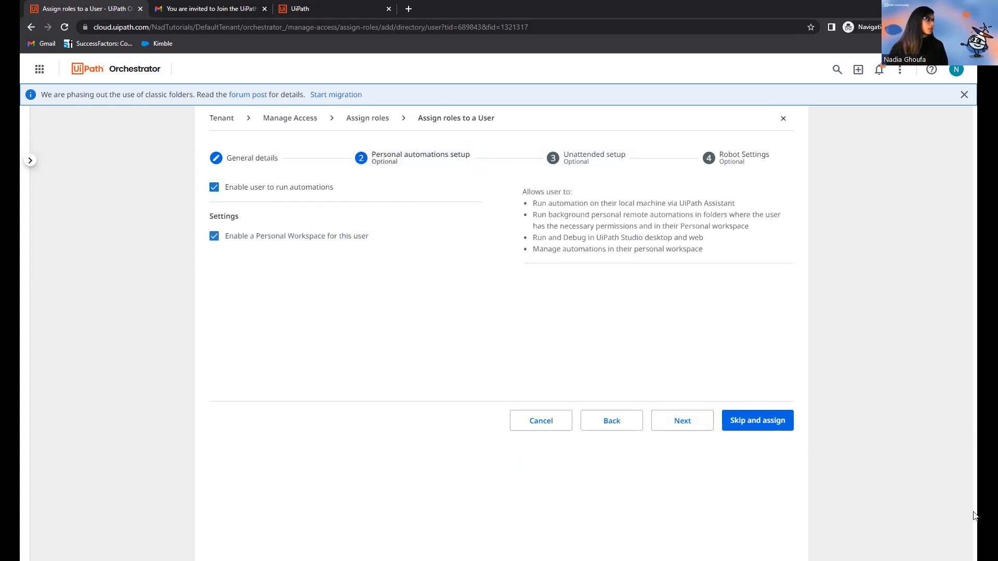
pyautogui.click(685, 422)
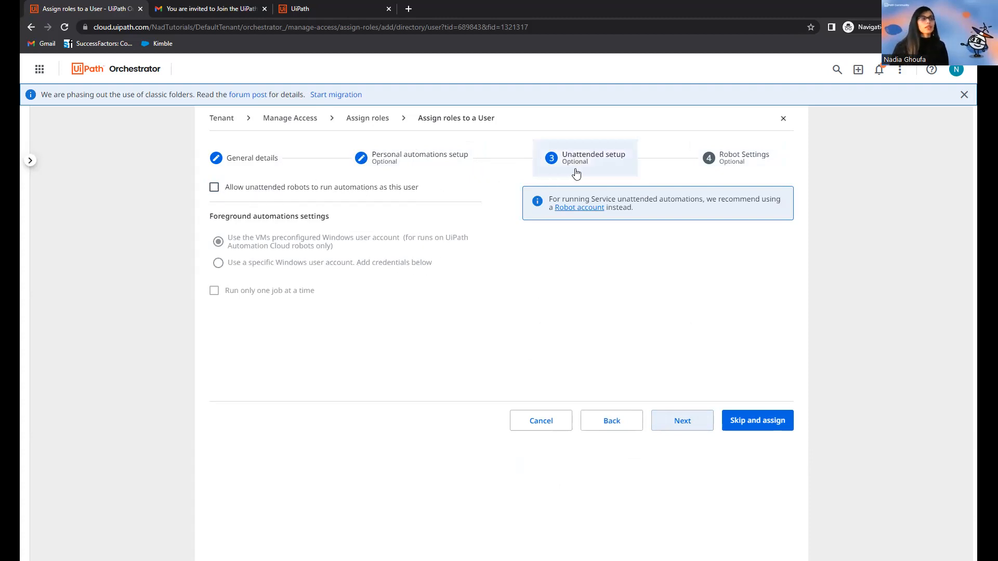
# Try to assign the Developpeur role to the user with unattended robots disallowed and the default robot settings.
pyautogui.click(265, 187)
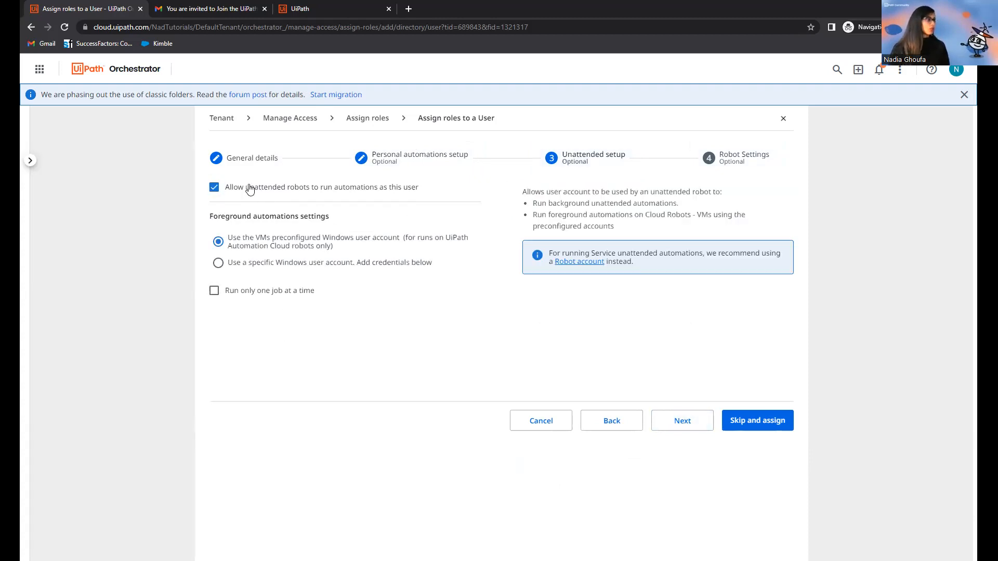
pyautogui.click(253, 189)
pyautogui.click(682, 420)
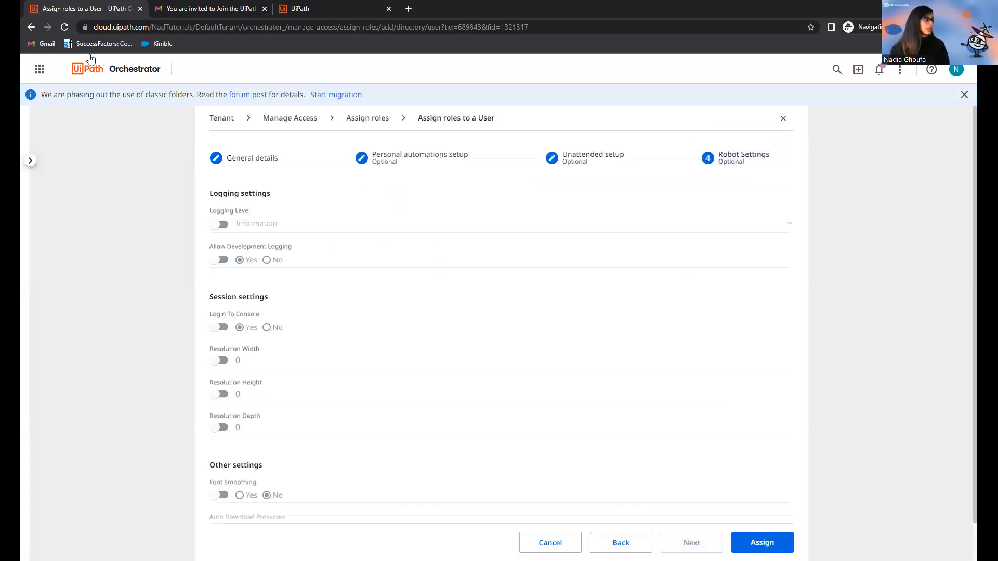
pyautogui.scroll(-1, 301, 359)
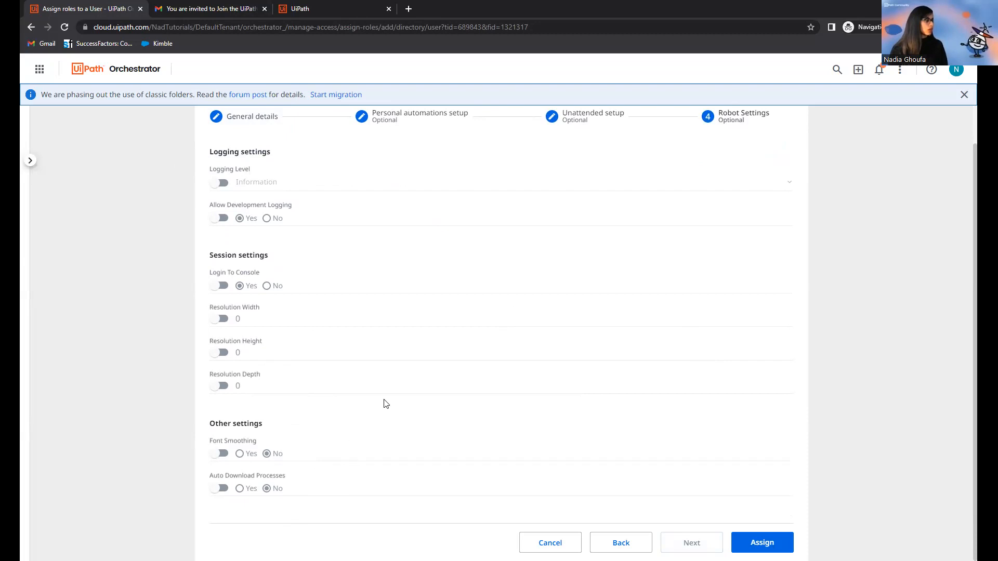
pyautogui.click(762, 543)
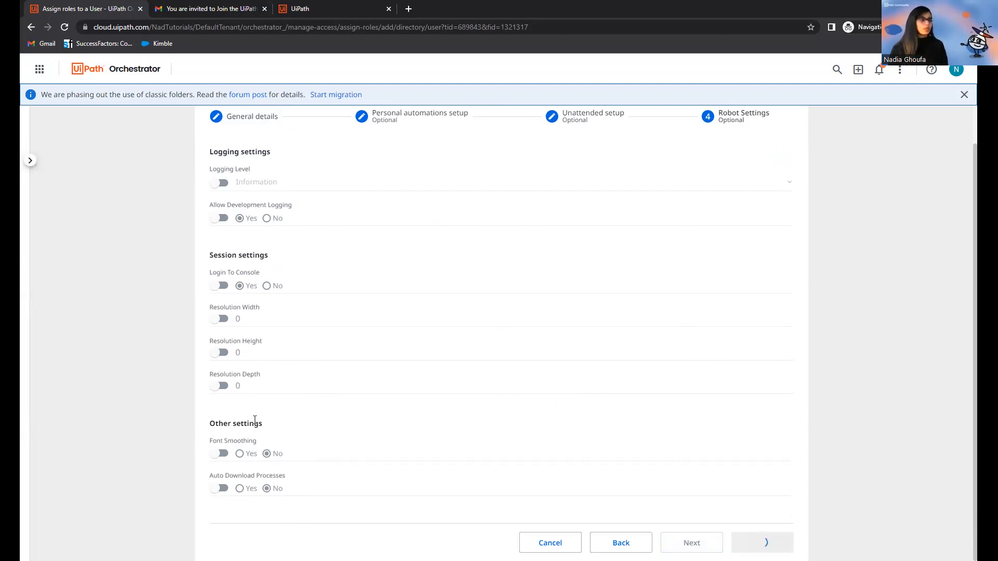
pyautogui.scroll(1, 481, 182)
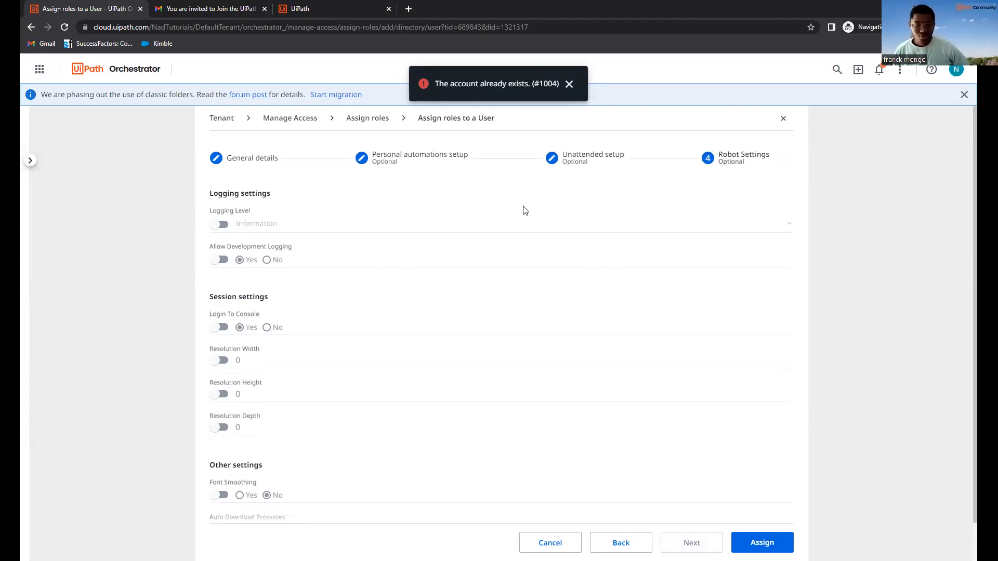
pyautogui.scroll(-1, 567, 286)
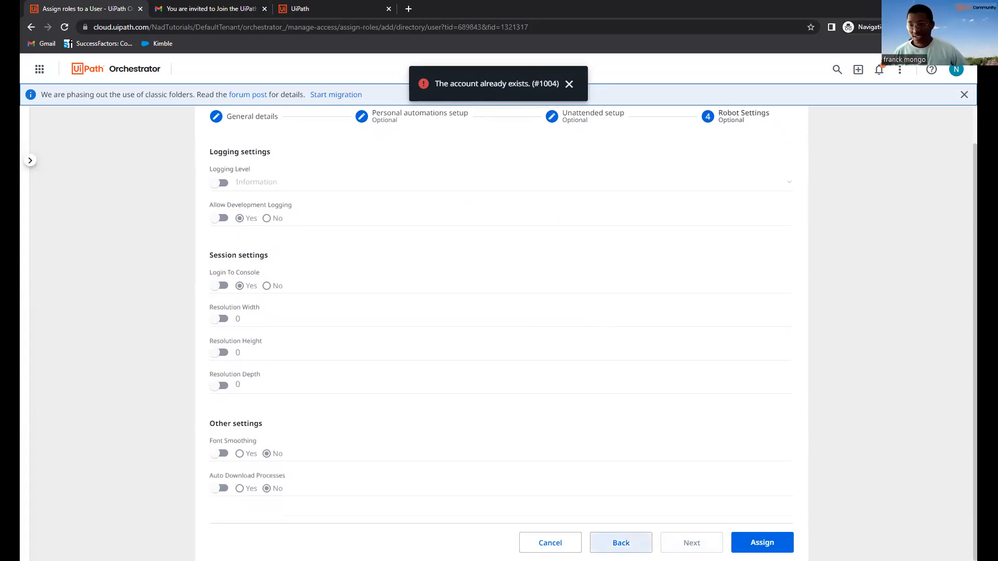
# Go back through the role assignment setup to the general details and cancel the assignment.
pyautogui.click(621, 542)
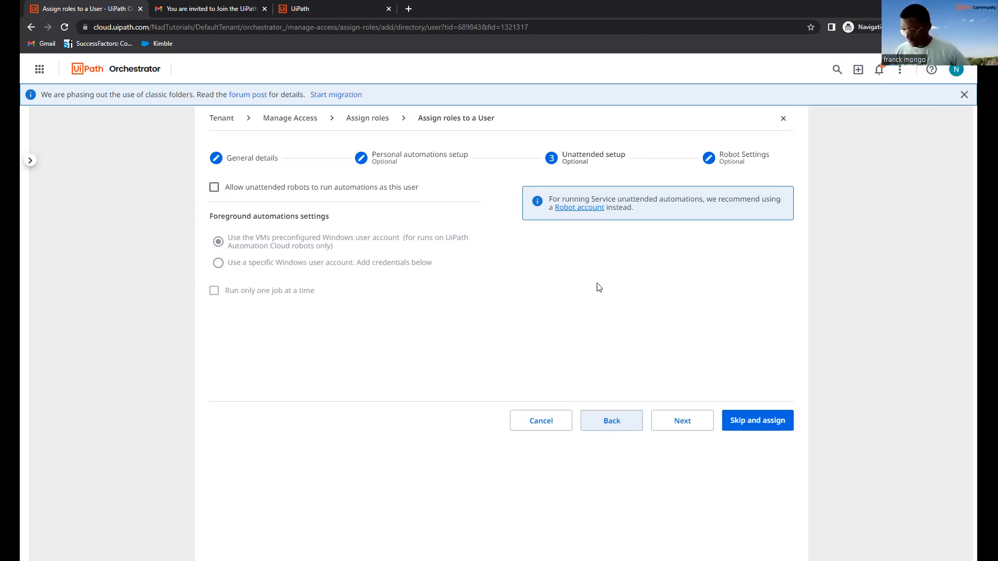
pyautogui.click(617, 422)
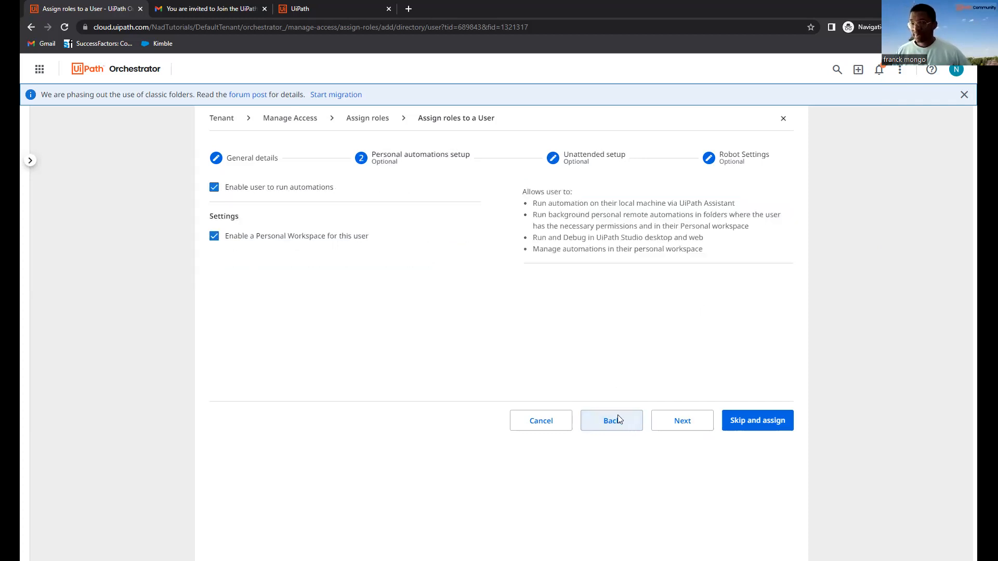
pyautogui.click(607, 423)
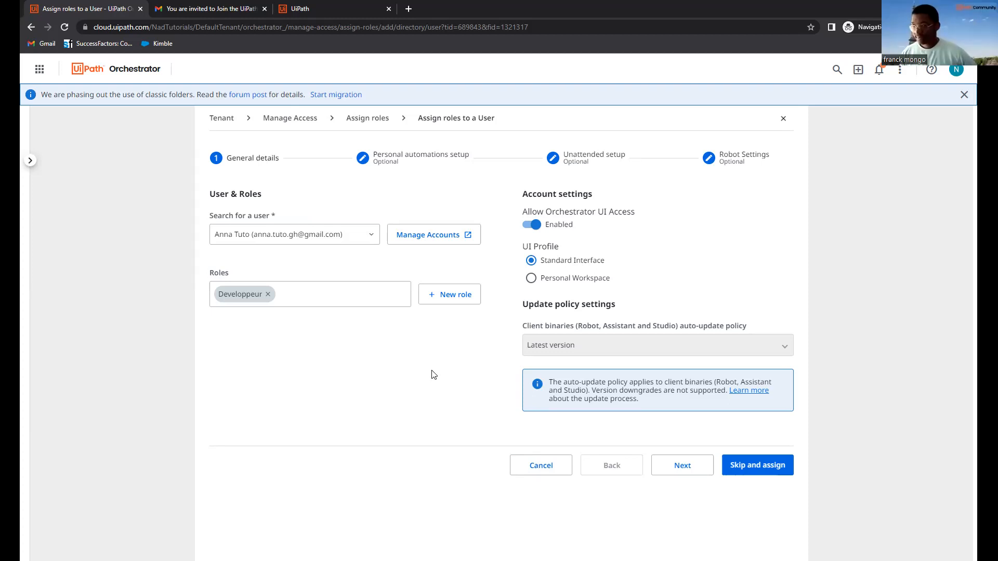
pyautogui.click(539, 467)
pyautogui.click(571, 337)
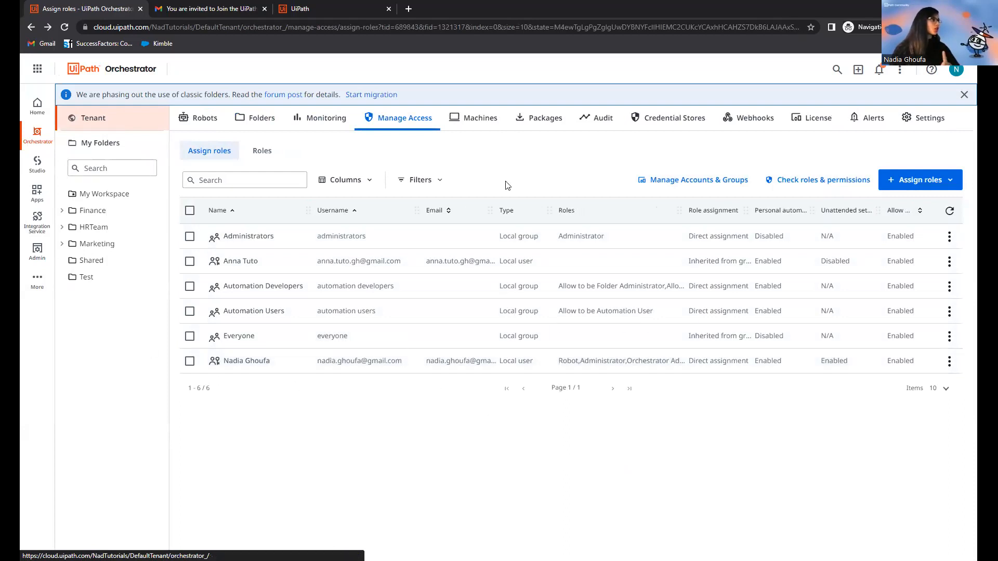
# Review the tenant's folders, including the HRTeam subfolders and the machines assigned to the Finance folder.
pyautogui.click(251, 129)
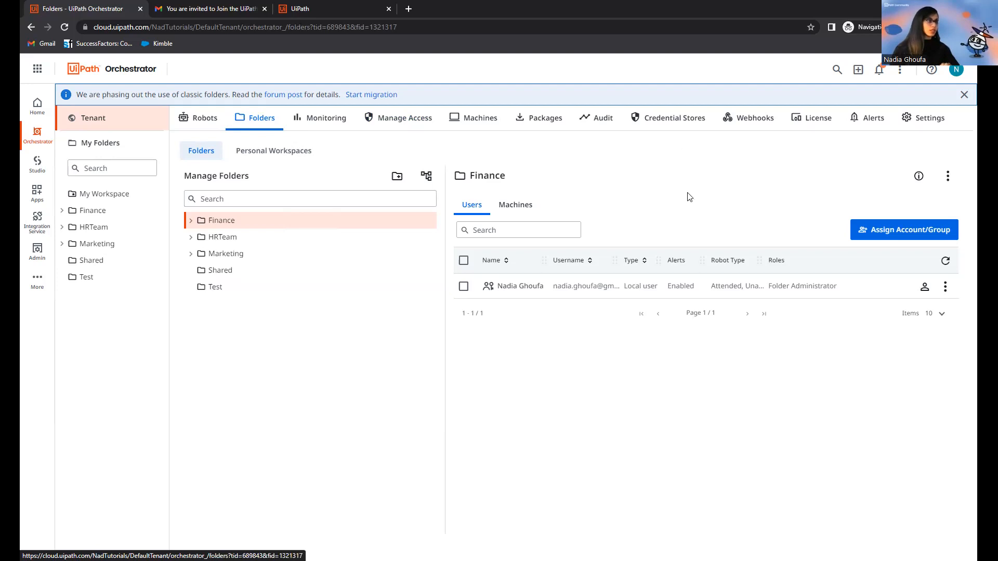
pyautogui.click(192, 238)
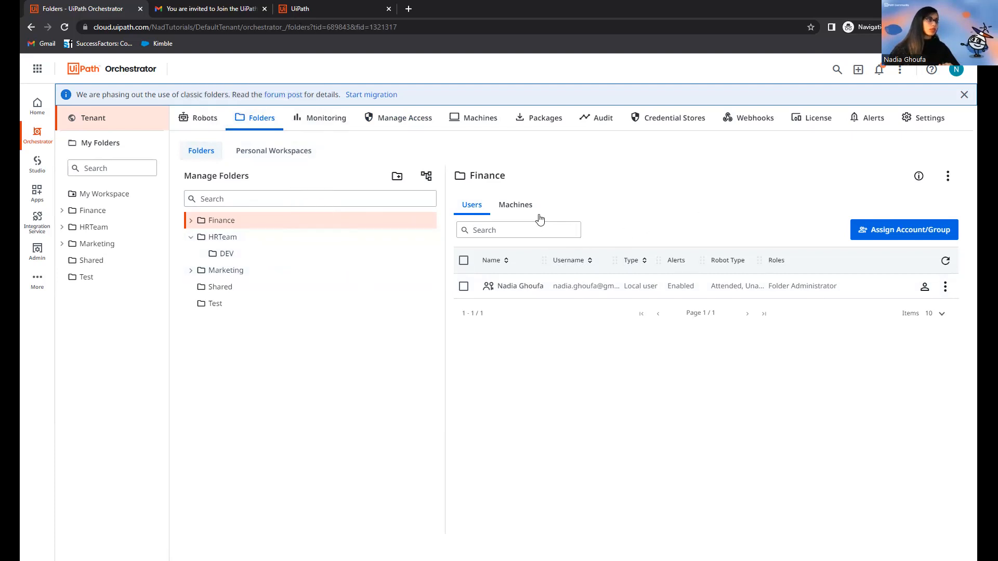
pyautogui.click(516, 205)
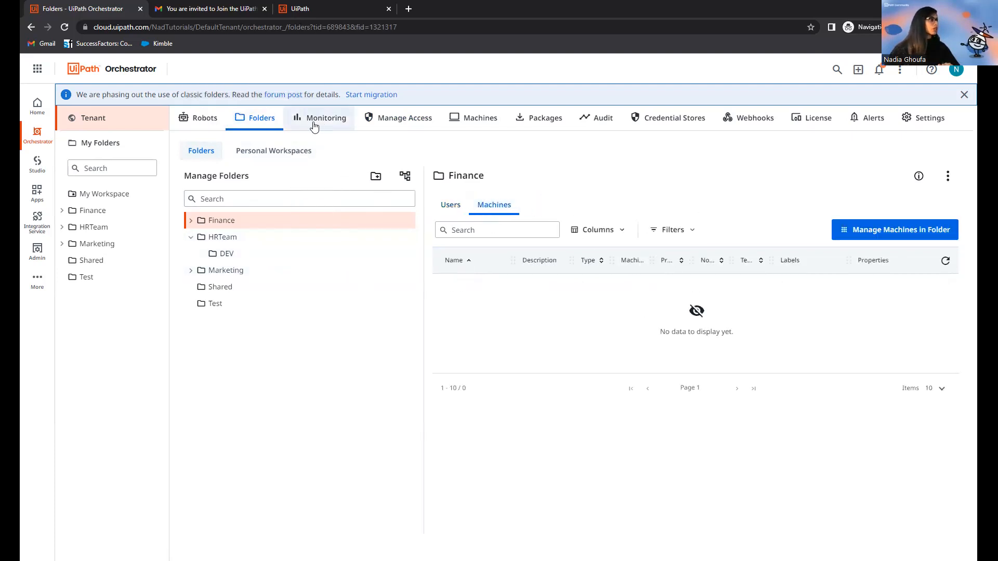
# Start adding a standard machine to the tenant's machines.
pyautogui.click(472, 127)
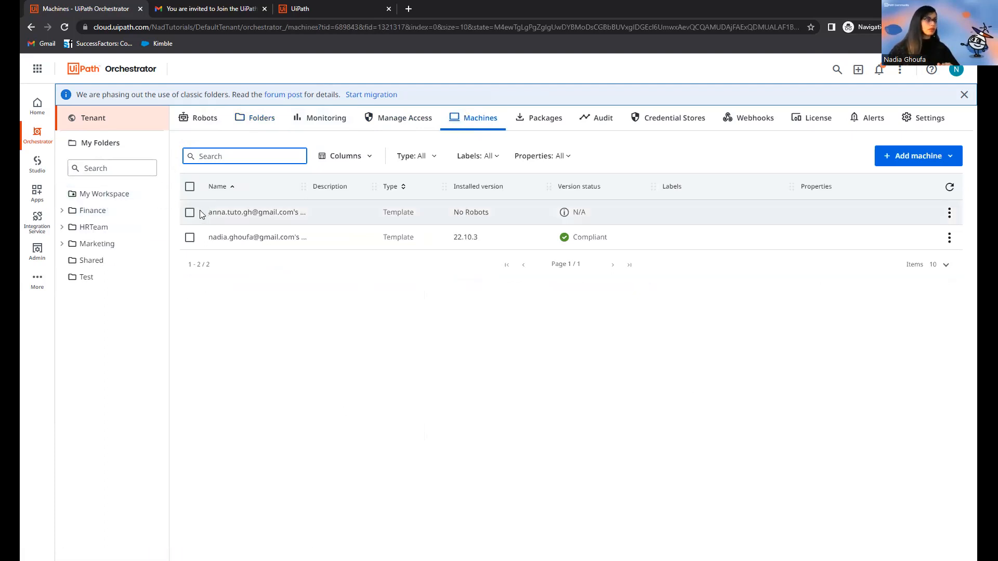
pyautogui.click(906, 163)
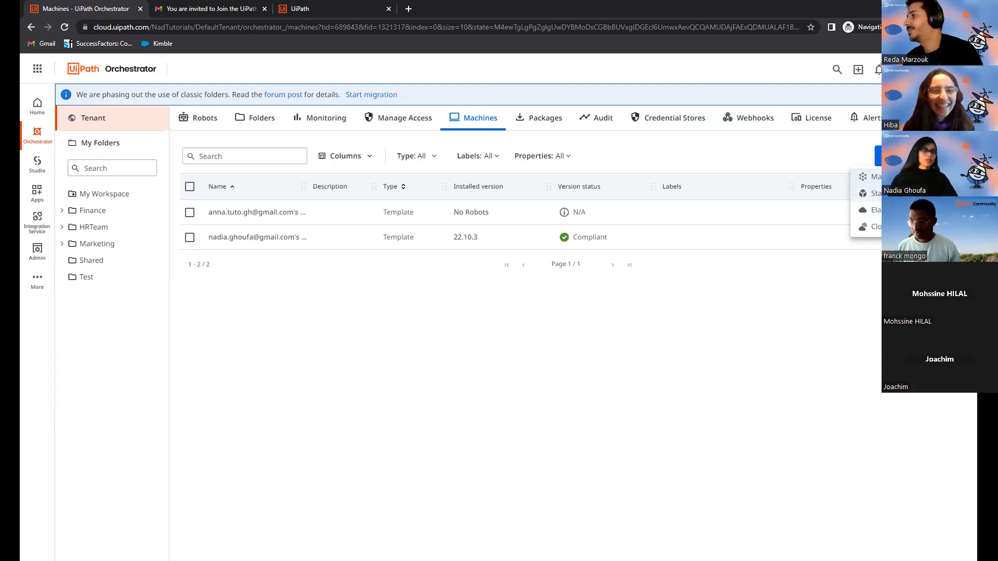
pyautogui.click(865, 193)
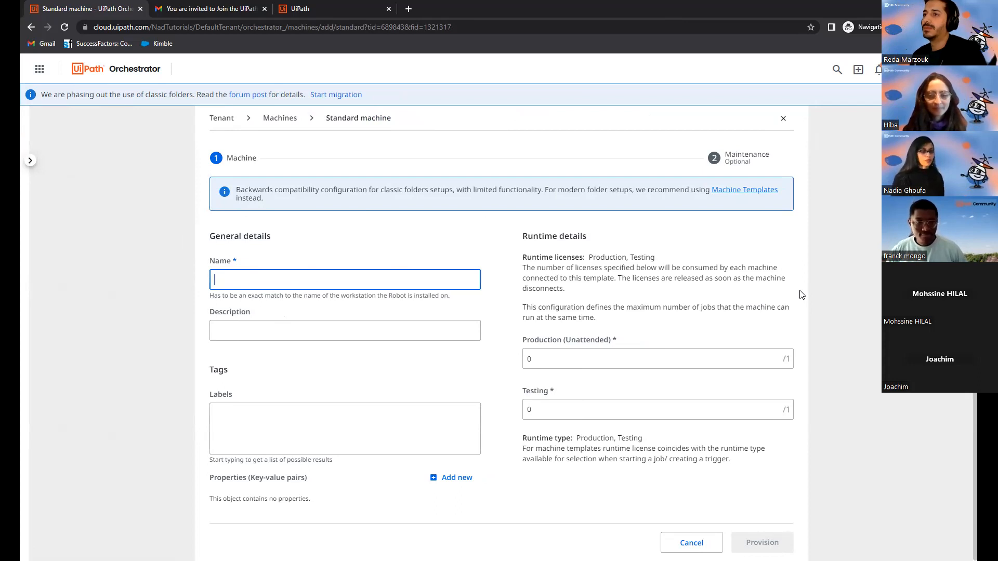
# Switch to UiPath Assistant and open the Orchestrator settings in its preferences.
pyautogui.press('super')
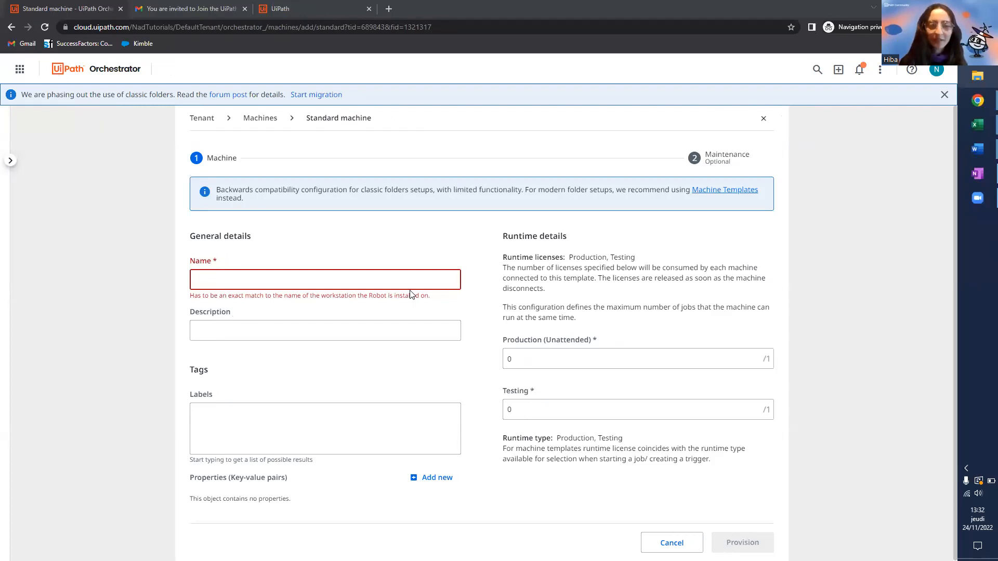
pyautogui.press('super')
pyautogui.write('ass')
pyautogui.press('Return')
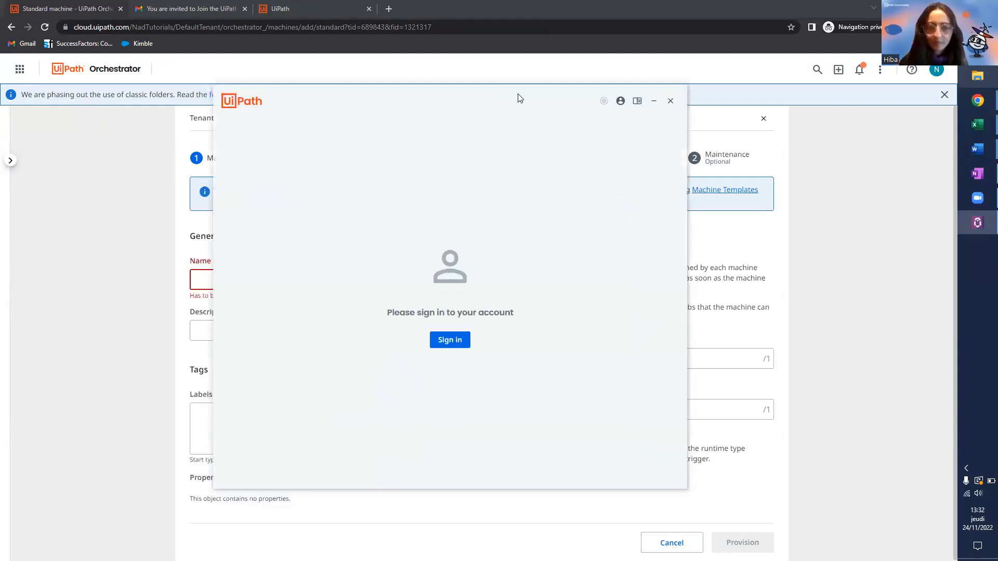
pyautogui.click(621, 101)
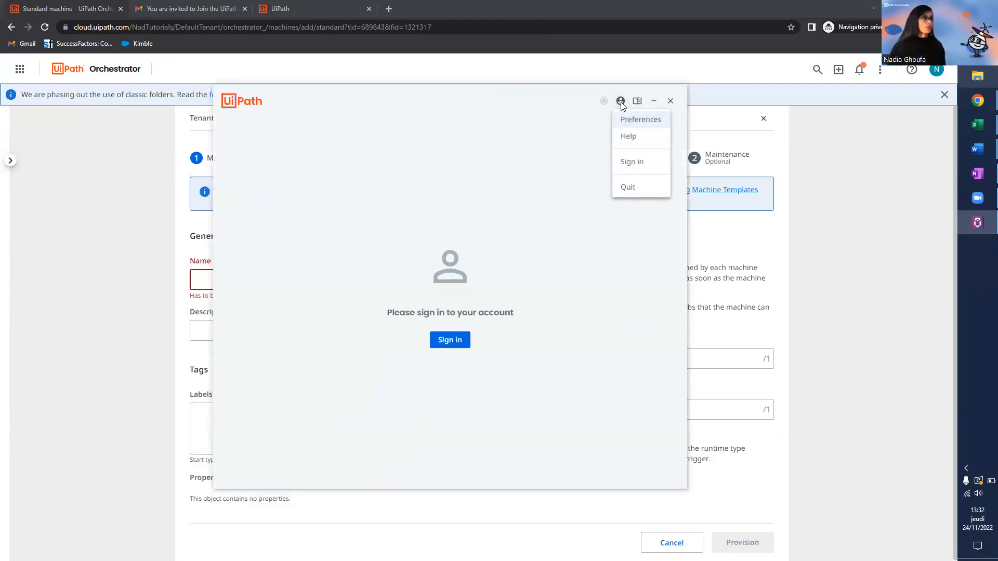
pyautogui.click(550, 182)
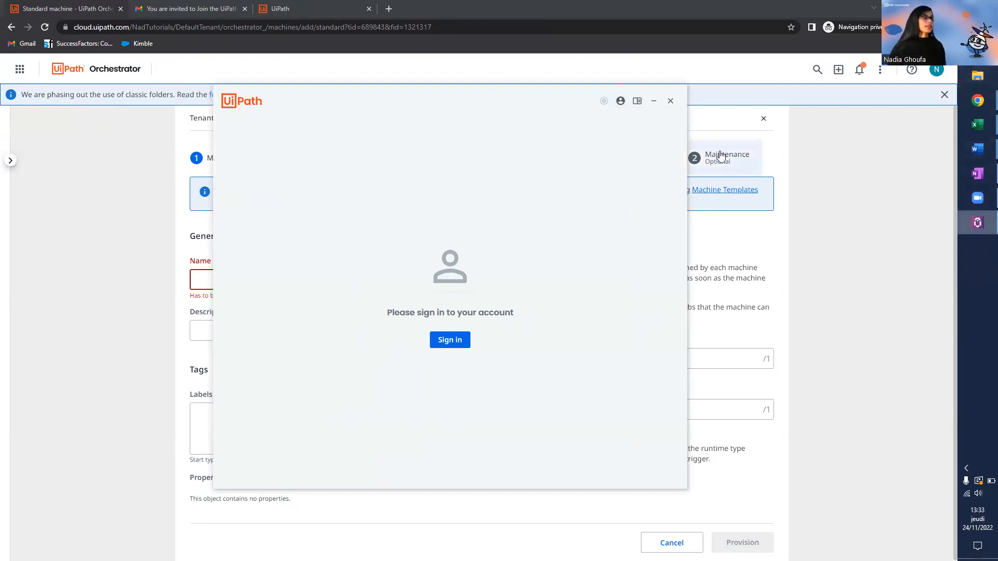
pyautogui.click(621, 101)
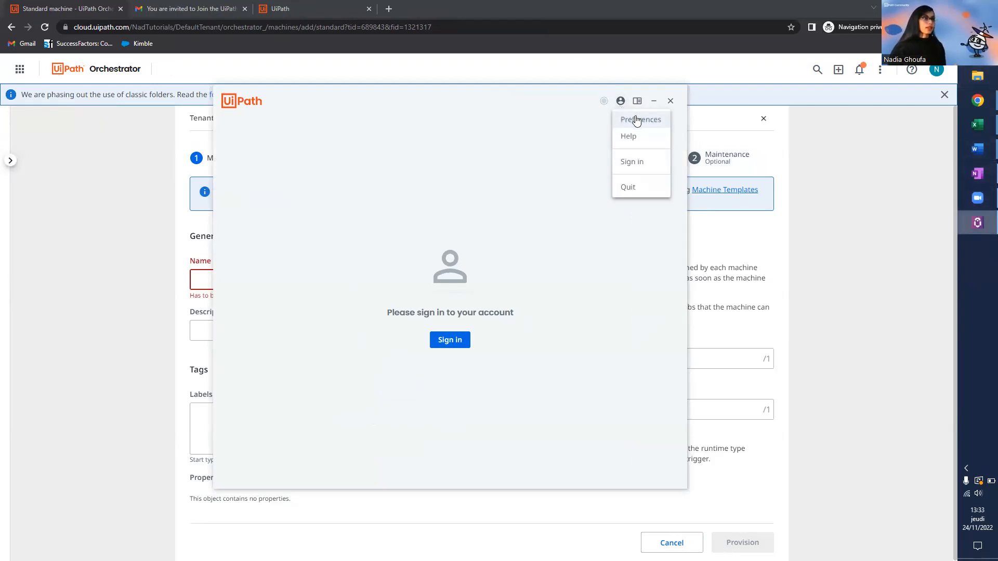
pyautogui.click(636, 119)
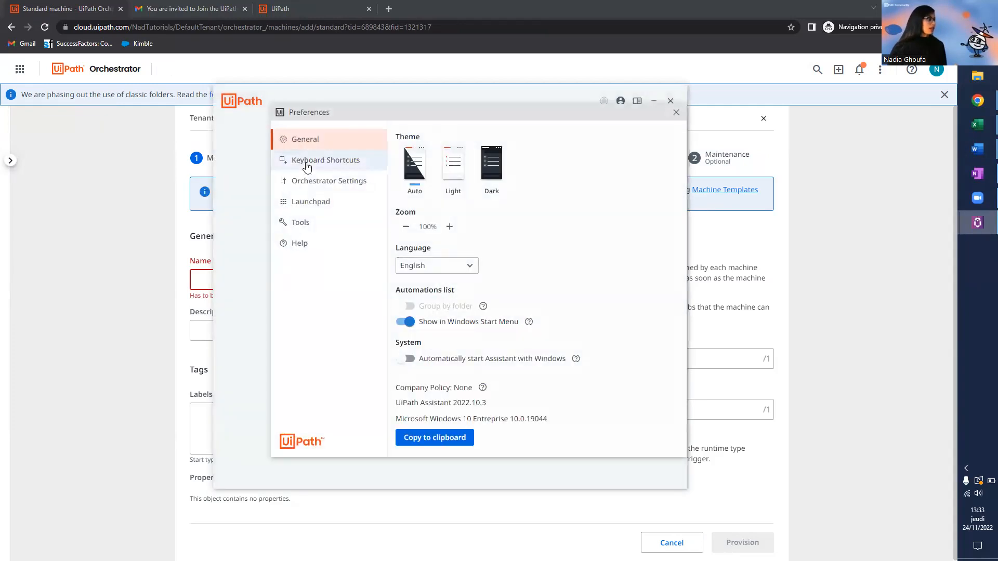
pyautogui.click(312, 183)
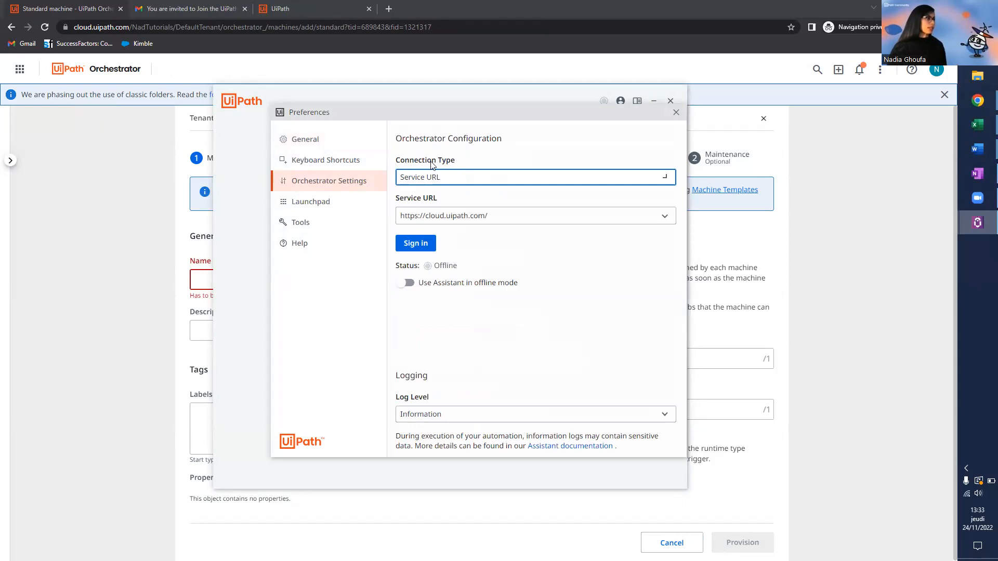
# Set the Orchestrator connection type to Machine Key, passing over the Client ID option.
pyautogui.click(455, 179)
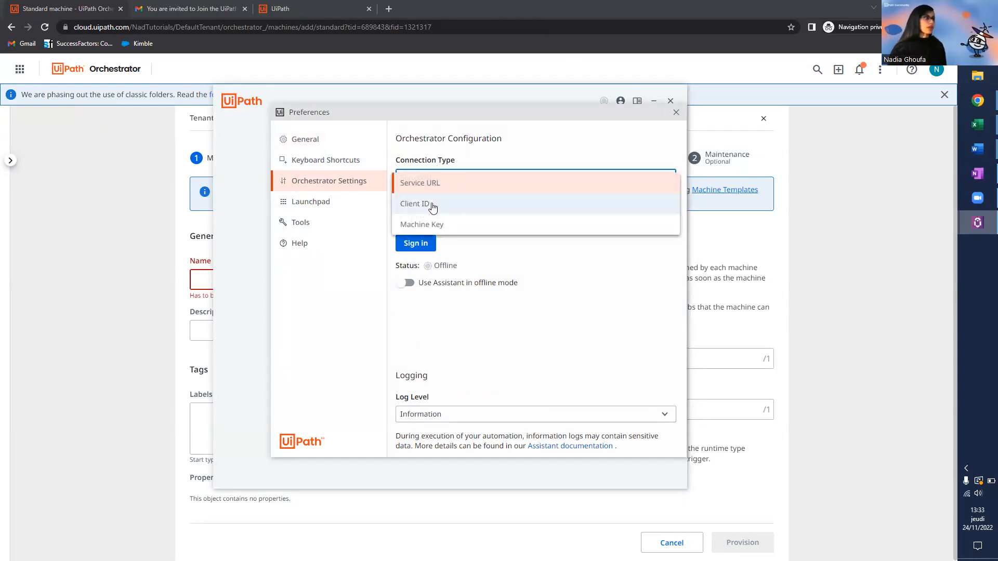
pyautogui.click(435, 205)
pyautogui.click(444, 181)
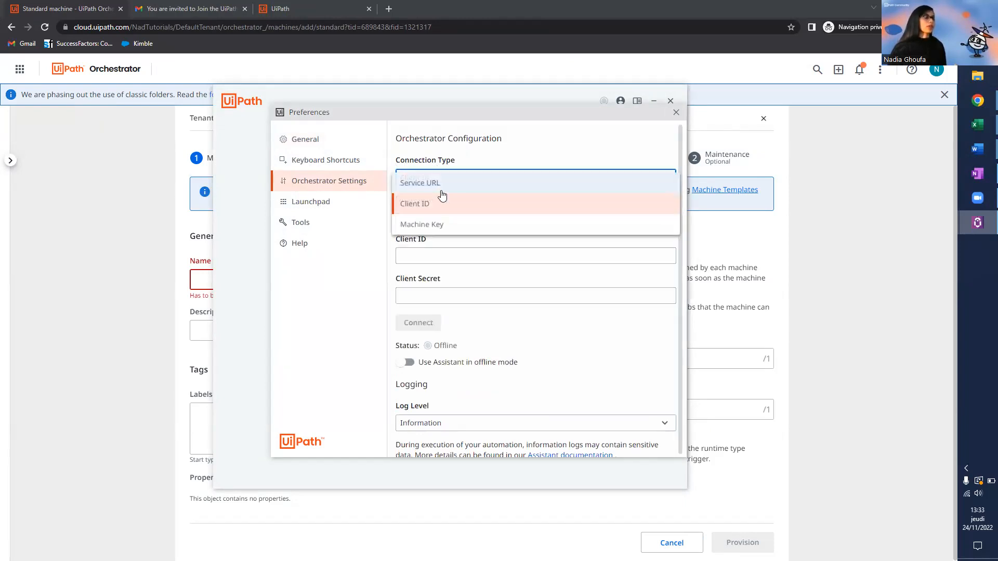
pyautogui.click(430, 230)
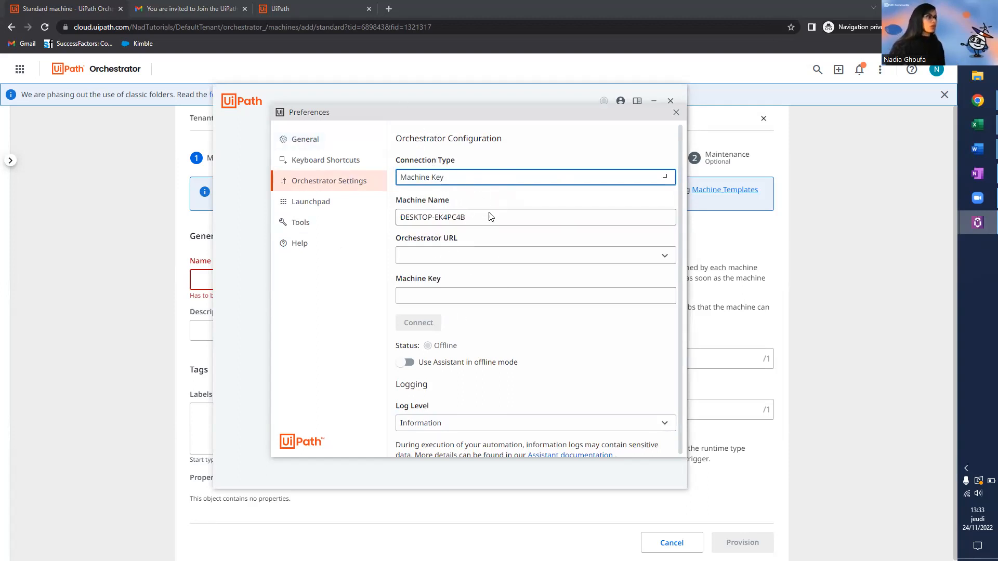
# Copy the machine name DESKTOP-EK4PC4B from UiPath Assistant and use it as the standard machine's name in Orchestrator.
pyautogui.tripleClick(461, 203)
pyautogui.tripleClick(474, 217)
pyautogui.hotkey('ctrl', 'c')
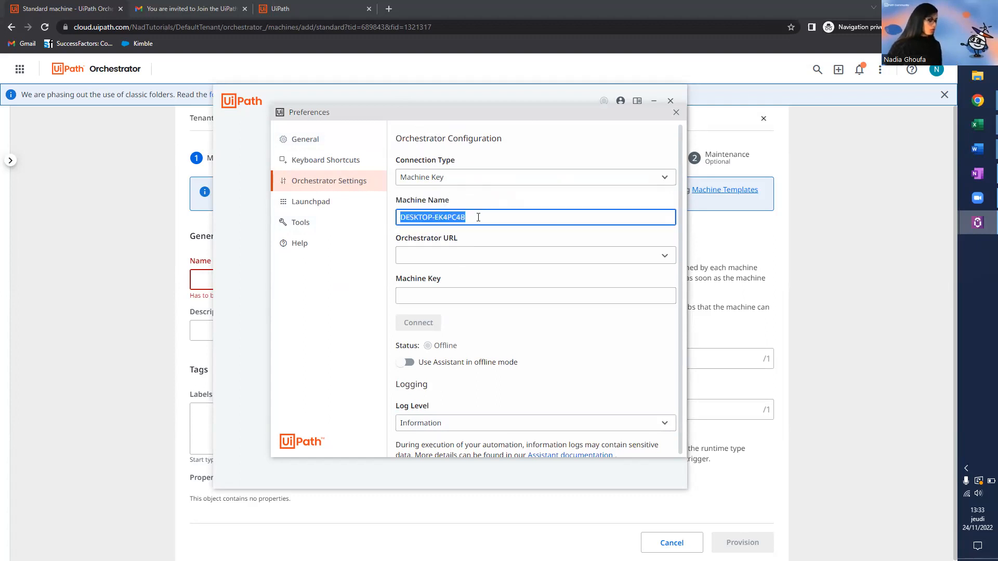
pyautogui.click(200, 279)
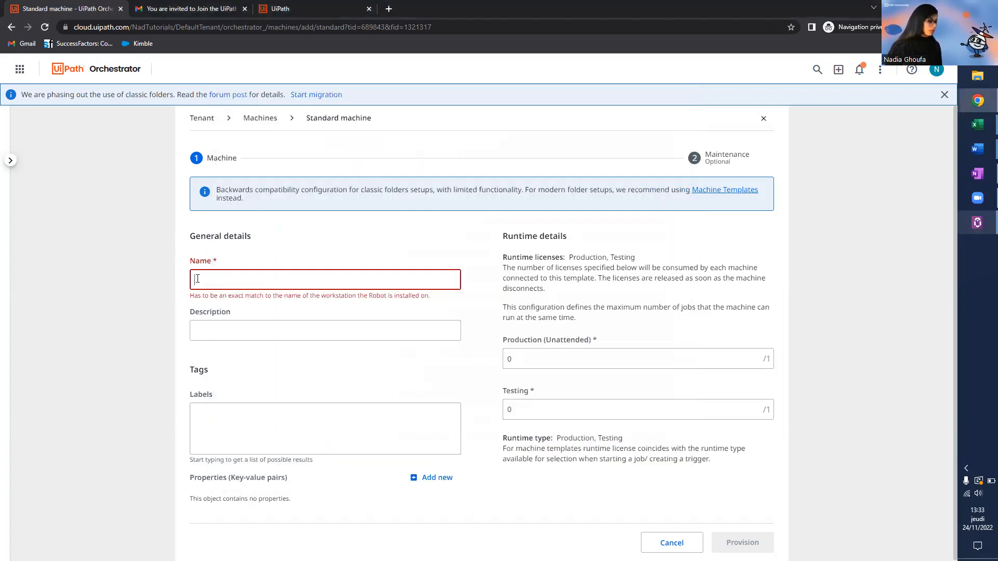
pyautogui.hotkey('ctrl', 'v')
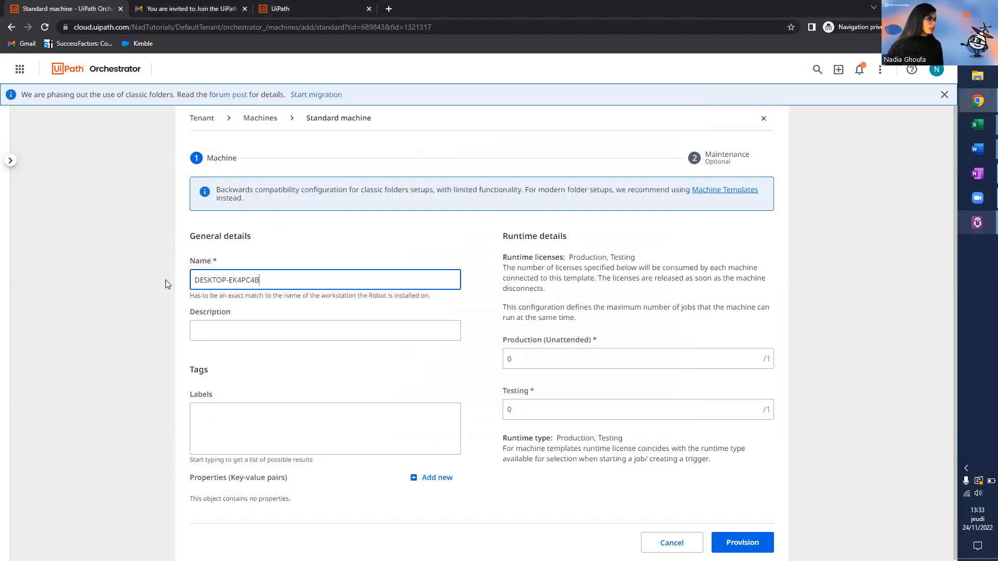
# Enter "Machine d'" followed by the team member's name as the standard machine's description.
pyautogui.click(259, 332)
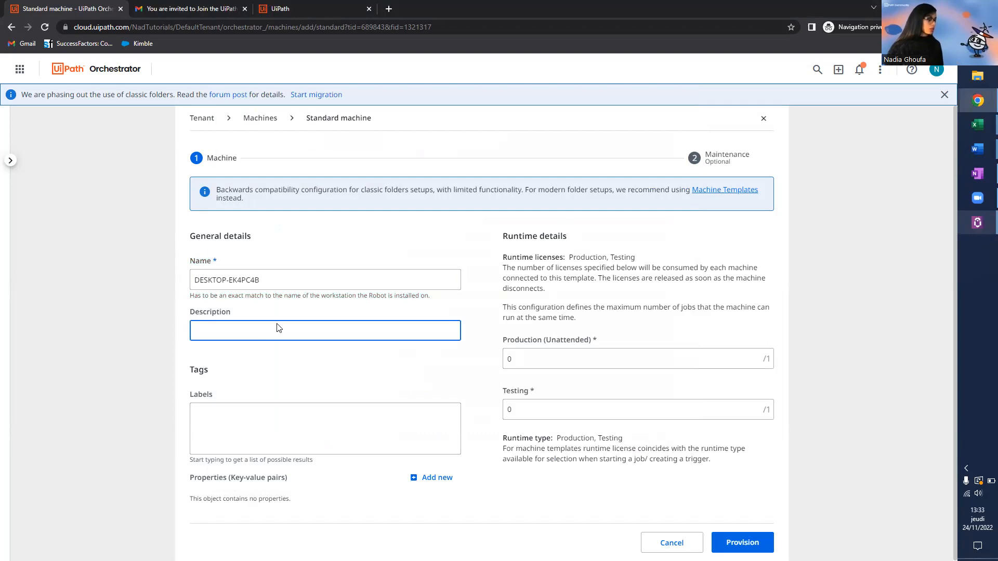
pyautogui.write('Machine')
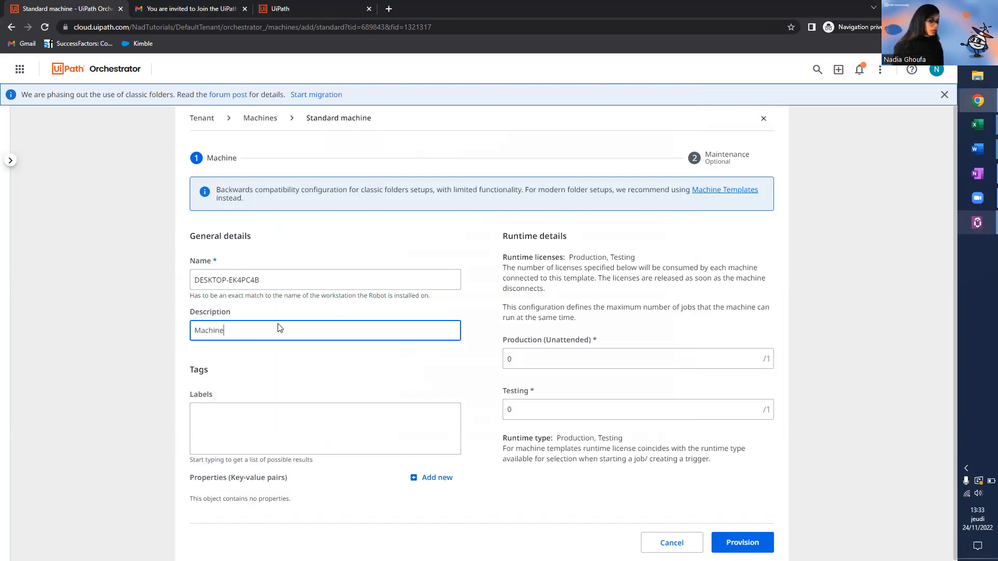
pyautogui.write(" d'aANNA")
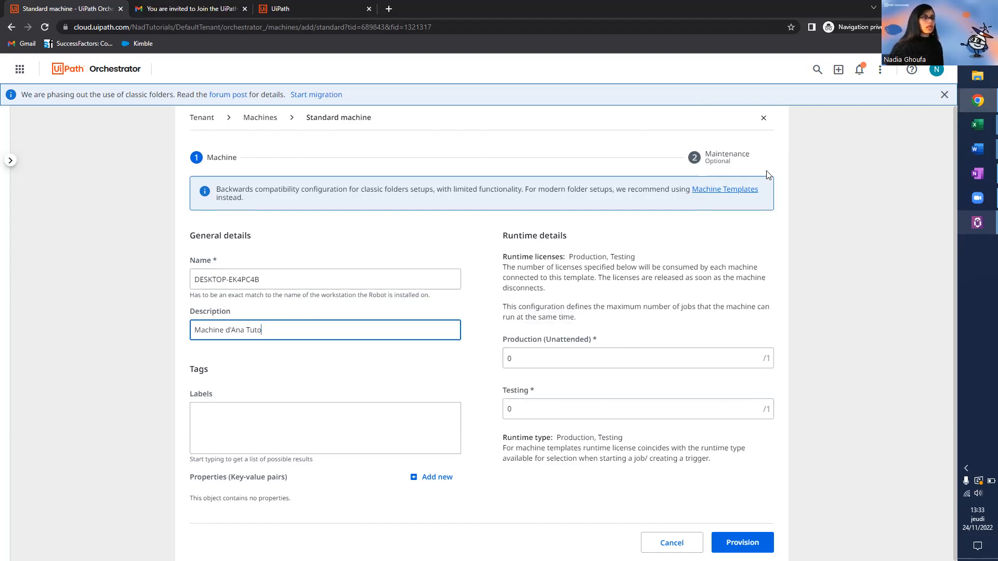
# Set the machine's Production (Unattended) runtime licenses to 1.
pyautogui.click(613, 355)
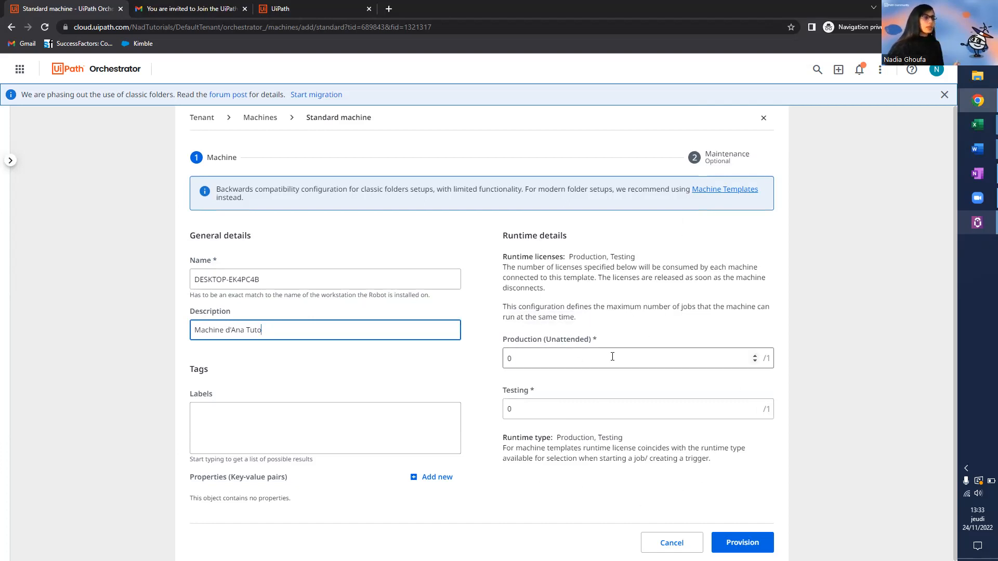
pyautogui.press('BackSpace')
pyautogui.write('1')
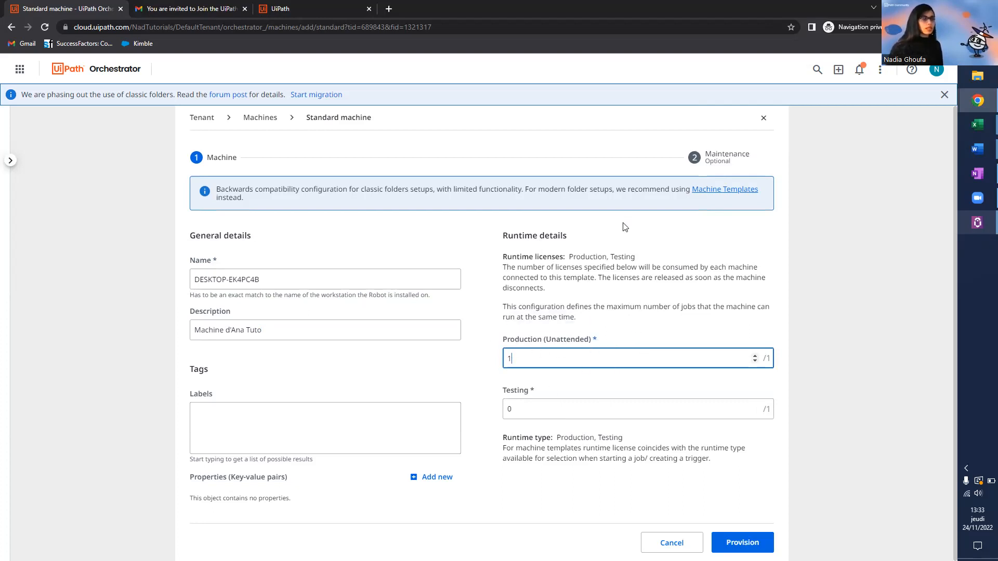
pyautogui.click(492, 396)
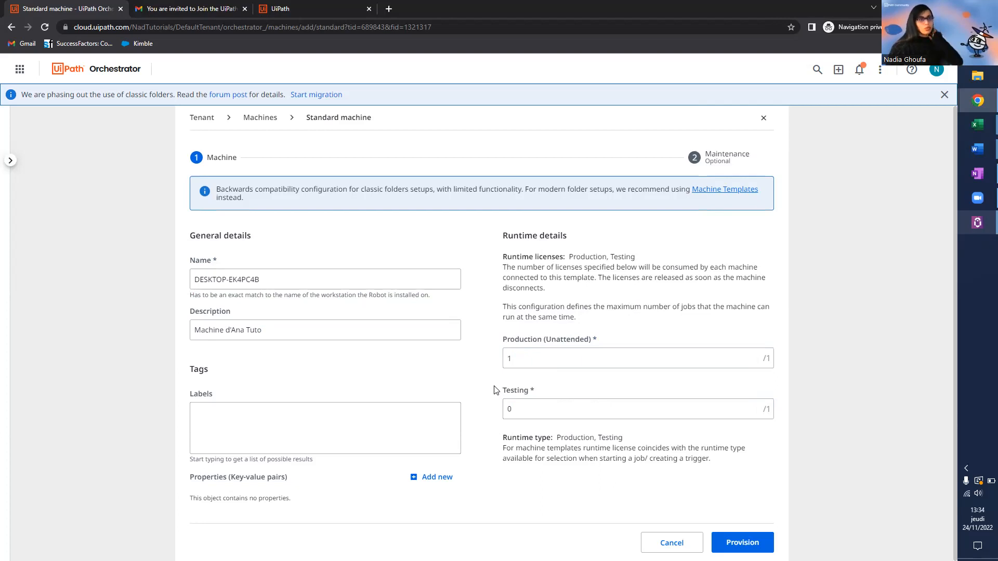
# Try the machine's runtime licenses with Testing at 1 and Production (Unattended) at 0.
pyautogui.click(515, 410)
pyautogui.press('BackSpace')
pyautogui.write('1')
pyautogui.click(524, 358)
pyautogui.press('BackSpace')
pyautogui.write('0')
pyautogui.press('BackSpace')
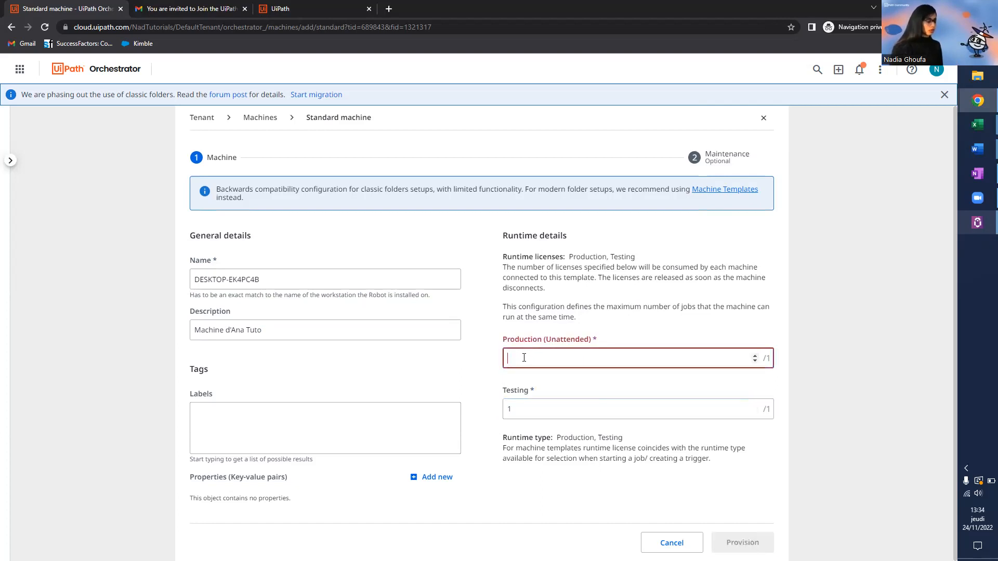
# Set the runtime licenses to 1 for Production (Unattended) and 0 for Testing, and provision the standard machine.
pyautogui.write('1')
pyautogui.click(529, 406)
pyautogui.press('BackSpace')
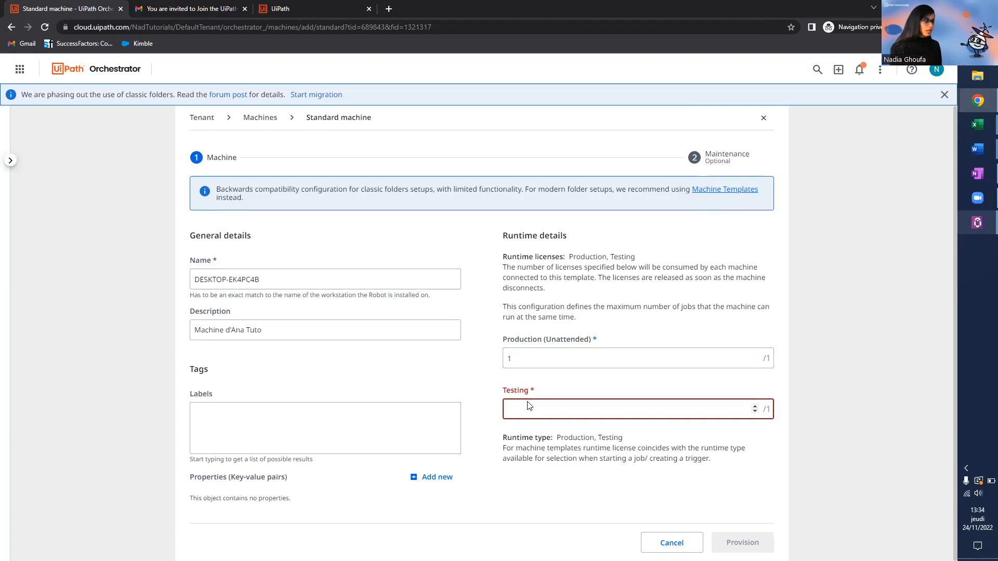
pyautogui.write('0')
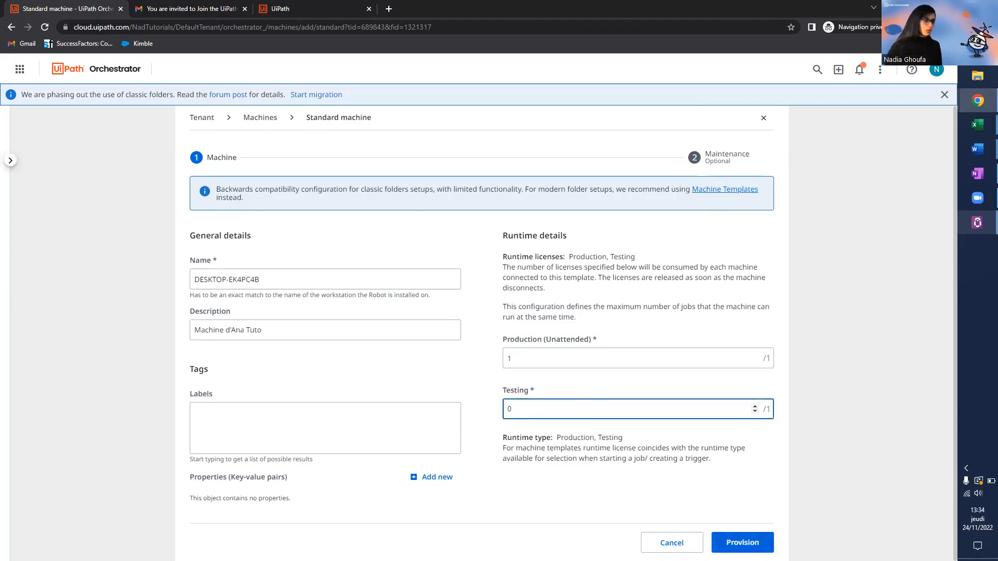
pyautogui.press('Return')
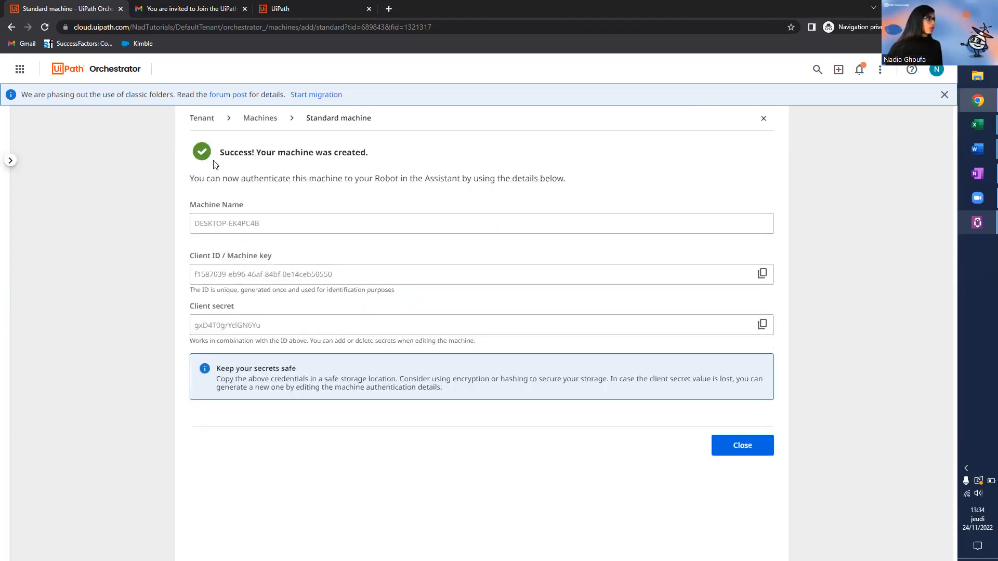
pyautogui.moveTo(228, 153); pyautogui.dragTo(390, 156)
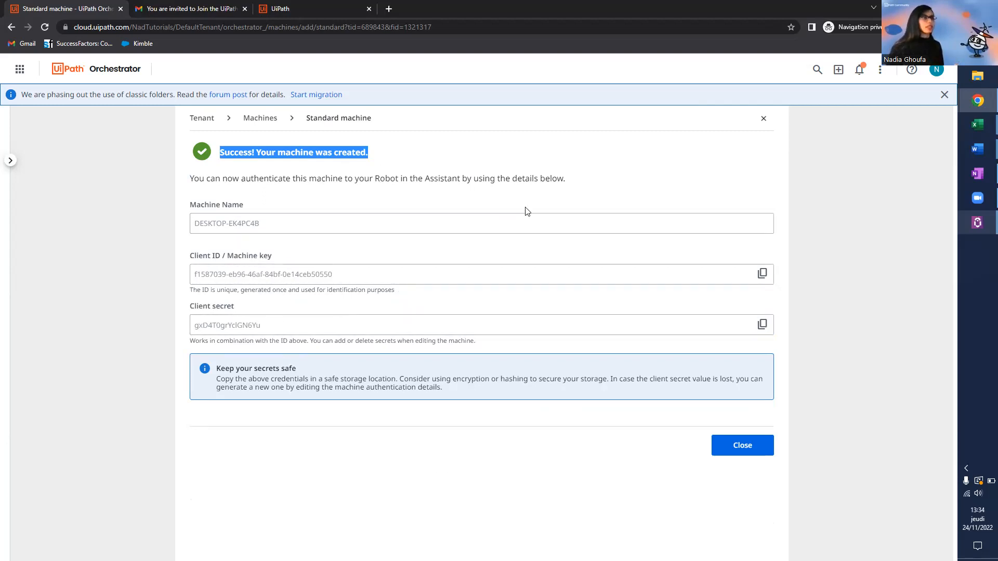
pyautogui.click(667, 169)
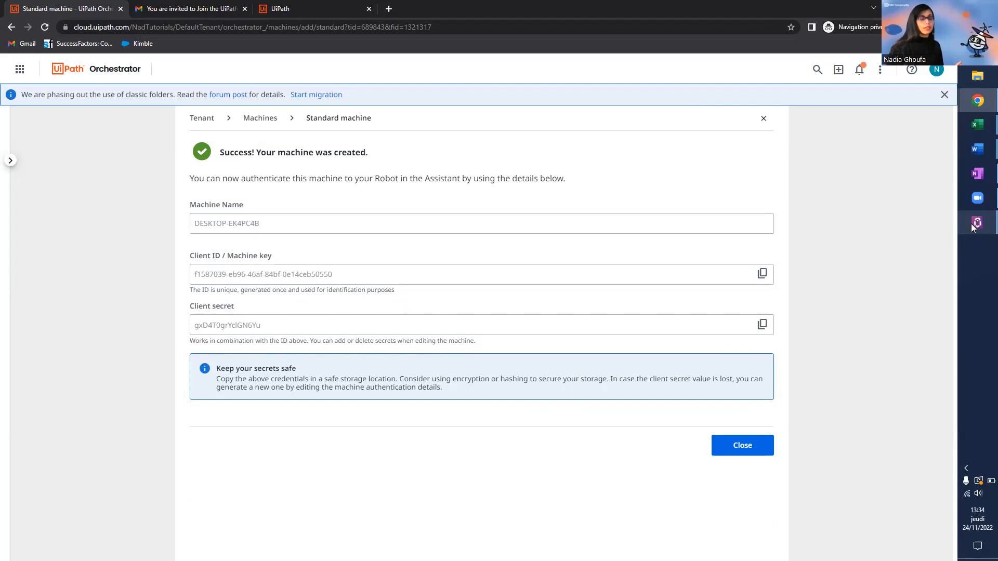
# Copy the new machine's key from Orchestrator and paste it as the Machine Key in the UiPath Assistant preferences.
pyautogui.moveTo(973, 227)
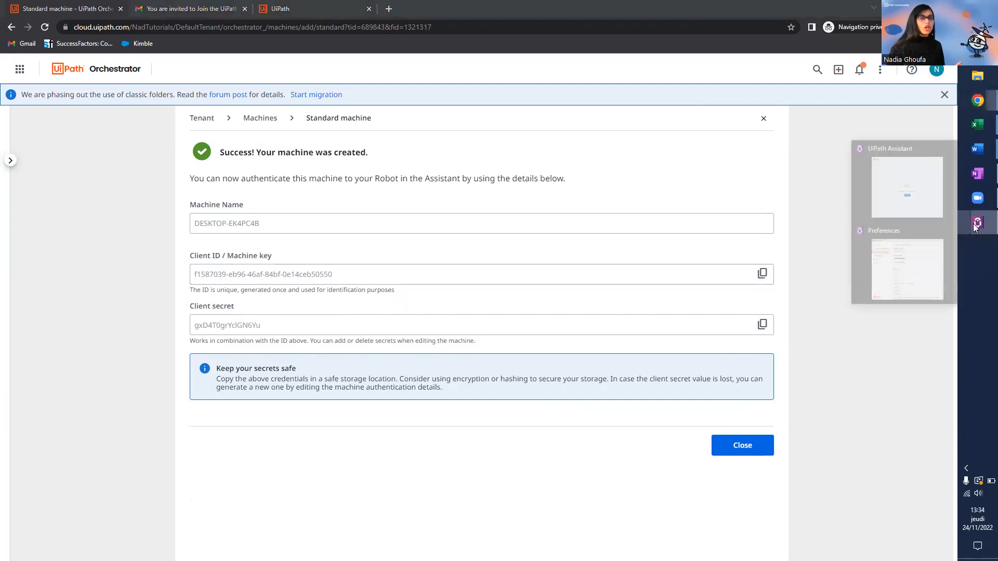
pyautogui.click(902, 264)
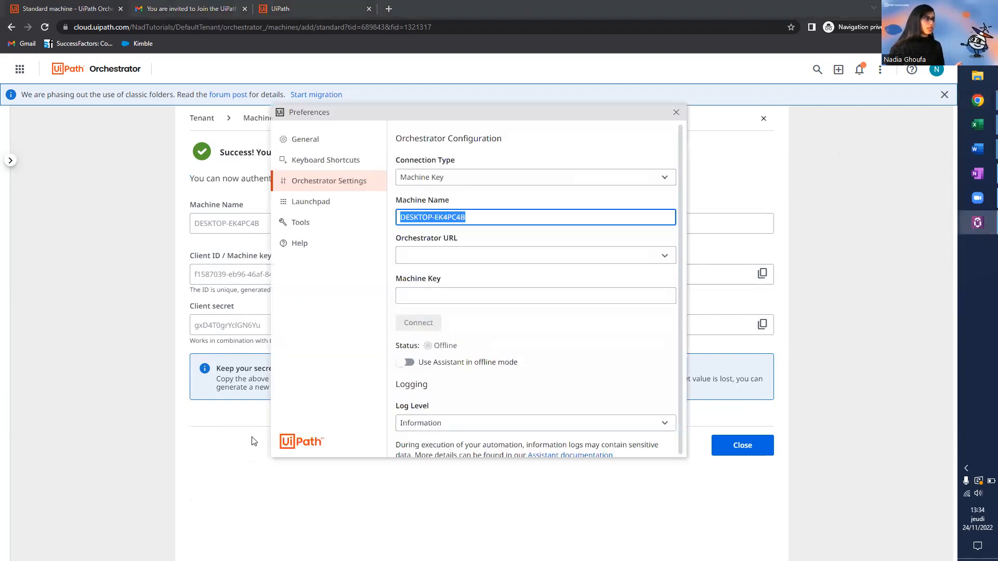
pyautogui.click(239, 276)
pyautogui.click(762, 274)
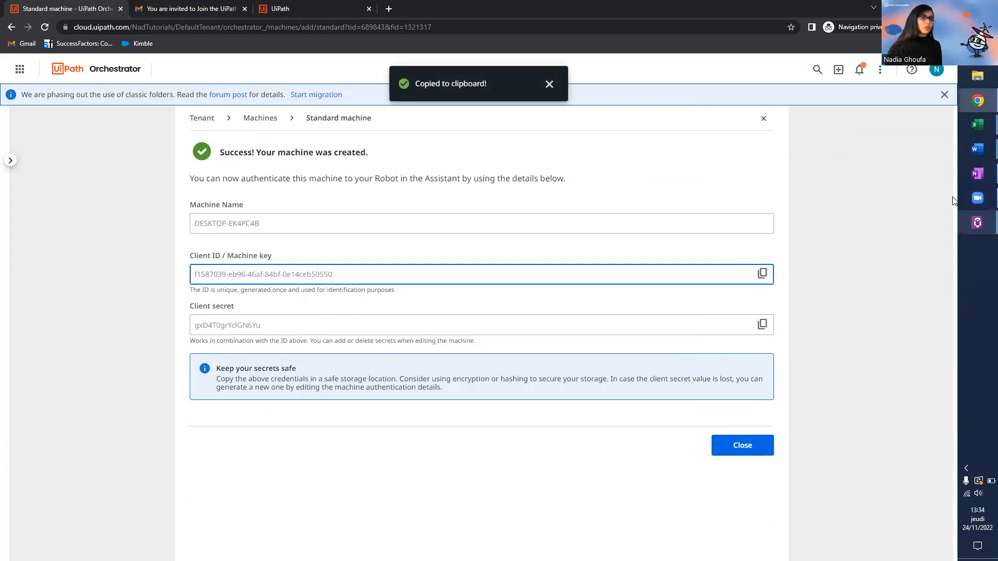
pyautogui.moveTo(978, 223)
pyautogui.click(925, 248)
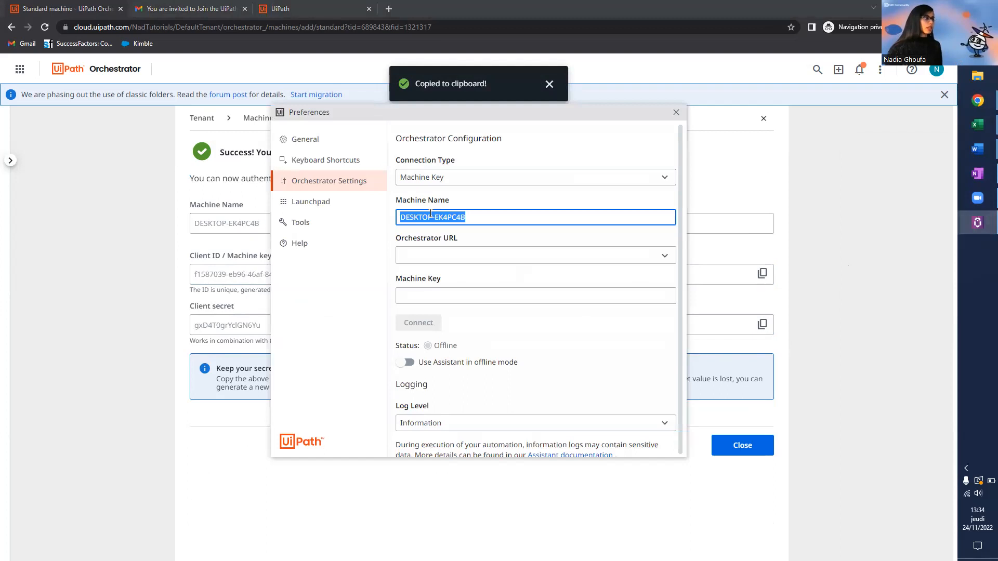
pyautogui.click(520, 296)
pyautogui.hotkey('ctrl', 'v')
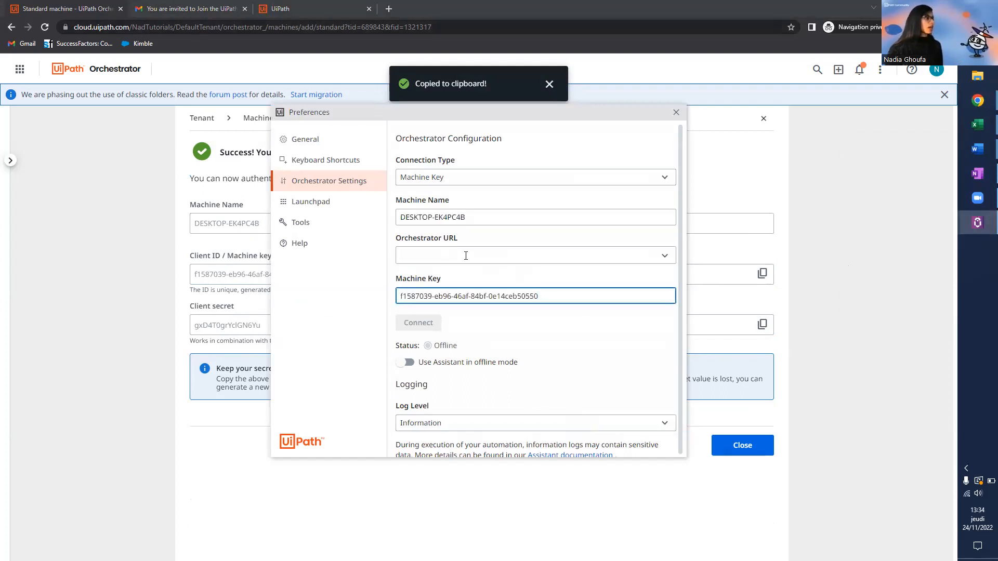
pyautogui.click(230, 28)
pyautogui.click(231, 28)
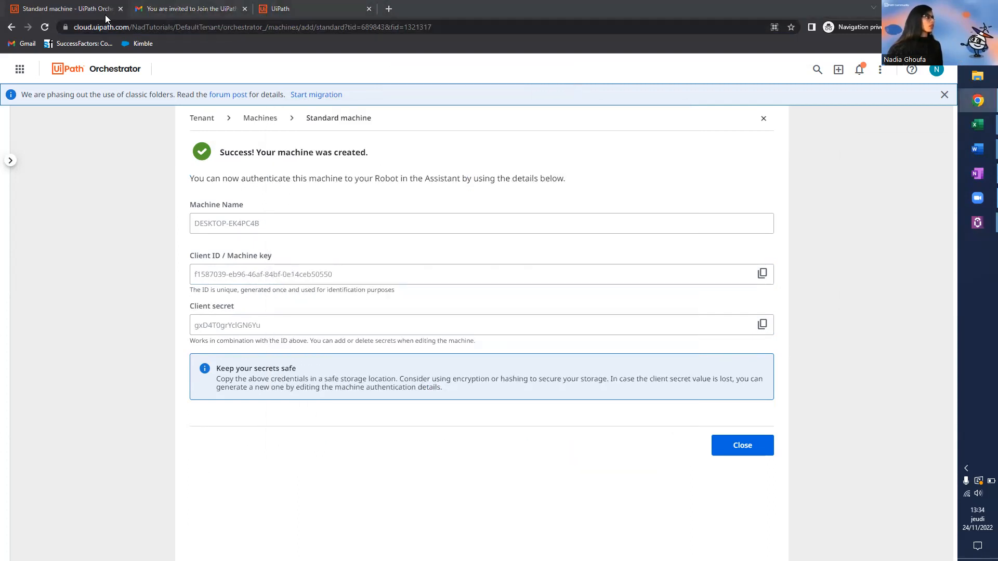
pyautogui.click(233, 29)
pyautogui.click(233, 29)
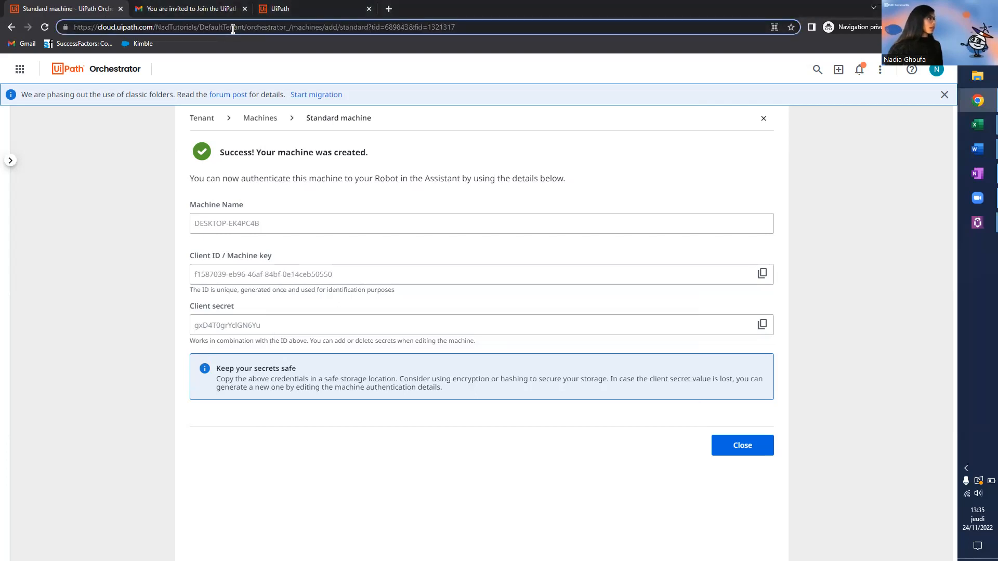
pyautogui.moveTo(291, 27); pyautogui.dragTo(54, 18)
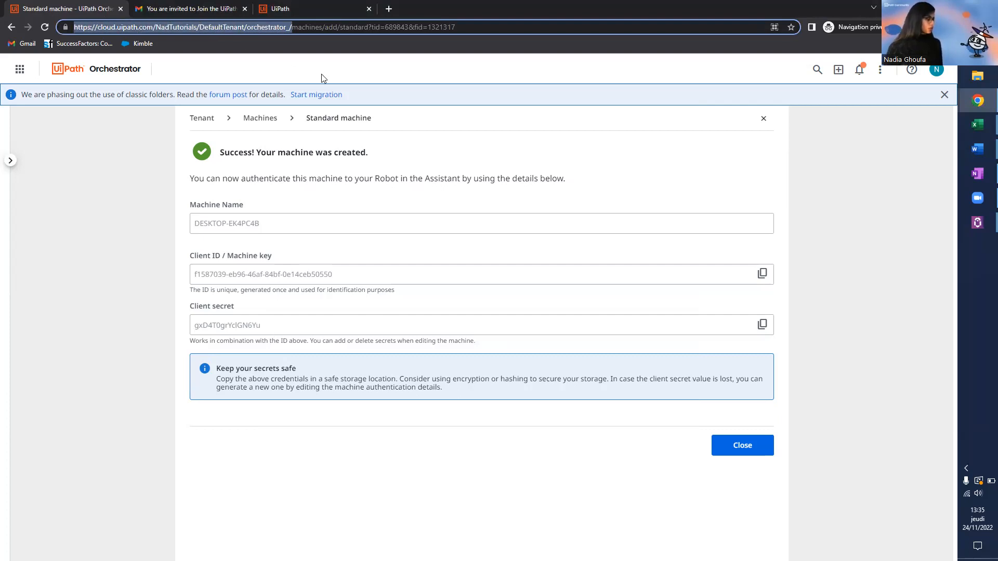
pyautogui.click(598, 3)
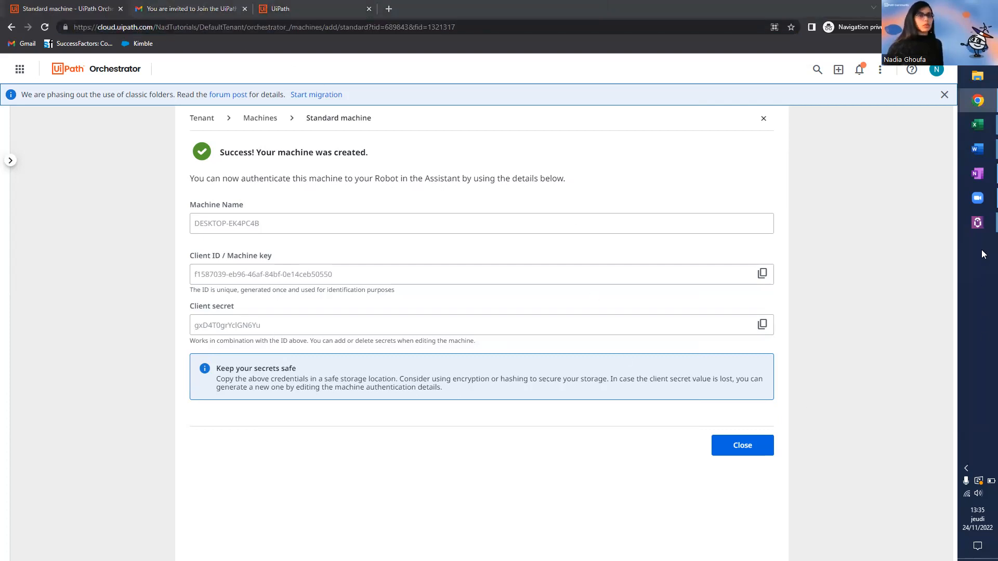
pyautogui.moveTo(977, 222)
pyautogui.click(904, 268)
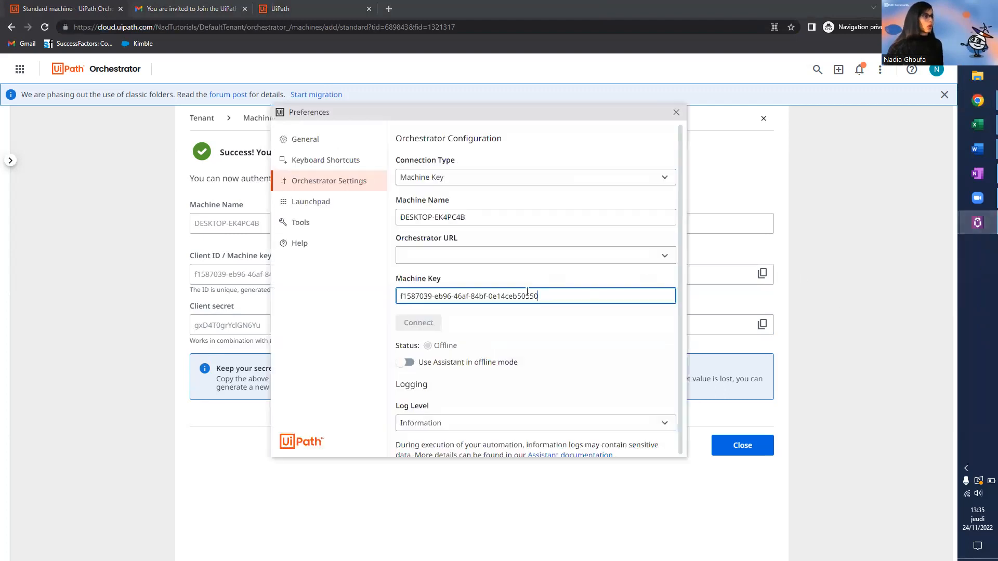
pyautogui.click(468, 251)
pyautogui.hotkey('ctrl', 'v')
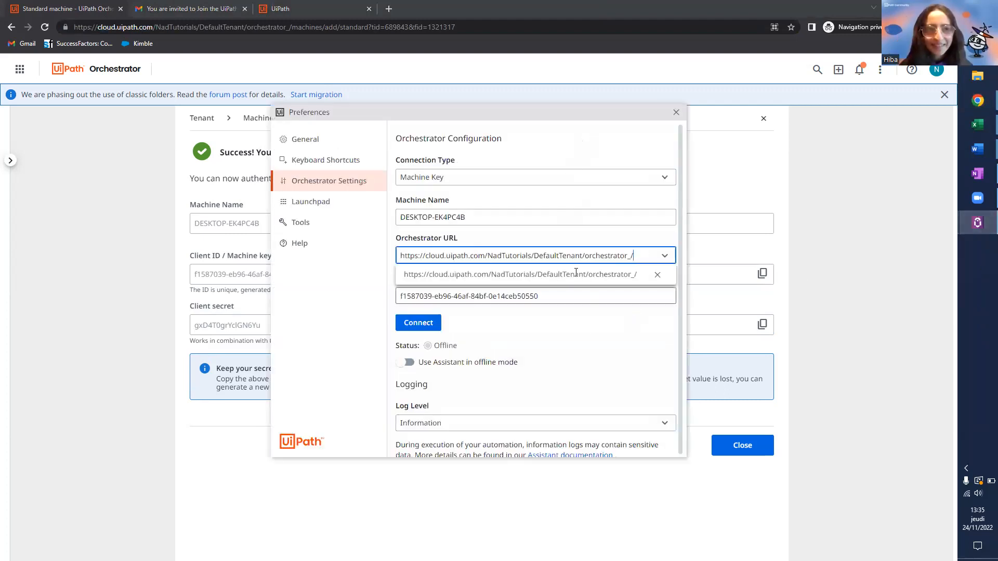
pyautogui.click(592, 330)
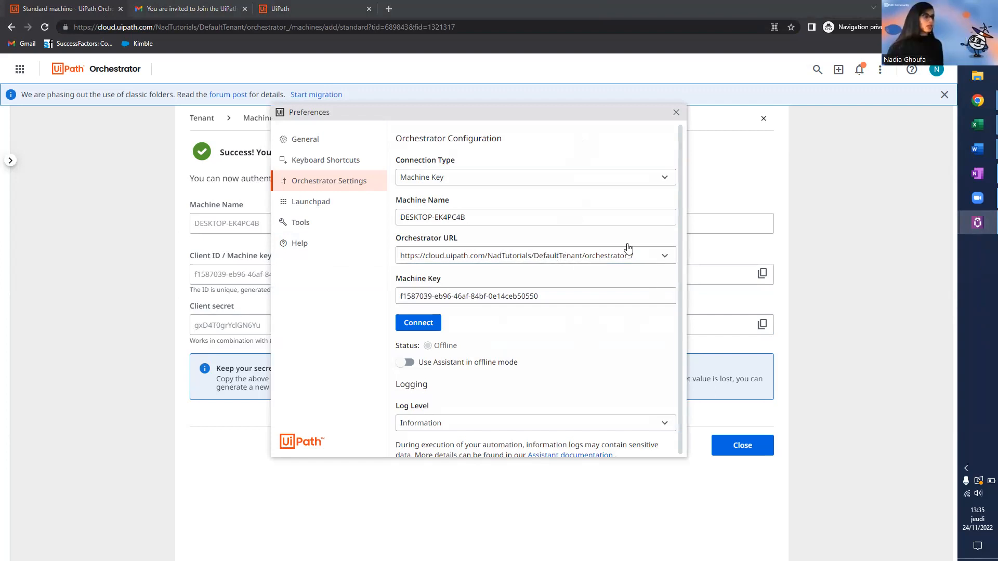
pyautogui.click(419, 327)
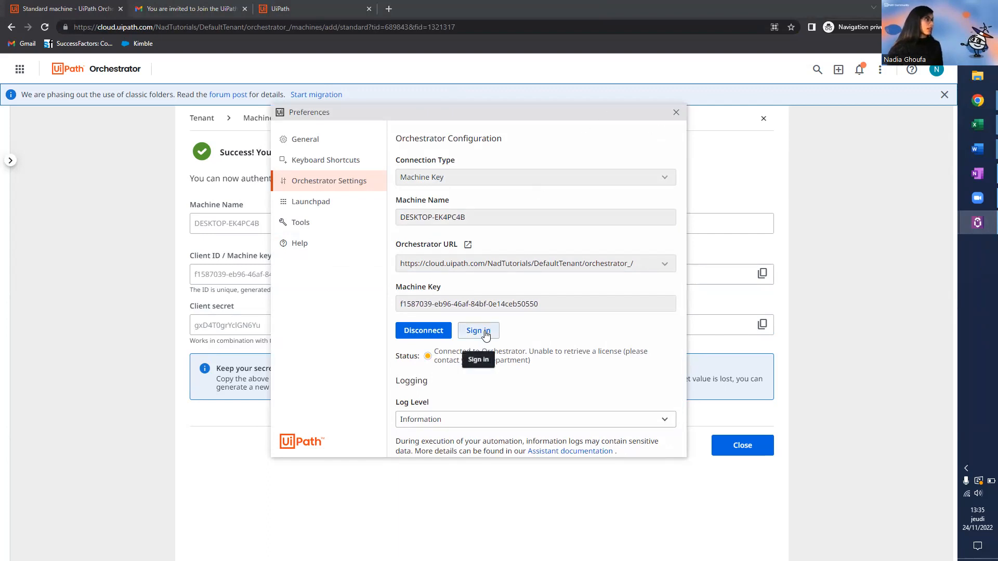
pyautogui.click(676, 112)
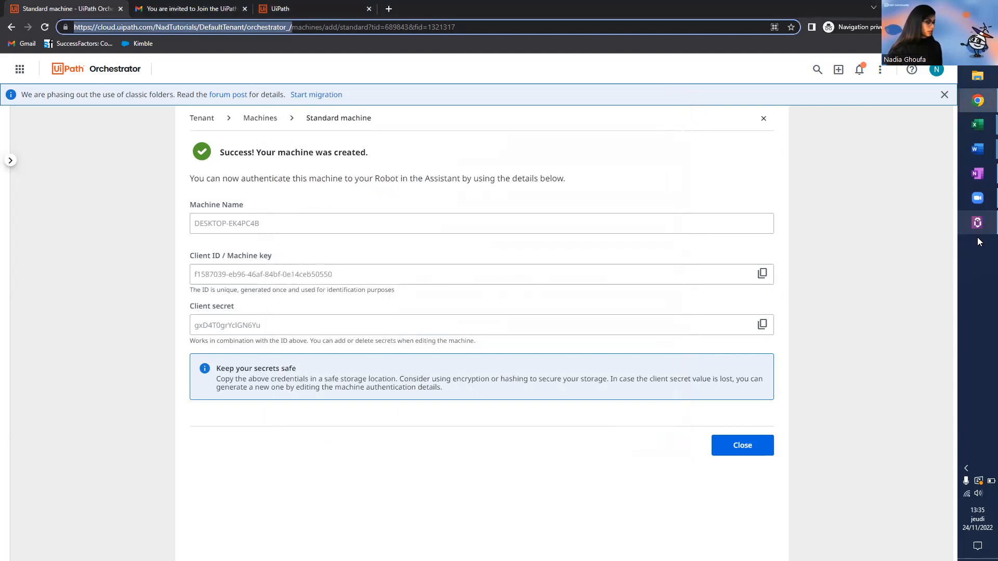
# Sign in to UiPath Assistant, allow the browser to open UiPath, and return to Orchestrator.
pyautogui.click(620, 101)
pyautogui.click(638, 161)
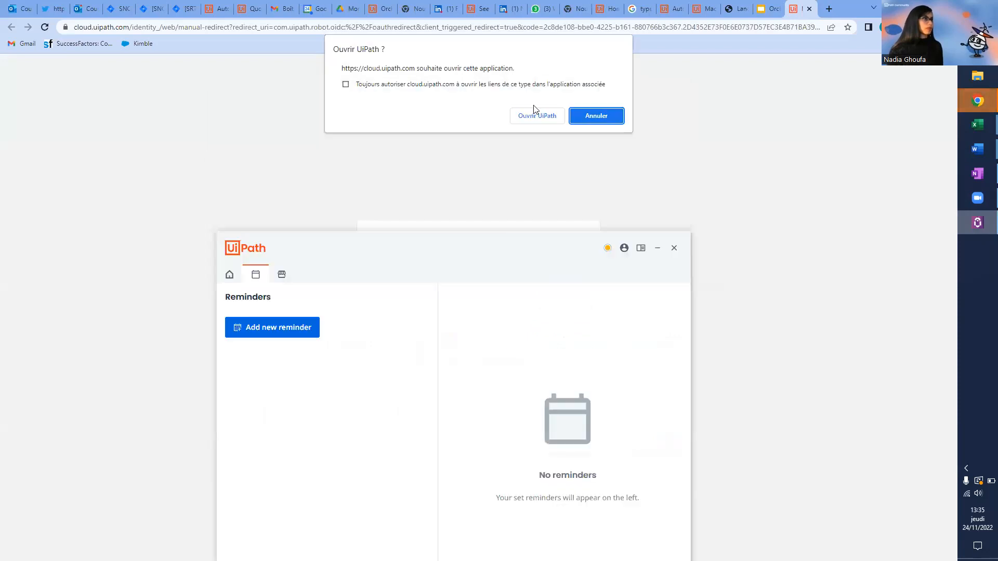
pyautogui.click(535, 116)
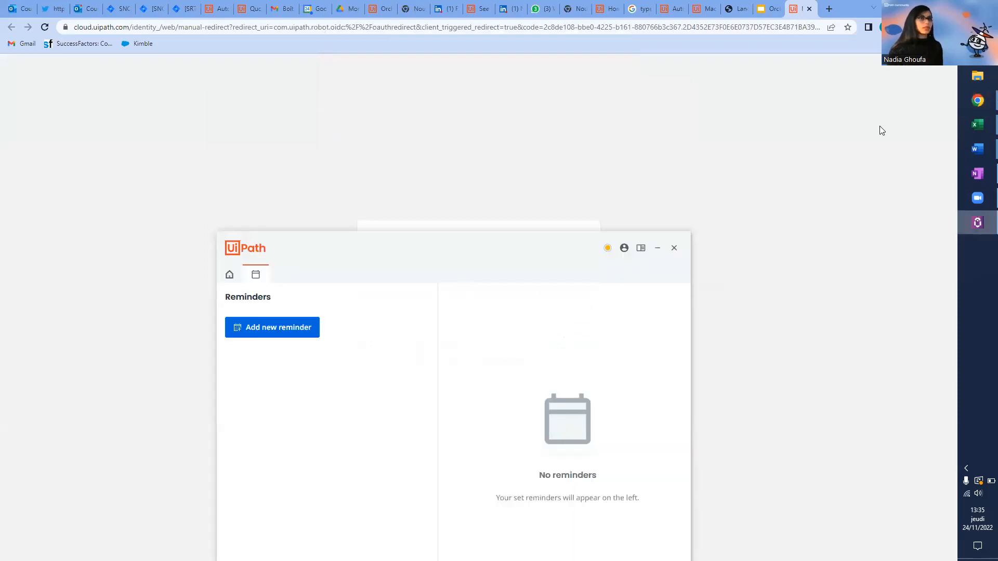
pyautogui.click(920, 166)
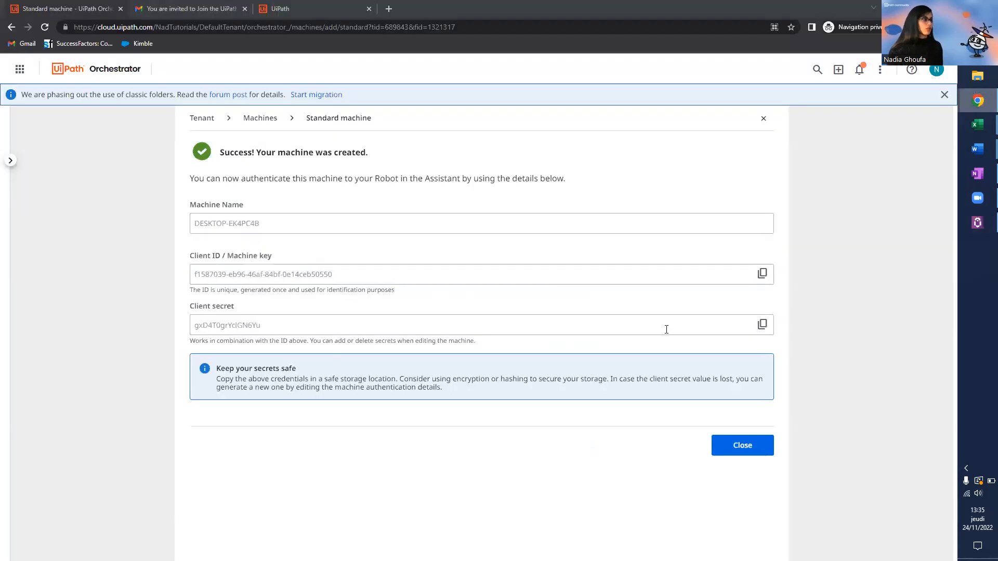
# Check the signed-in account and the Orchestrator connection status in UiPath Assistant.
pyautogui.click(979, 224)
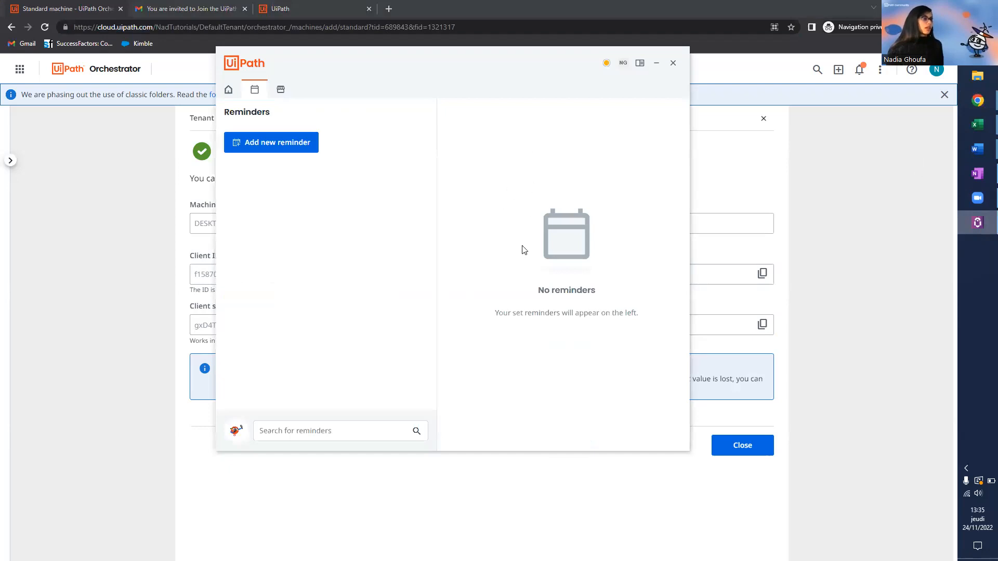
pyautogui.click(981, 229)
pyautogui.click(974, 231)
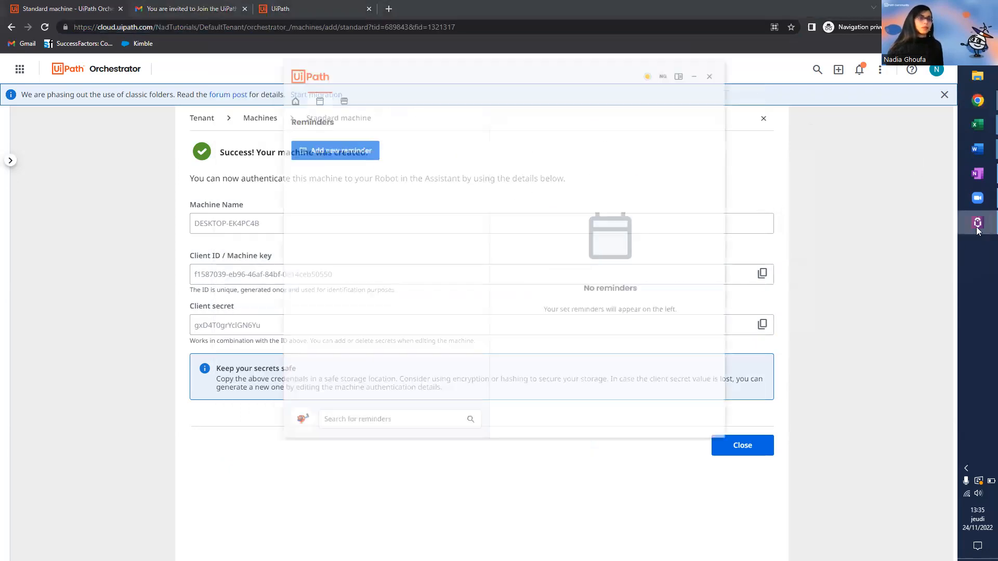
pyautogui.click(624, 66)
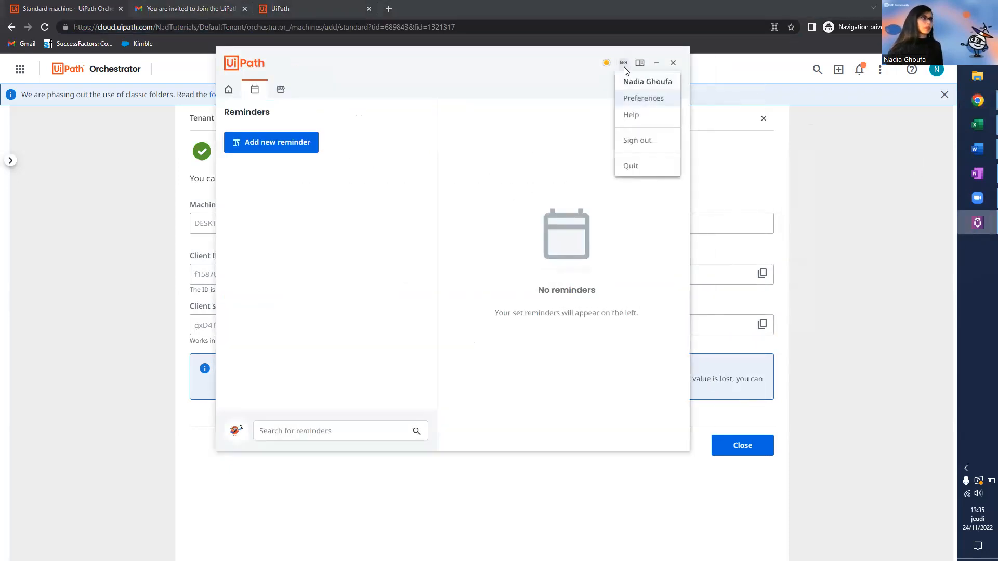
pyautogui.click(624, 64)
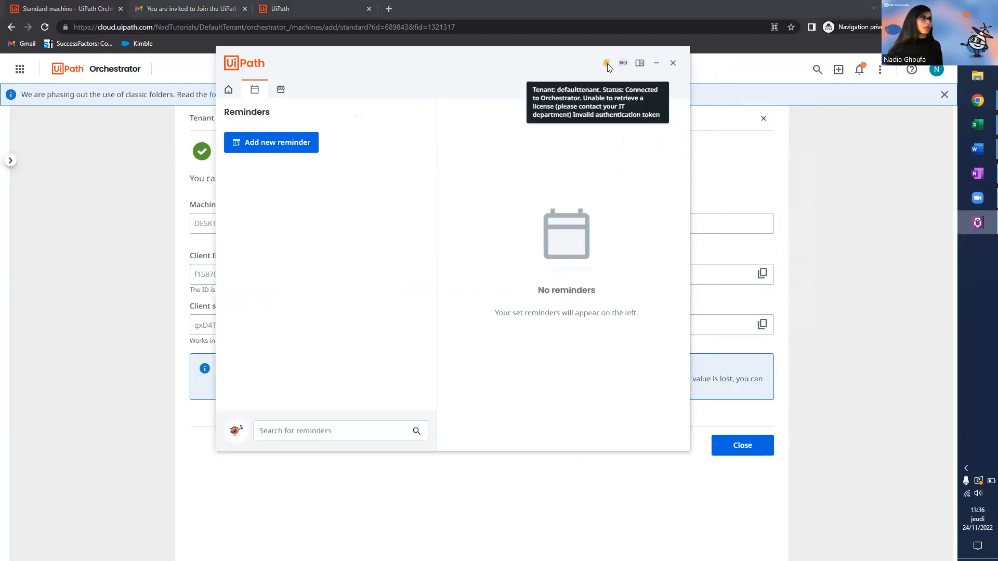
# Sign out of UiPath Assistant and sign back in, allowing the browser to open UiPath.
pyautogui.click(624, 63)
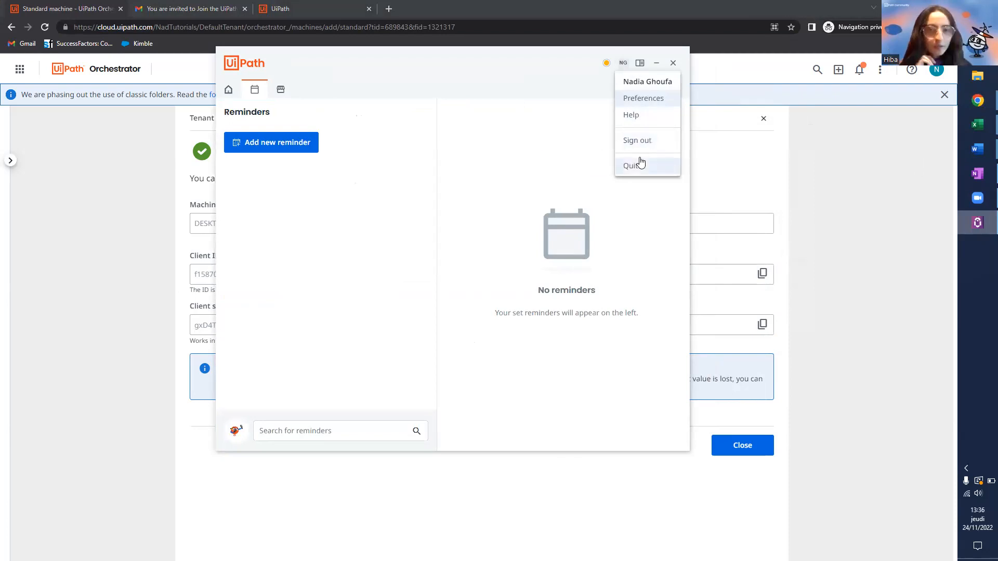
pyautogui.click(654, 144)
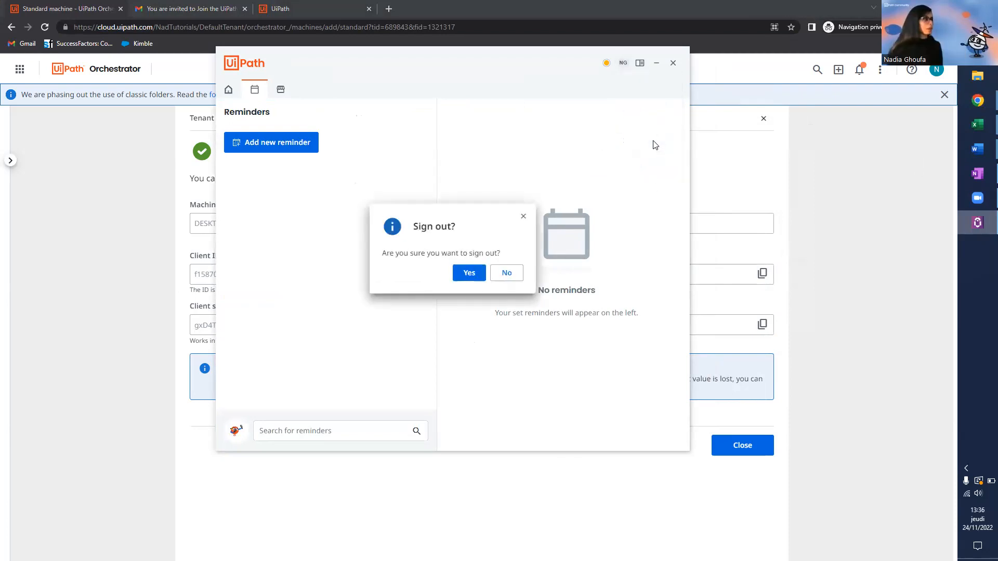
pyautogui.click(466, 278)
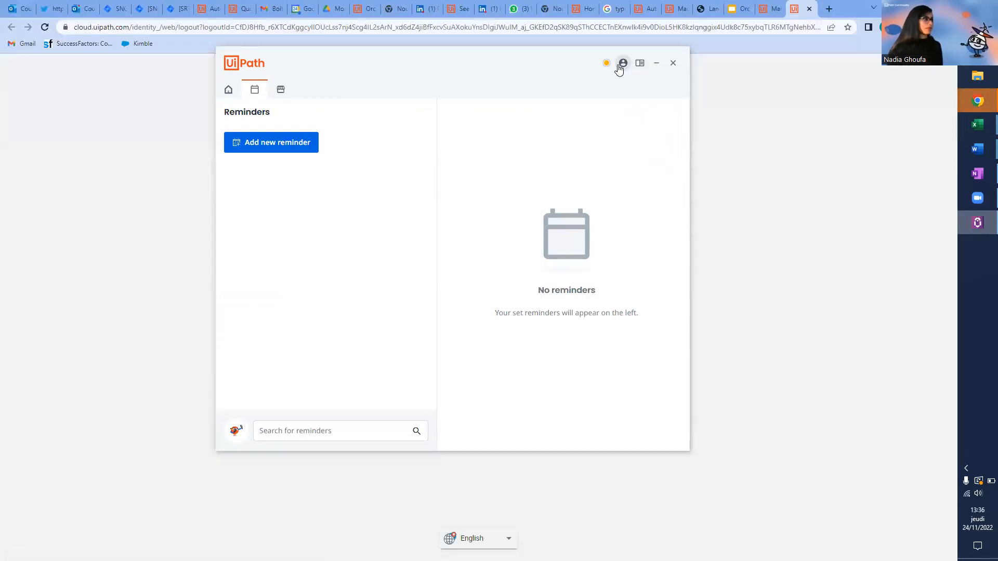
pyautogui.click(623, 63)
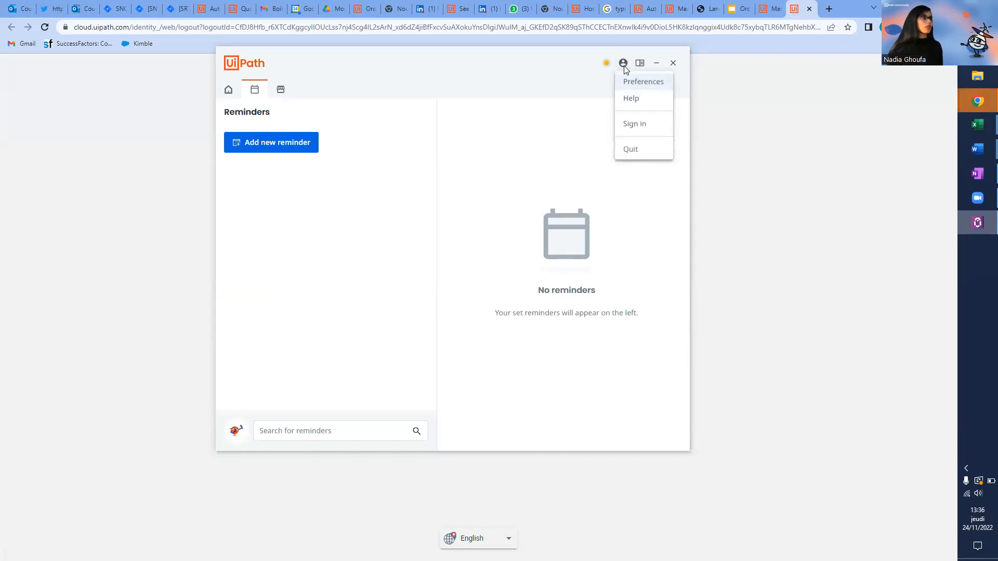
pyautogui.click(643, 124)
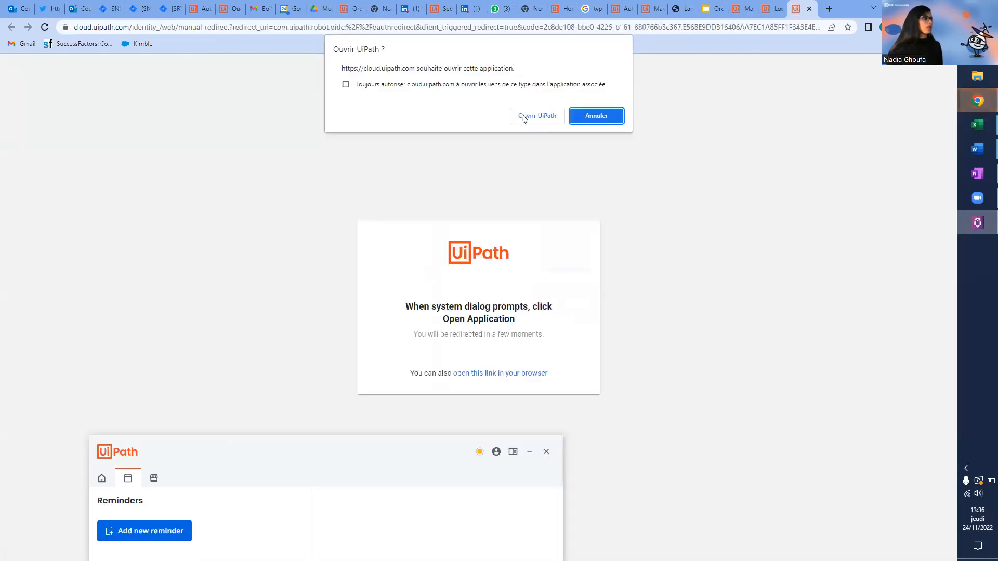
pyautogui.click(525, 115)
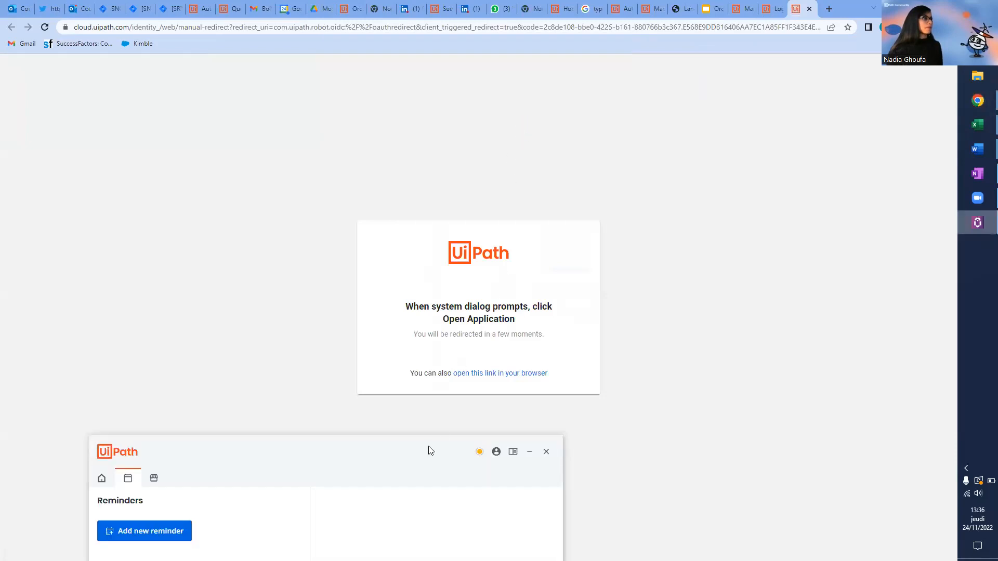
# Recheck the account menu and connection status following the new sign-in, and return to the browser.
pyautogui.click(531, 153)
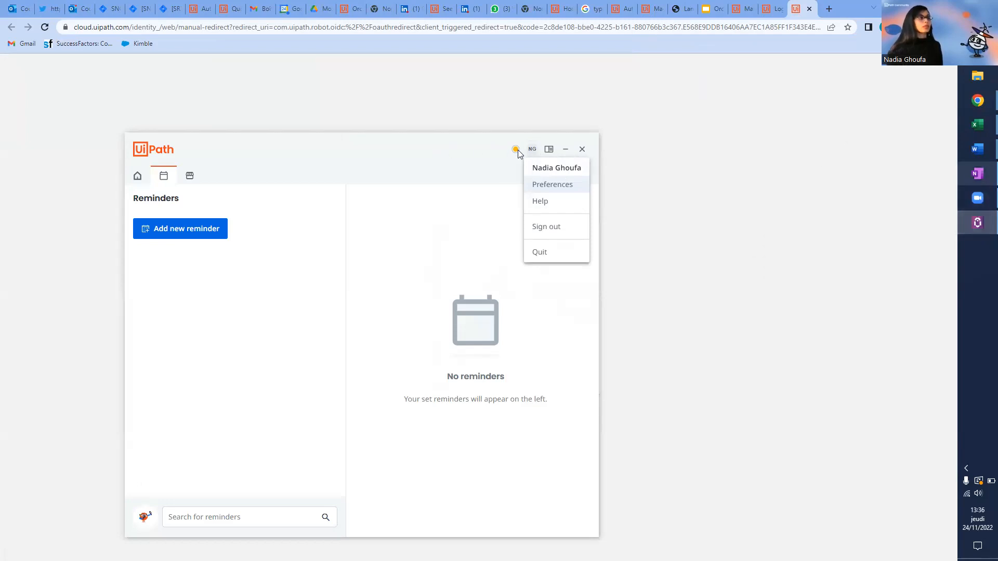
pyautogui.click(661, 105)
pyautogui.moveTo(402, 211); pyautogui.dragTo(478, 360)
pyautogui.click(382, 259)
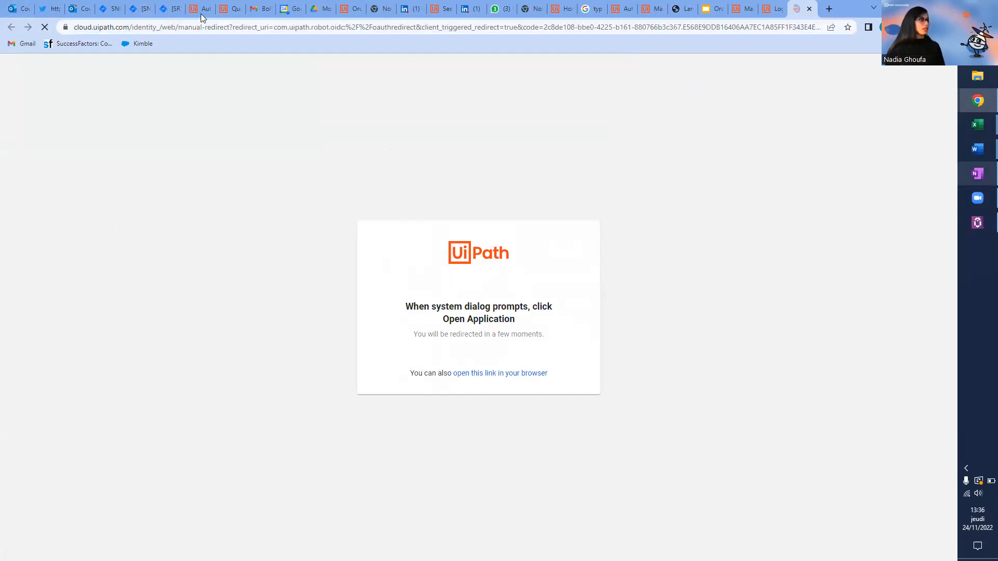
# Close the leftover UiPath sign-in and logout pages and open cloud.uipath.com in a new tab.
pyautogui.click(811, 10)
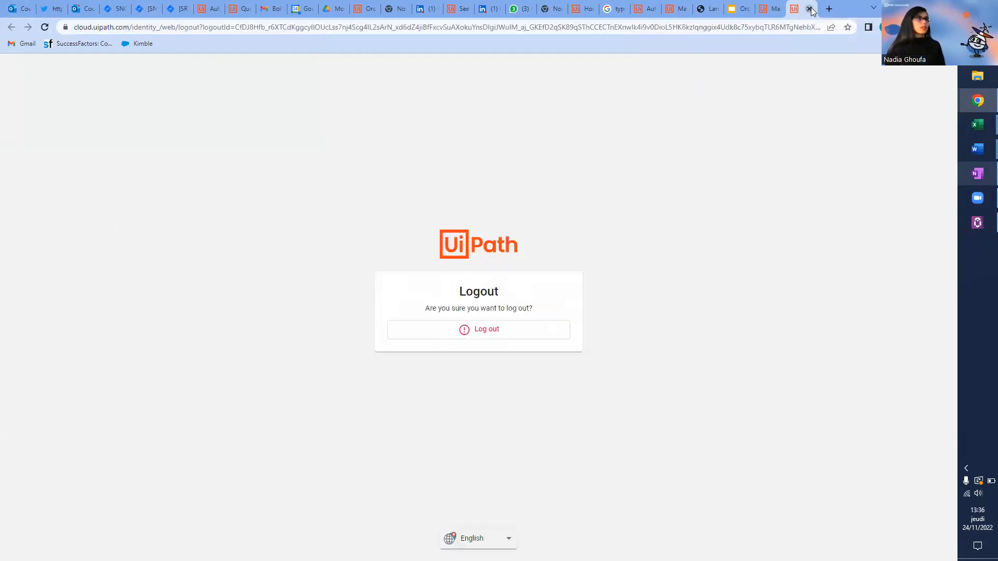
pyautogui.click(814, 10)
pyautogui.click(829, 10)
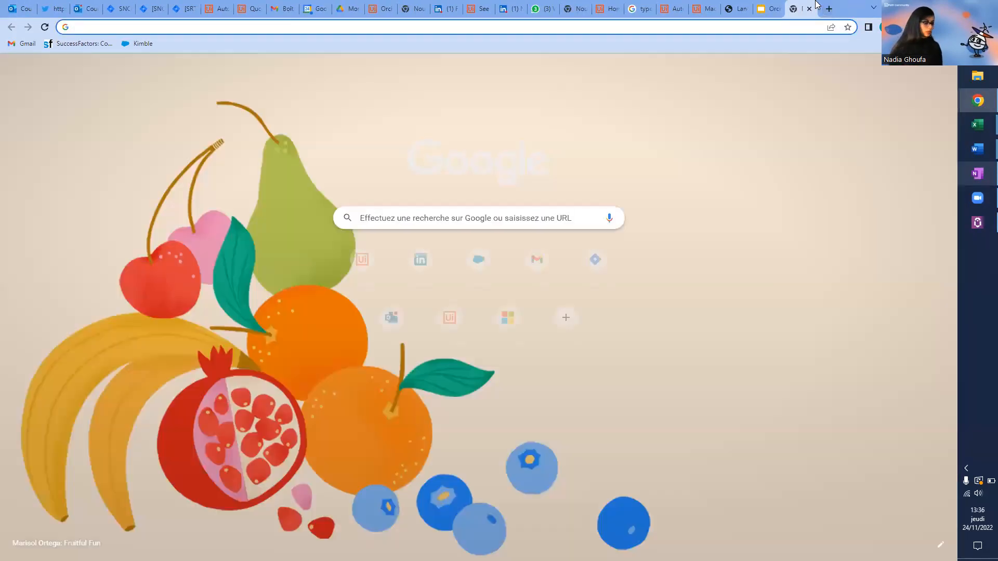
pyautogui.write('clouf')
pyautogui.press('Return')
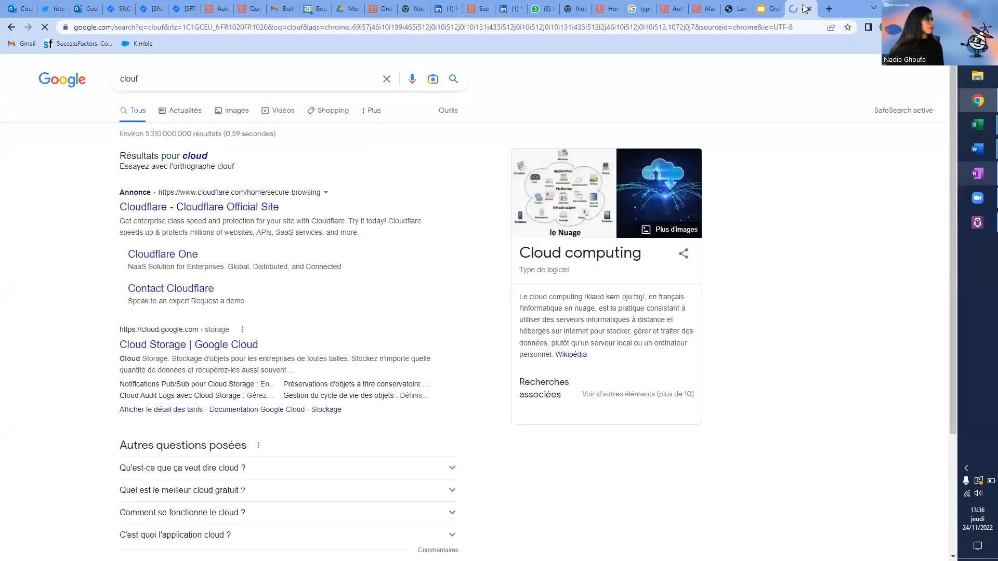
pyautogui.click(161, 27)
pyautogui.write('cloud')
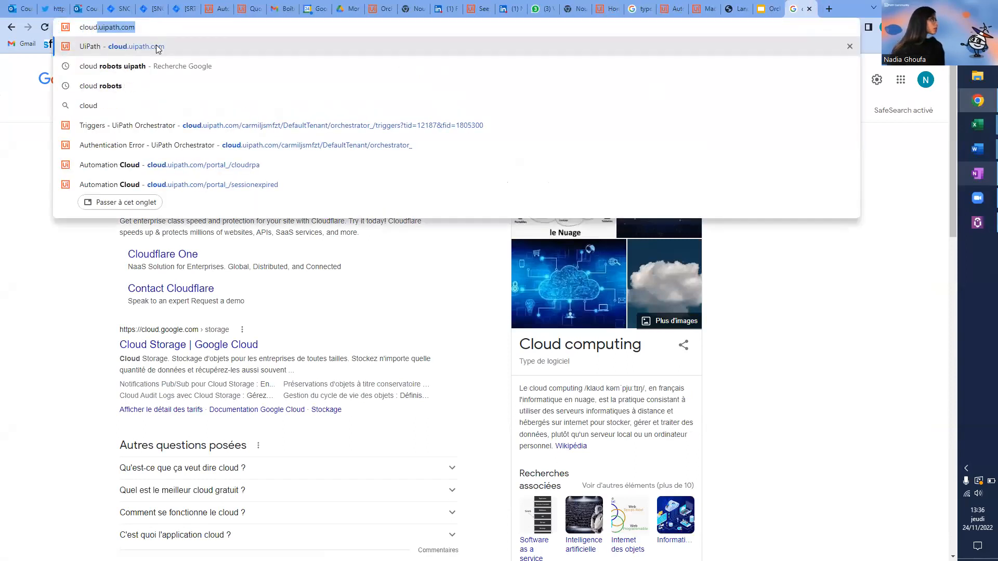
pyautogui.click(156, 46)
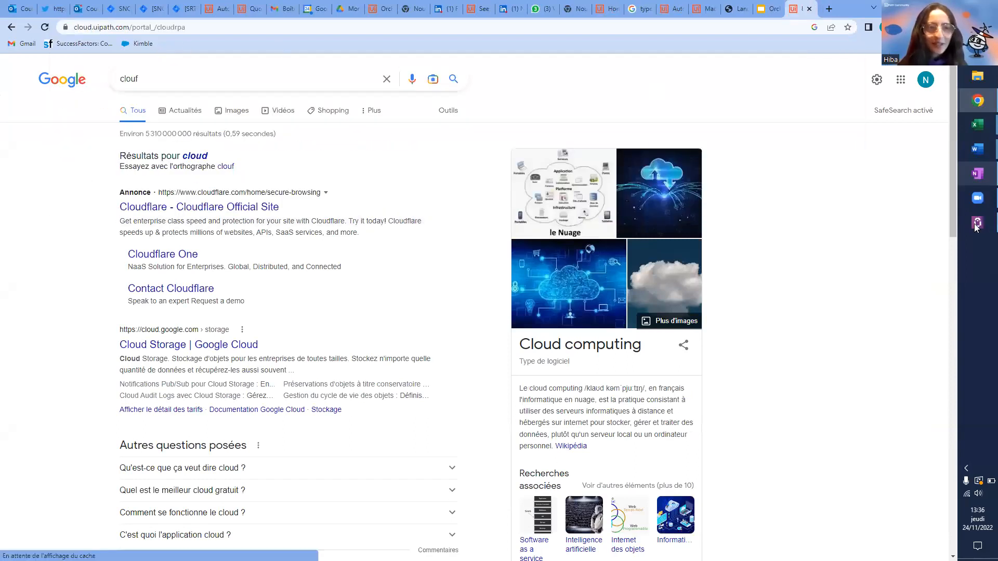
# Move the Automation Cloud page into its own maximised browser window, and return to the window with the Orchestrator machines list.
pyautogui.moveTo(980, 227)
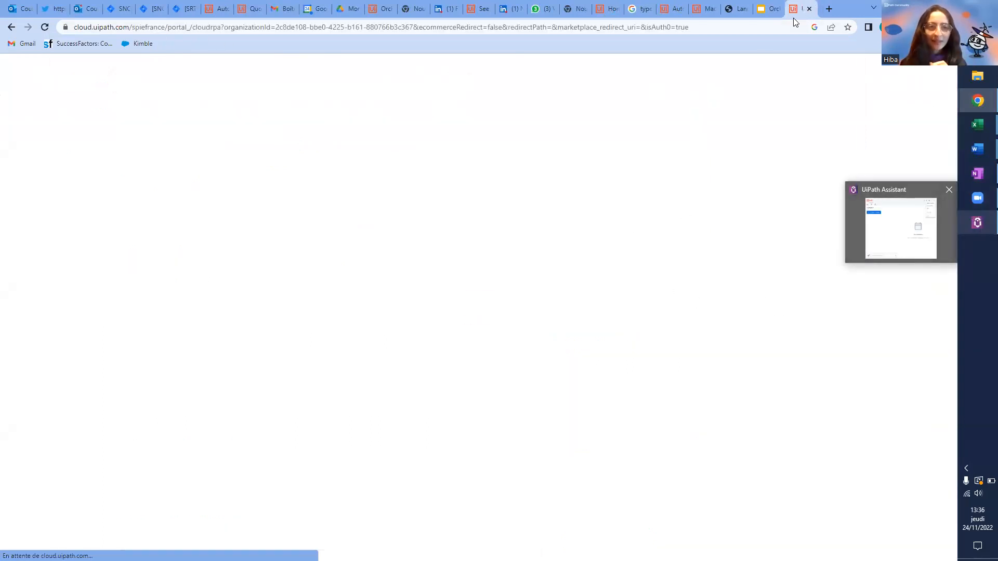
pyautogui.moveTo(796, 9); pyautogui.dragTo(771, 109)
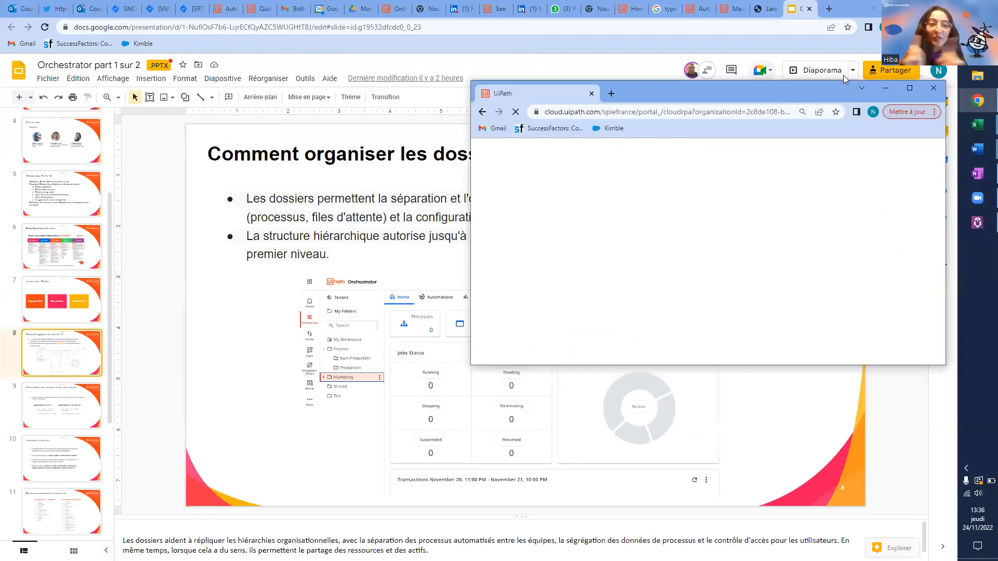
pyautogui.click(910, 89)
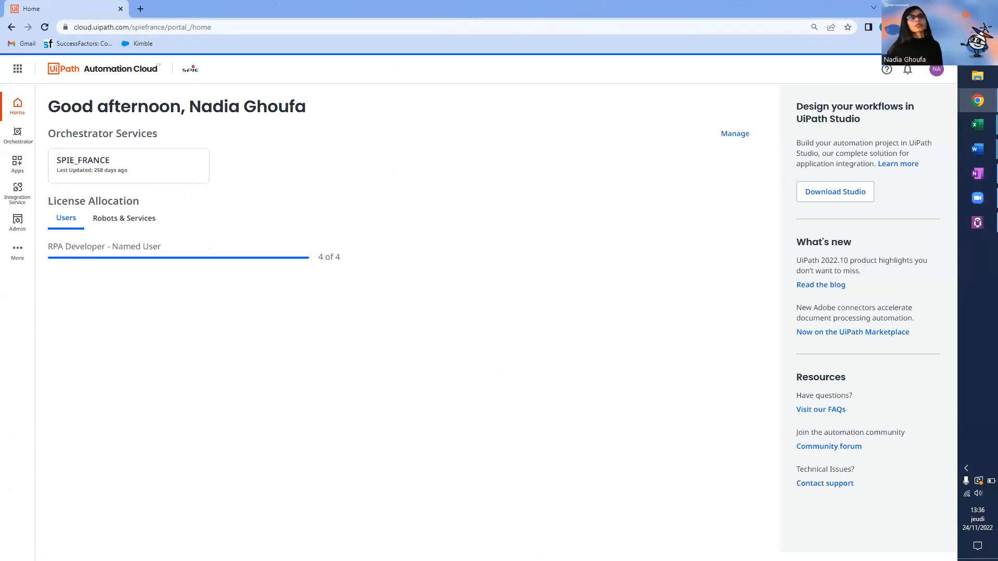
pyautogui.click(983, 106)
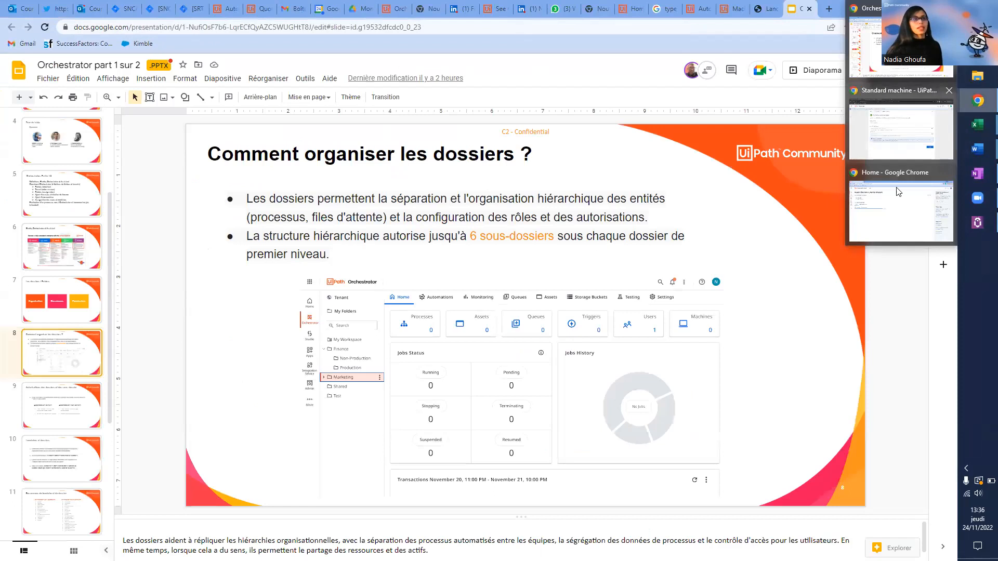
pyautogui.click(893, 137)
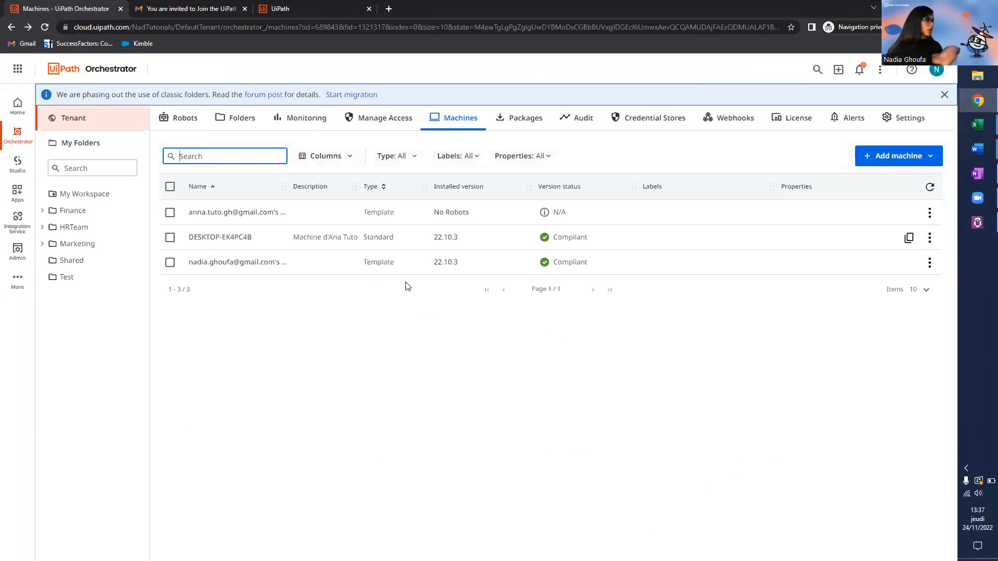
# Check the Orchestrator connection status and the account menu in UiPath Assistant, and minimise it to return to the machines list.
pyautogui.click(976, 224)
pyautogui.click(475, 216)
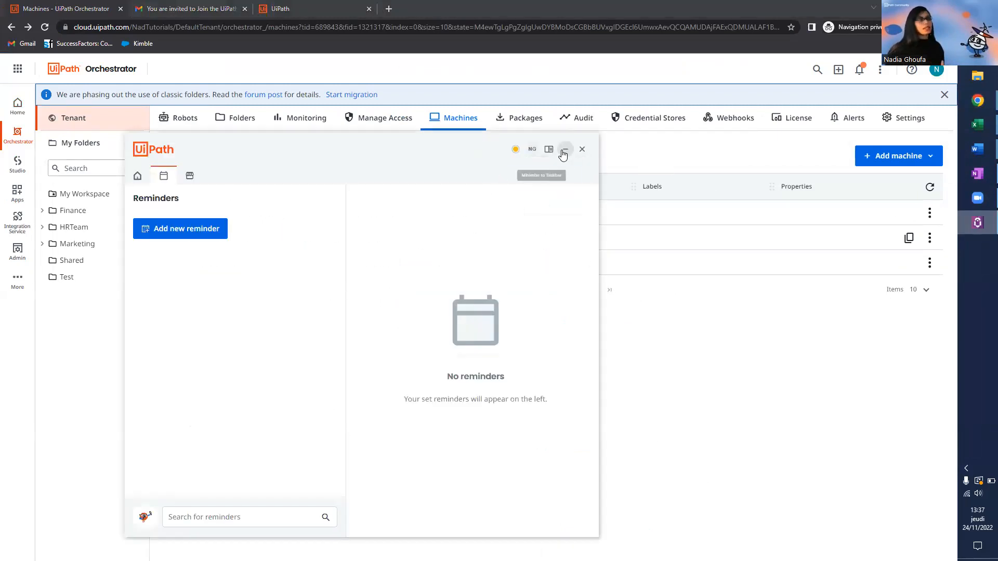
pyautogui.moveTo(517, 152)
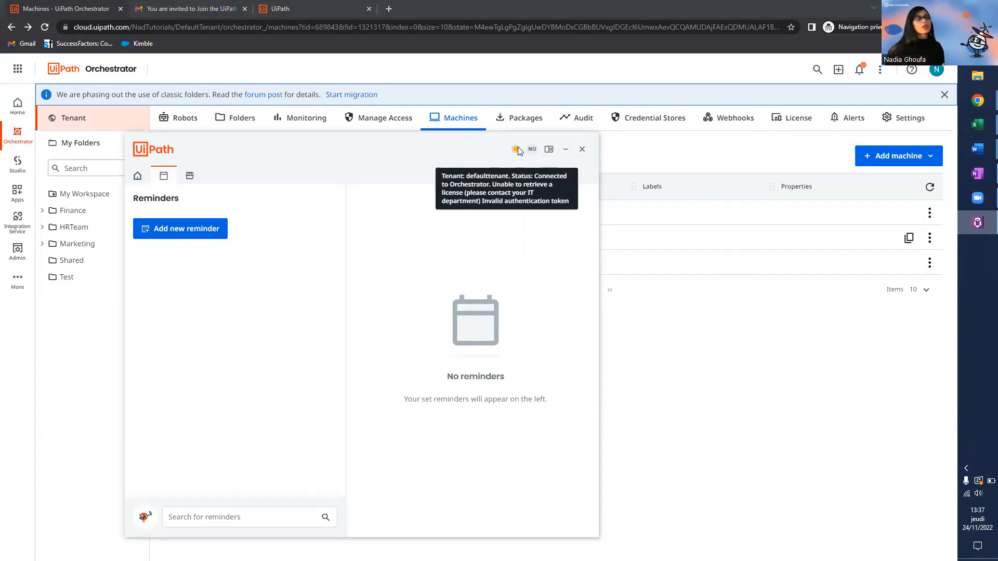
pyautogui.click(534, 152)
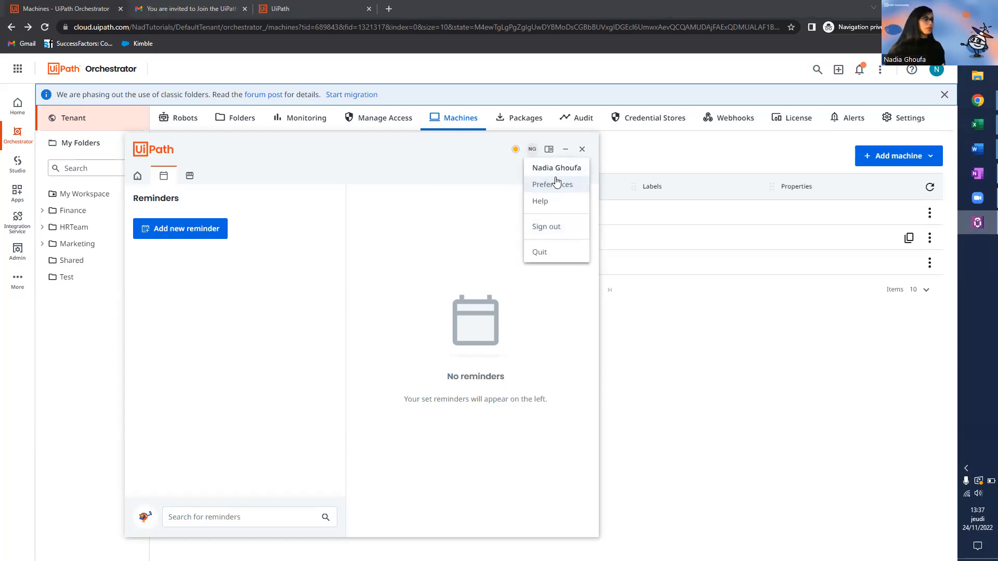
pyautogui.click(410, 241)
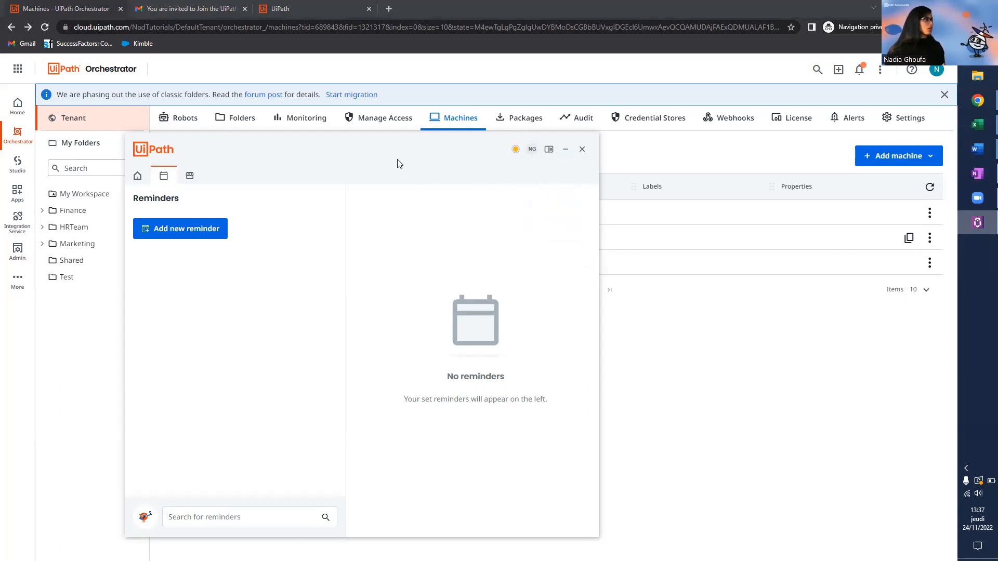
pyautogui.moveTo(396, 157); pyautogui.dragTo(606, 313)
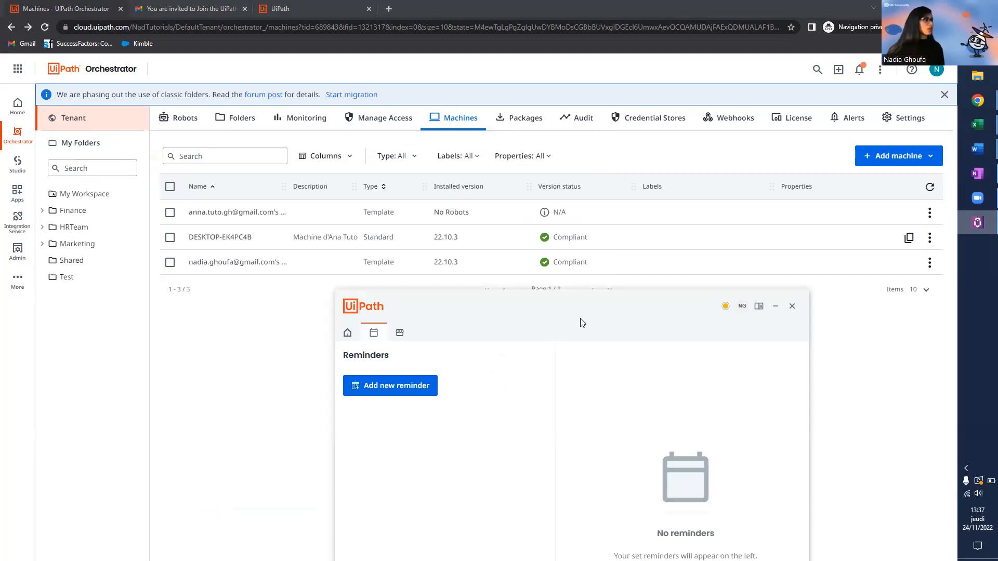
pyautogui.moveTo(583, 323); pyautogui.dragTo(448, 152)
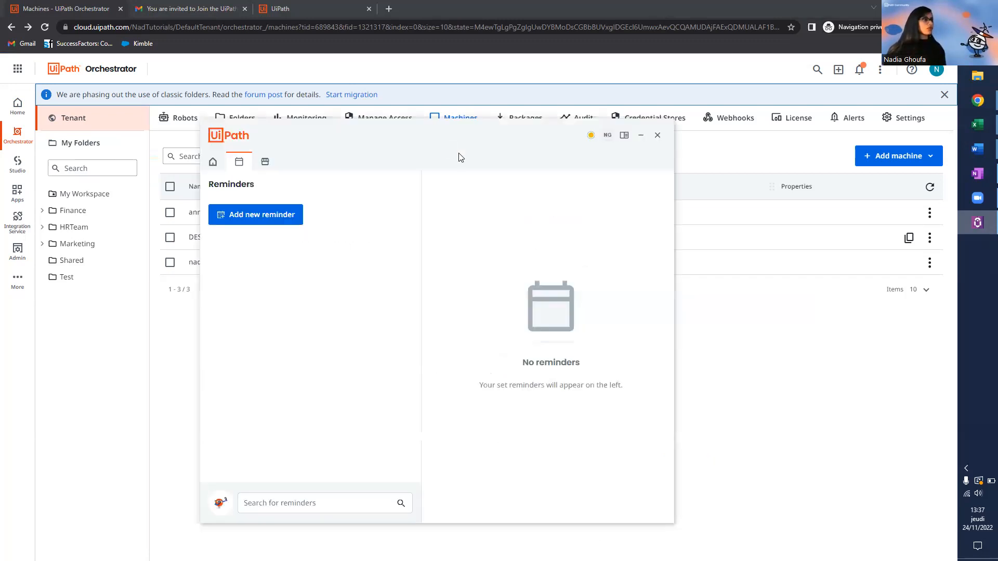
pyautogui.click(641, 135)
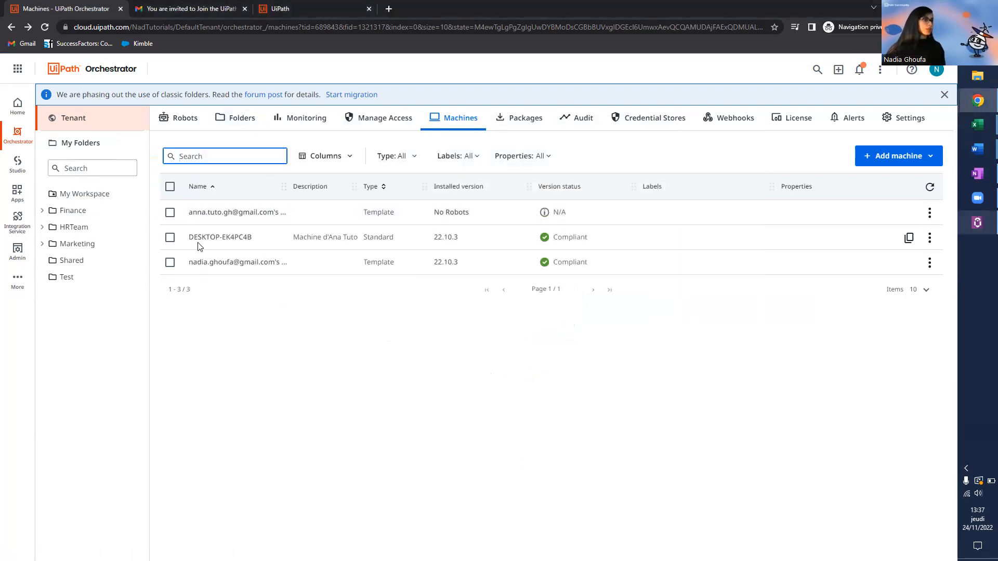
# Widen the Description column of the tenant's machines list, and open HRTeam's DEV subfolder in the folder management page.
pyautogui.moveTo(359, 186)
pyautogui.mouseDown()
pyautogui.moveTo(422, 191)
pyautogui.moveTo(360, 187)
pyautogui.mouseUp()
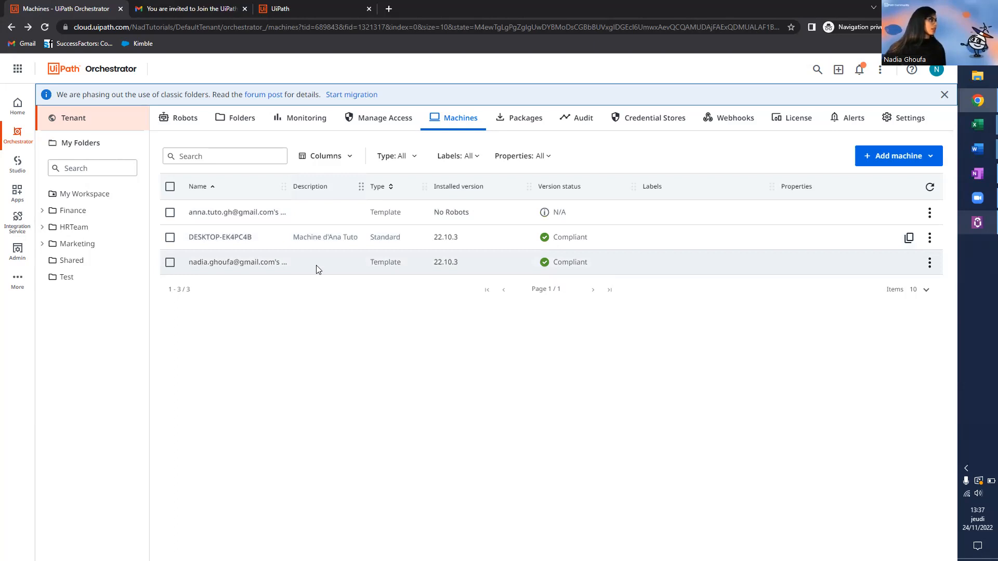
pyautogui.click(43, 227)
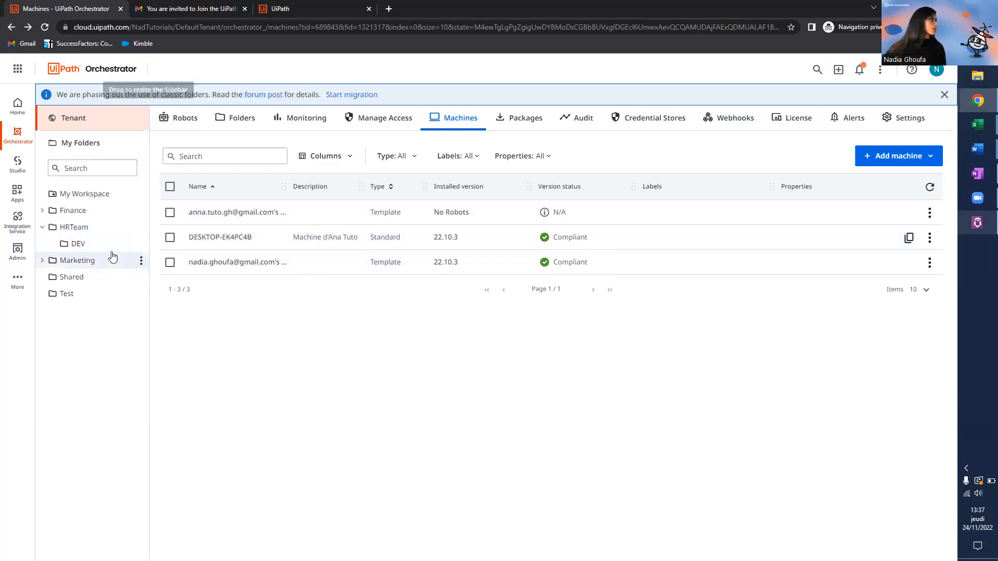
pyautogui.click(242, 124)
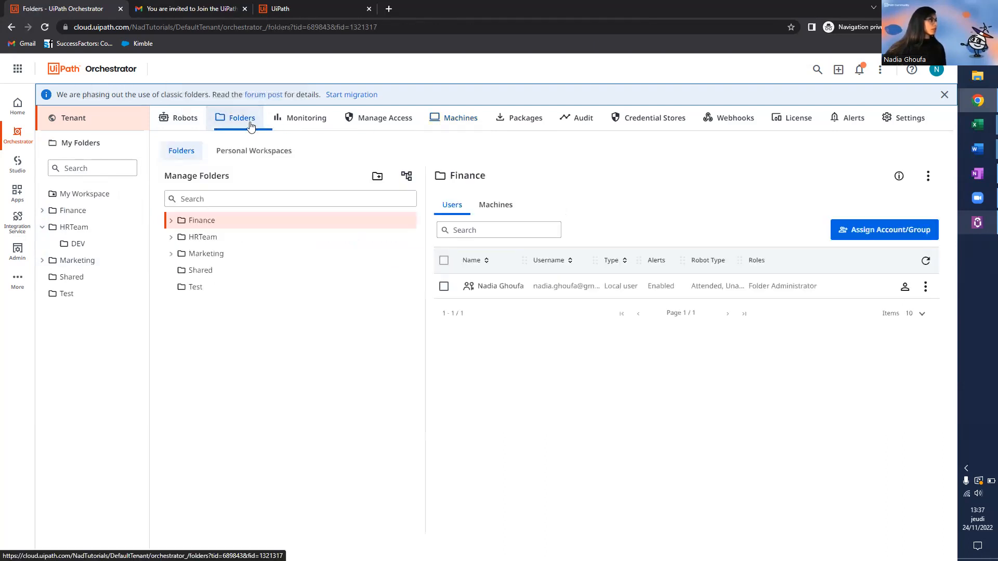
pyautogui.click(171, 236)
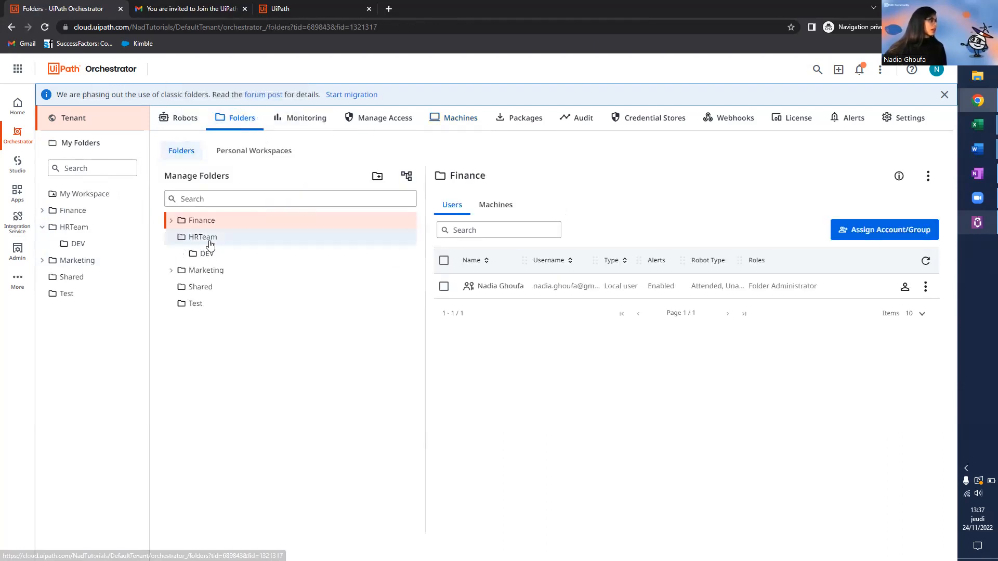
pyautogui.click(211, 255)
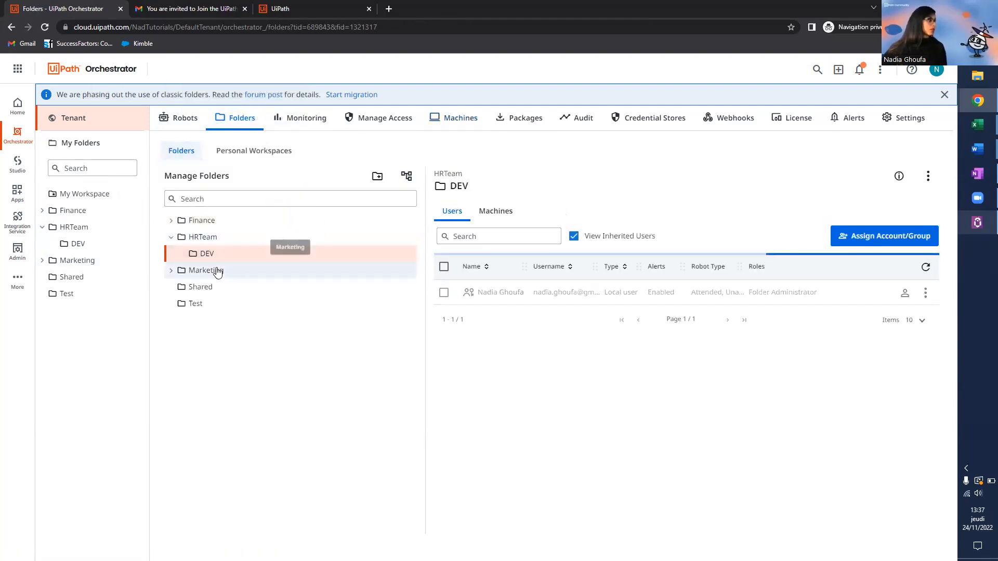
pyautogui.click(219, 239)
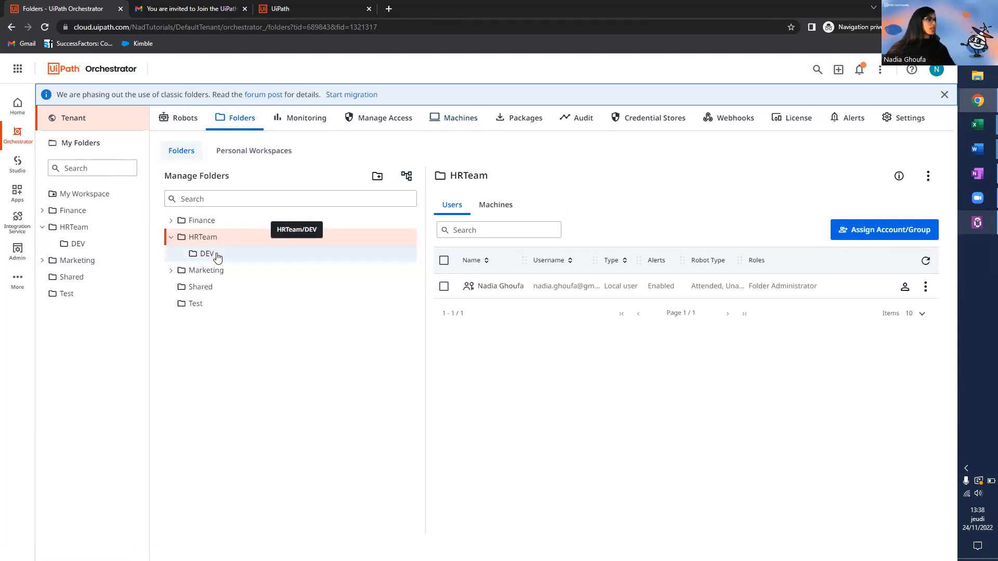
pyautogui.click(219, 257)
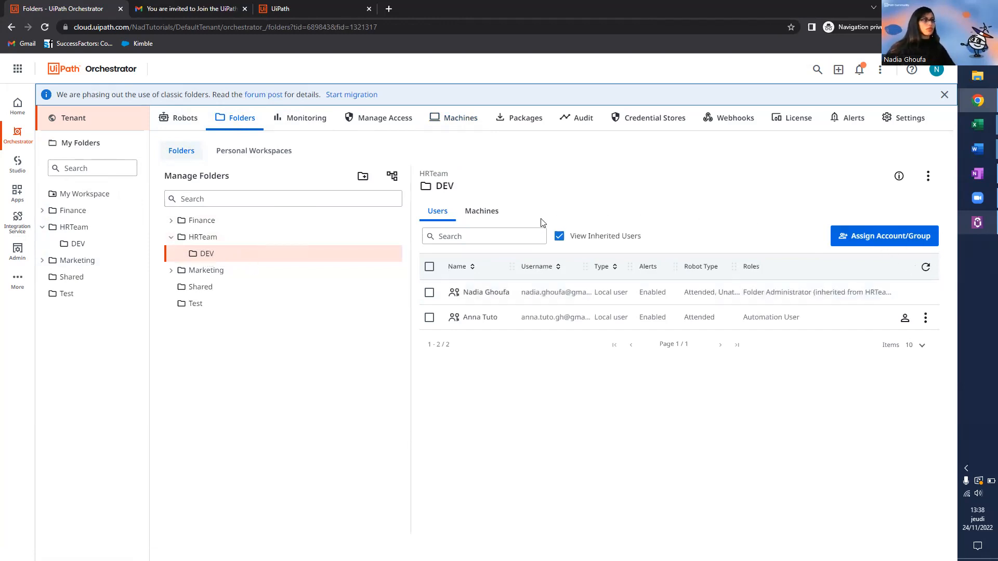
# Assign the standard machine DESKTOP-EK4PC4B to HRTeam's DEV folder.
pyautogui.click(482, 211)
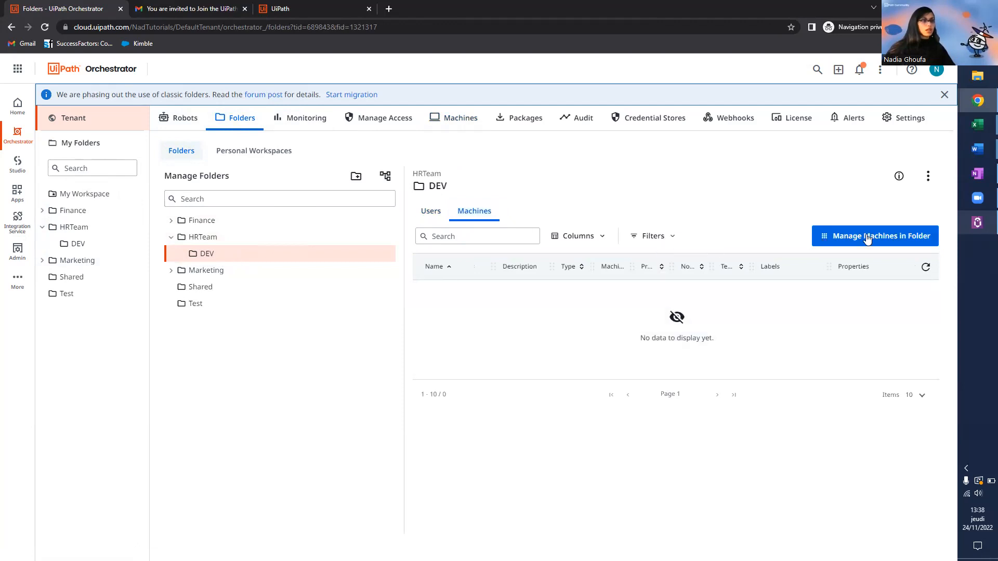
pyautogui.click(867, 237)
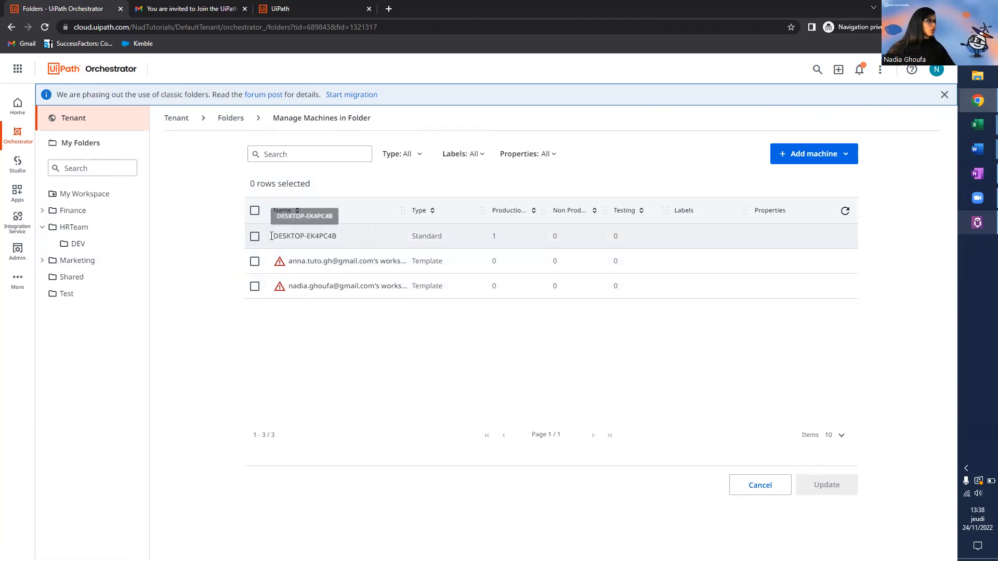
pyautogui.click(255, 236)
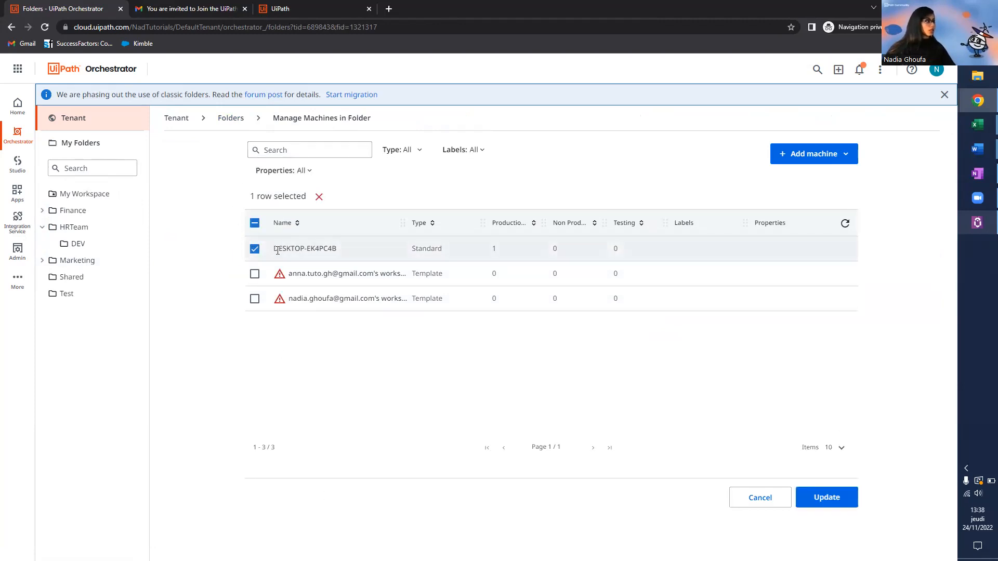
pyautogui.click(835, 500)
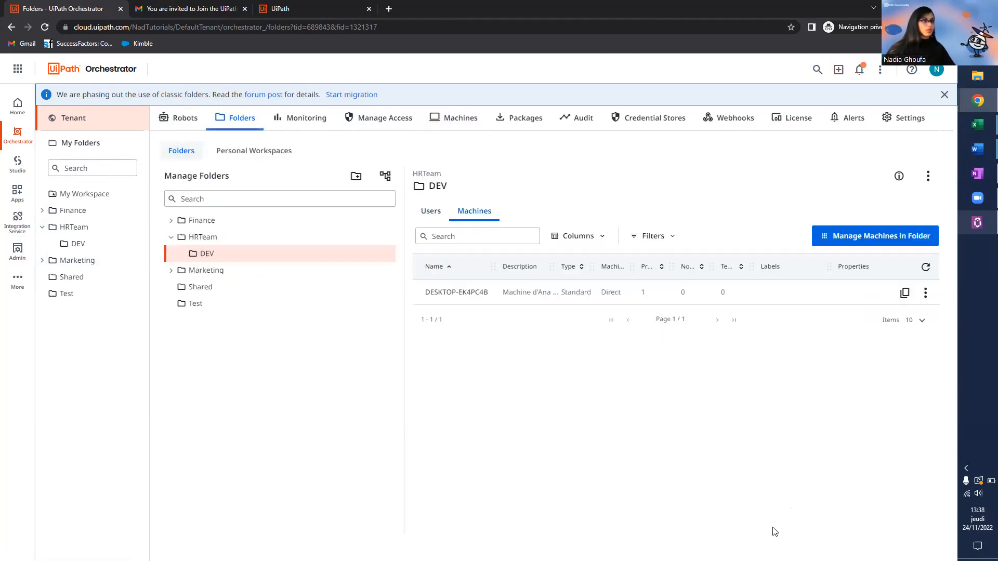
# Widen the Description column of the DEV folder's machines list, and open the HRTeam folder's overview.
pyautogui.moveTo(552, 266); pyautogui.dragTo(598, 268)
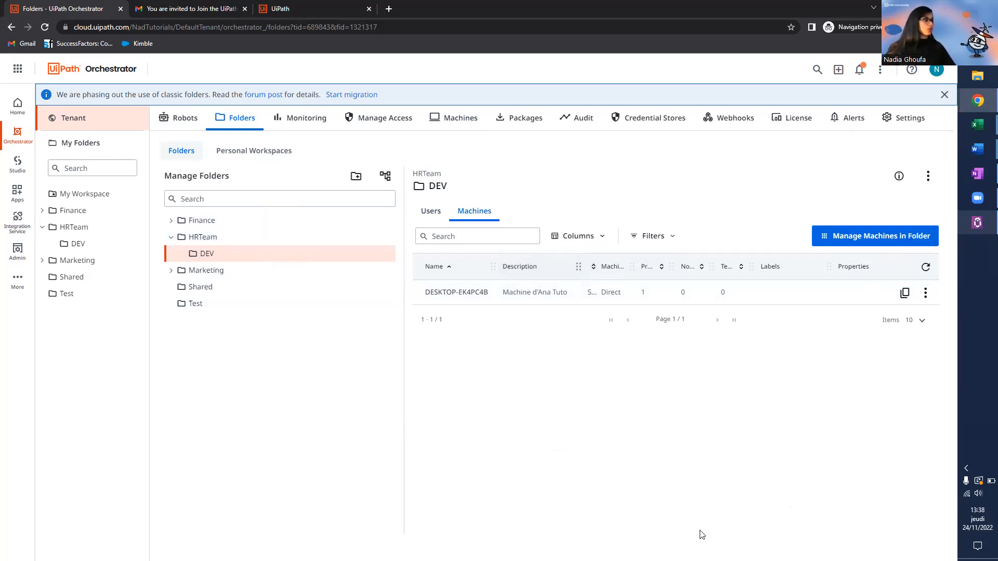
pyautogui.click(99, 227)
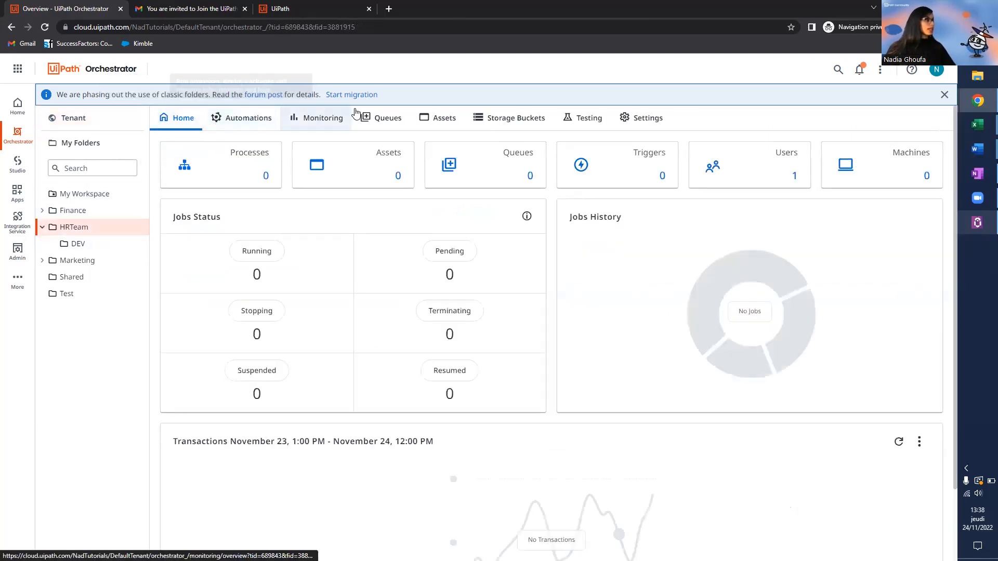
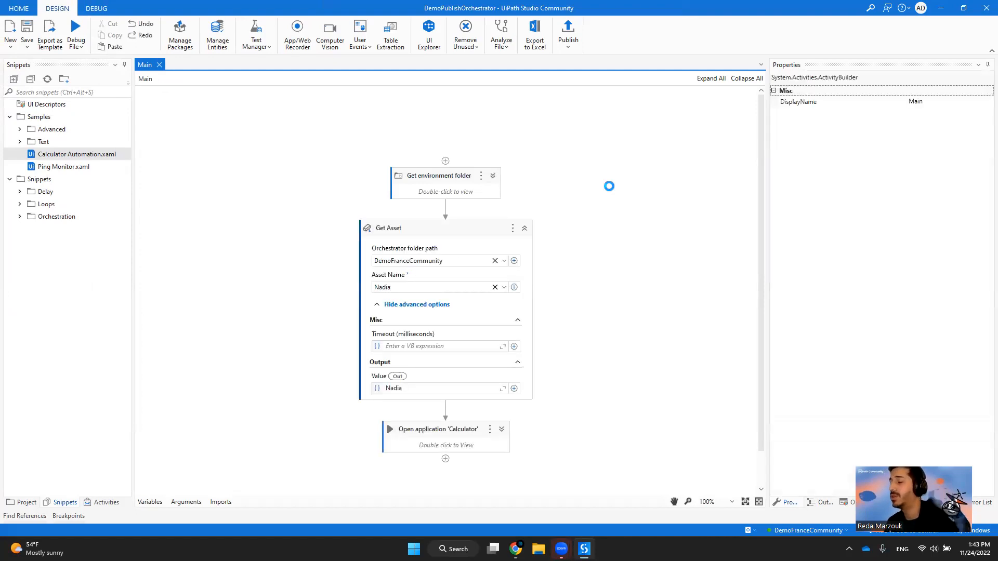
# Collapse the Get Asset activity, and examine the contents of the Open application 'Calculator' activity before collapsing it too.
pyautogui.click(524, 229)
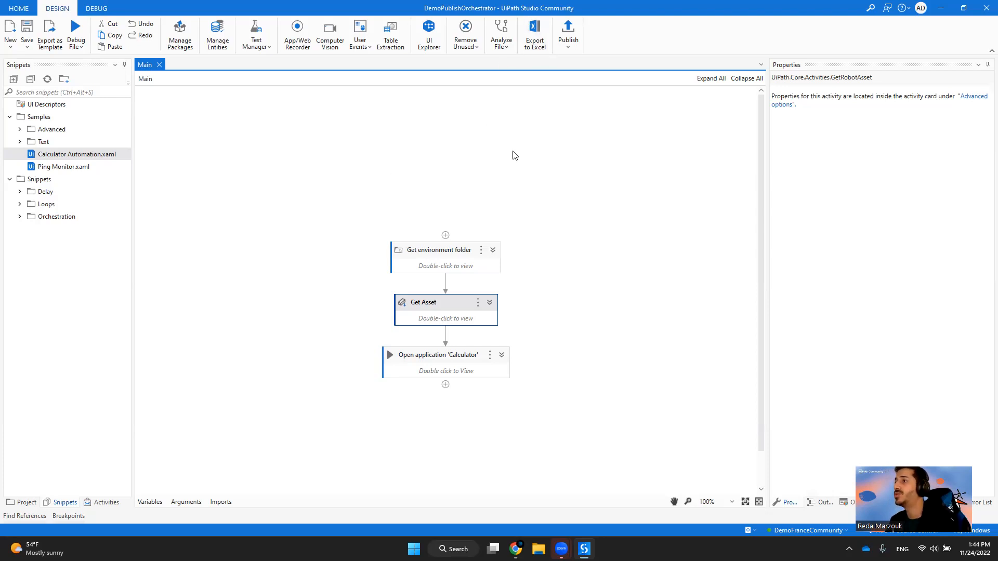
pyautogui.click(499, 357)
pyautogui.click(499, 357)
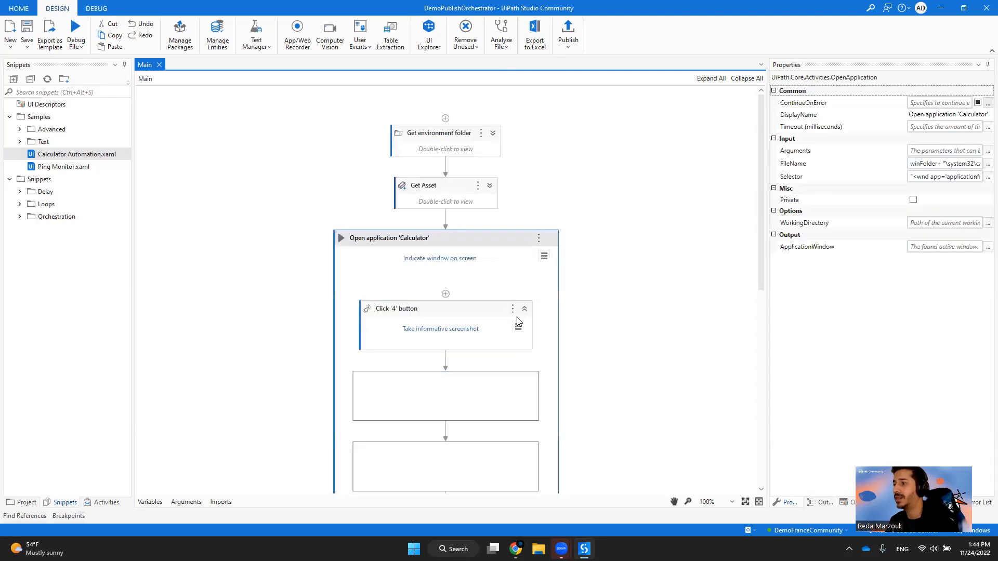
pyautogui.click(550, 239)
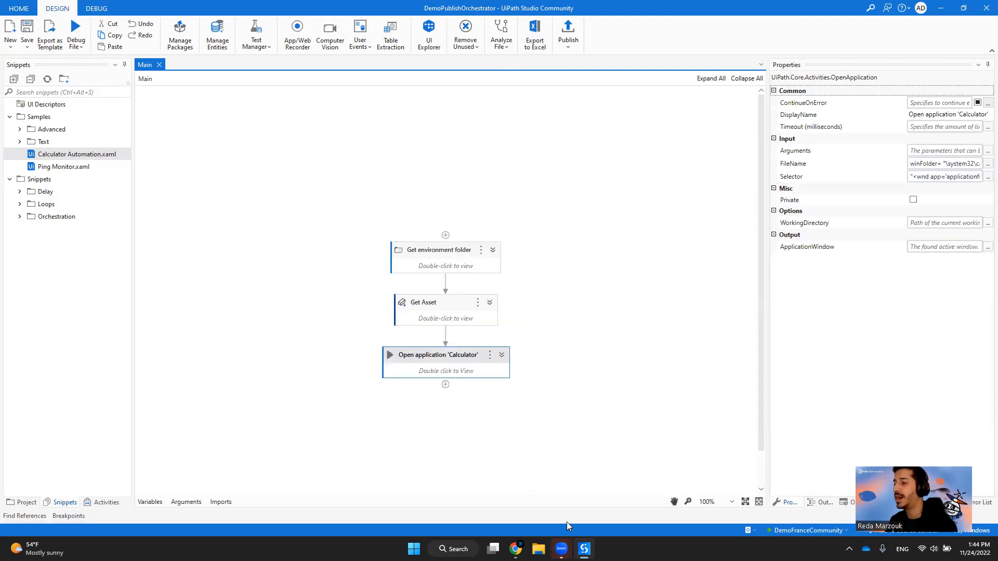
pyautogui.moveTo(583, 548)
pyautogui.moveTo(516, 549)
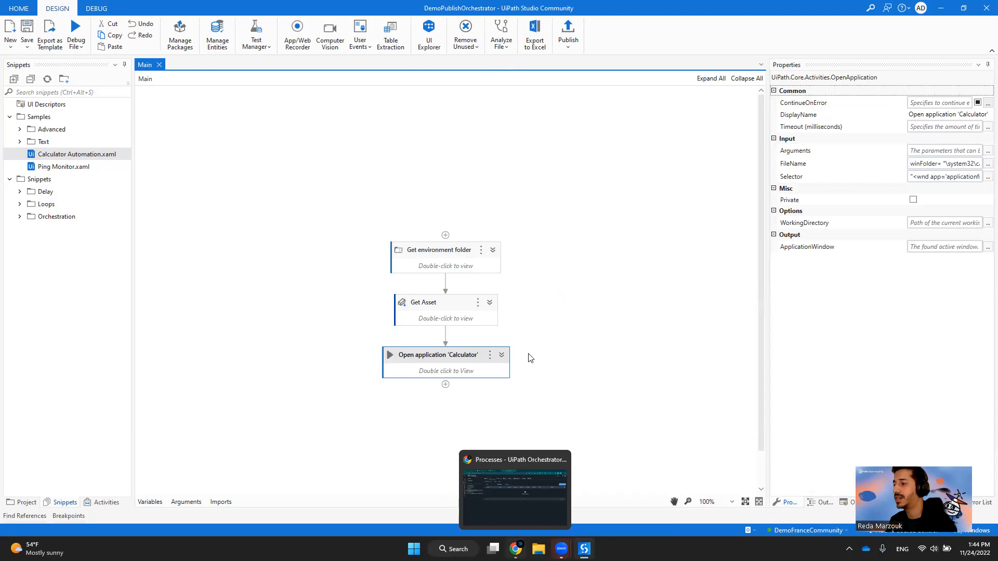
# Open the publish settings for the DemoPublishOrchestrator project at its package properties, and move the dialog clear of the workflow.
pyautogui.click(572, 30)
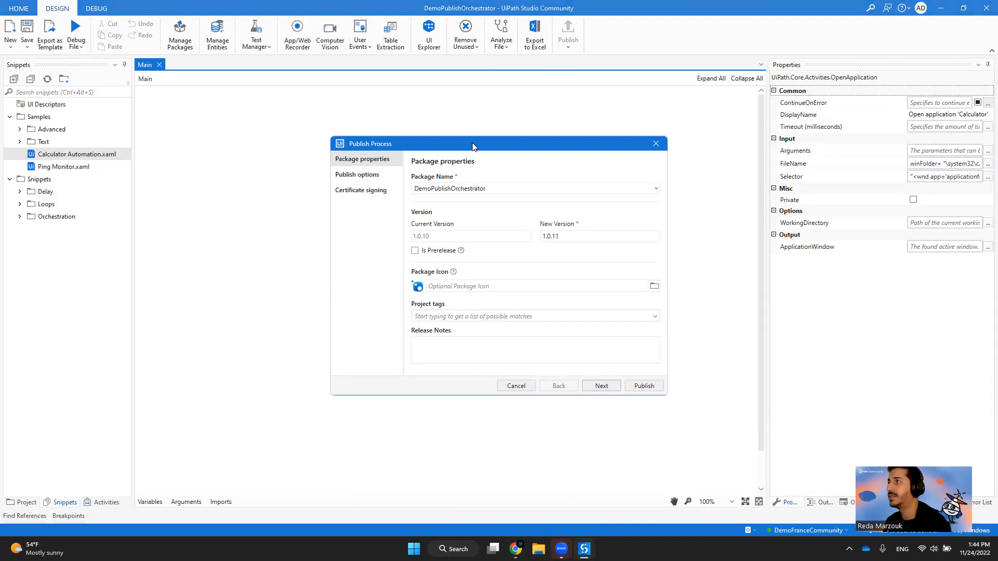
pyautogui.moveTo(472, 147); pyautogui.dragTo(465, 128)
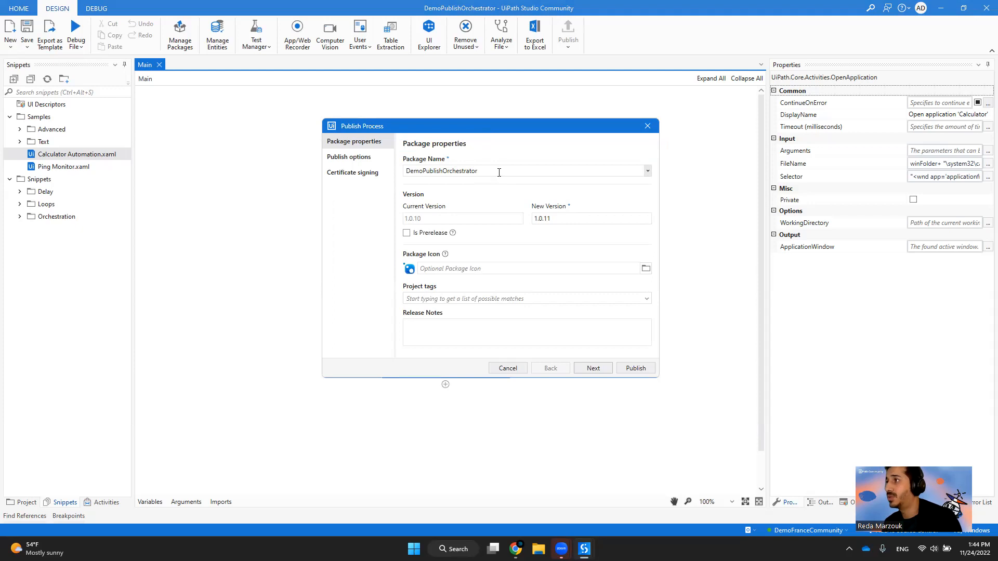
pyautogui.click(480, 269)
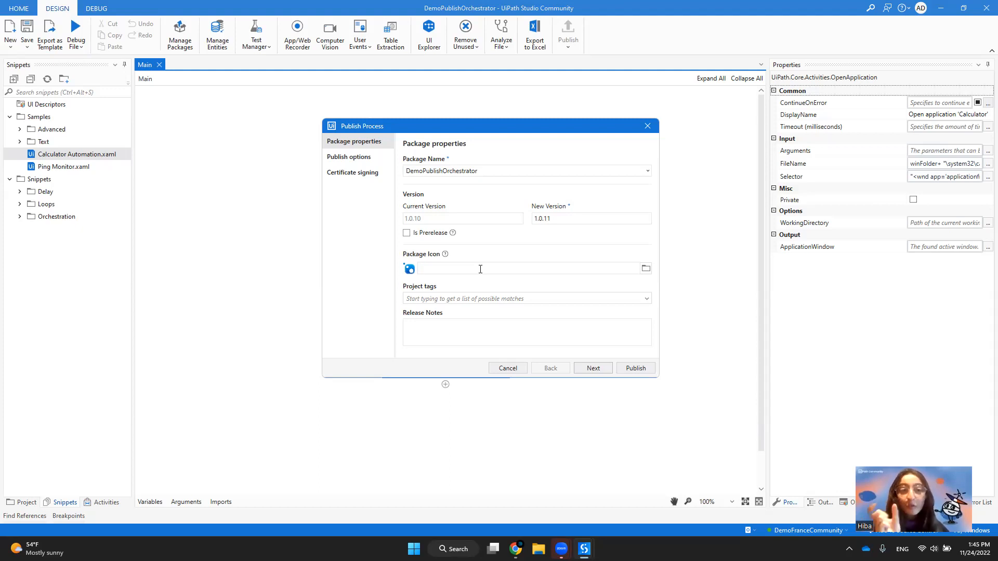
# Try the naming prefix P0001_compnay1_ in front of the package name, and remove it again.
pyautogui.click(408, 170)
pyautogui.click(409, 170)
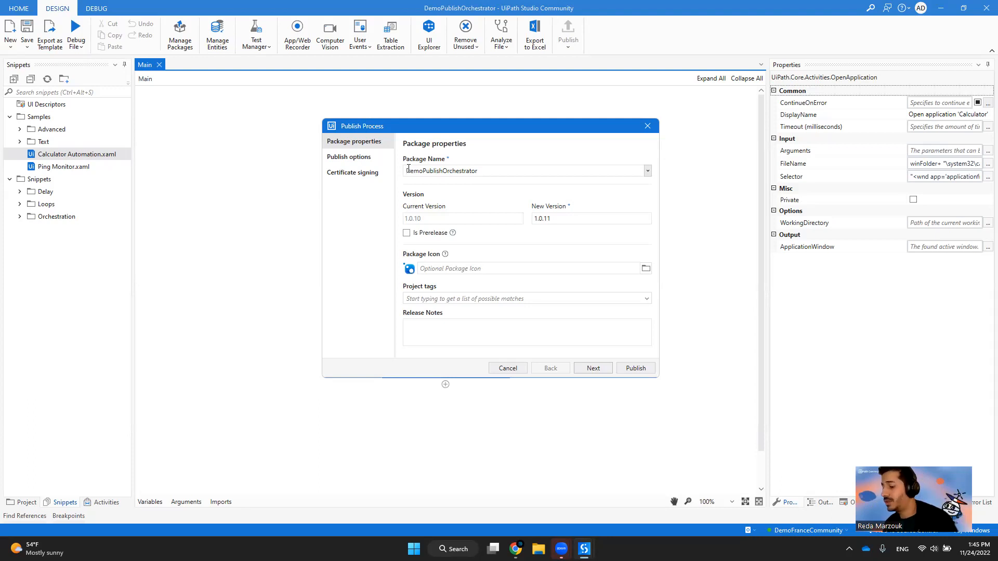
pyautogui.click(408, 169)
pyautogui.write('P')
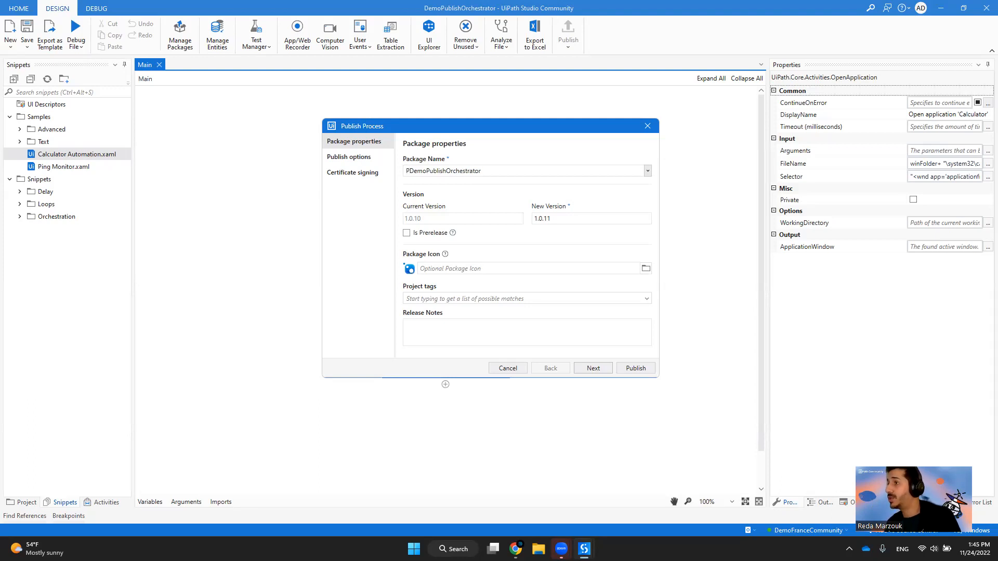
pyautogui.write('000')
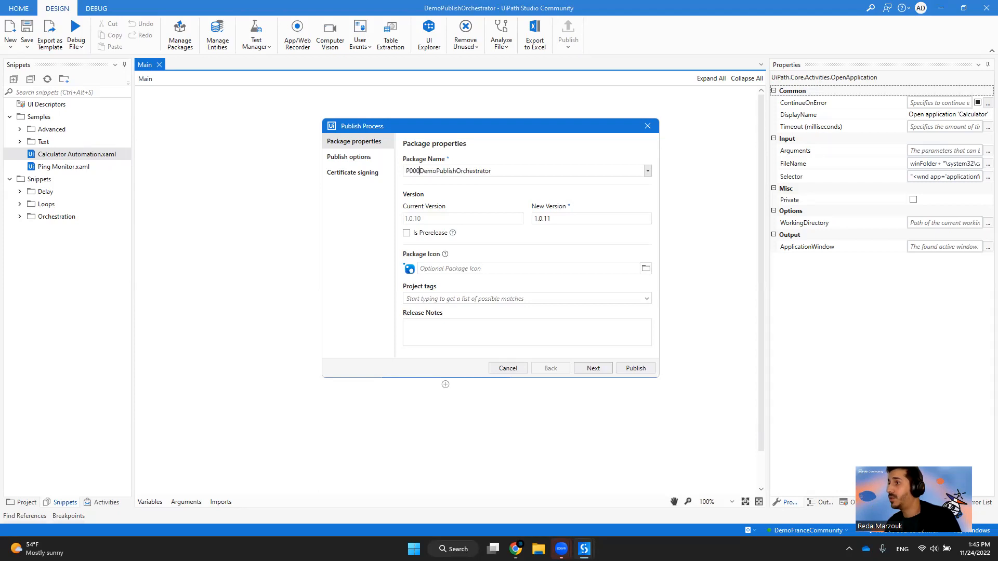
pyautogui.write('1)')
pyautogui.press('BackSpace')
pyautogui.write('_')
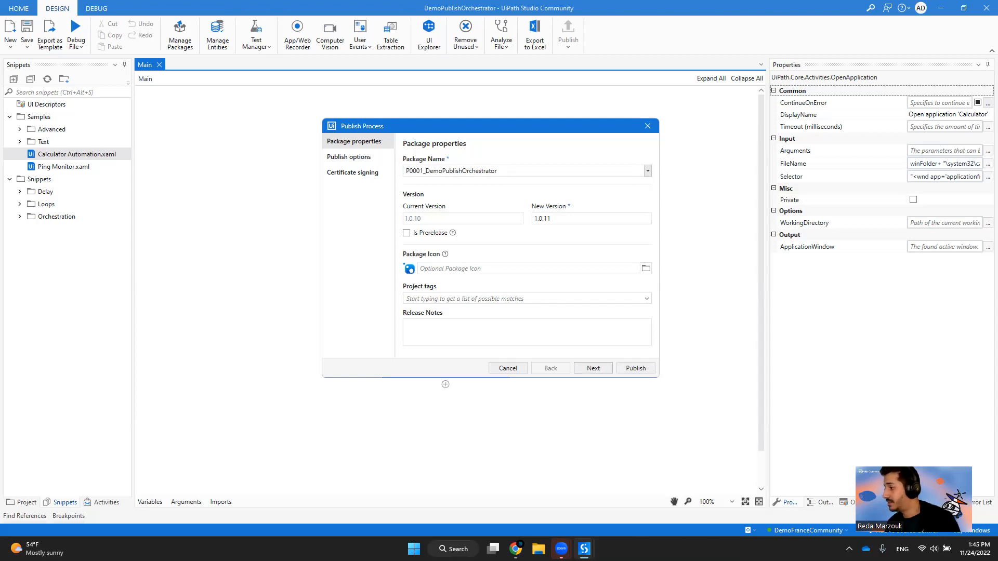
pyautogui.write('comapnay')
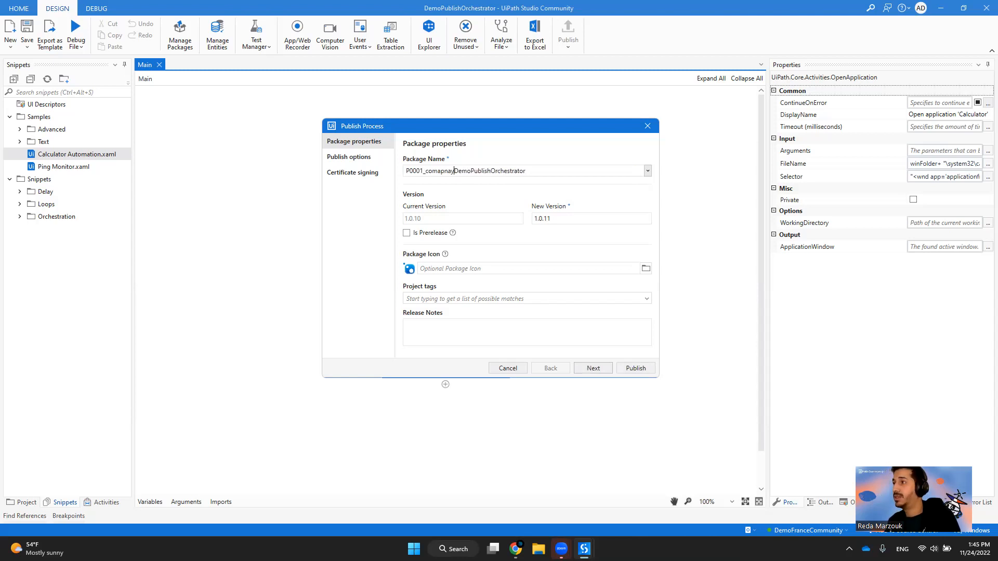
pyautogui.press('BackSpace')
pyautogui.press('BackSpace')
pyautogui.press('BackSpace')
pyautogui.press('BackSpace')
pyautogui.press('BackSpace')
pyautogui.write('pnay1_')
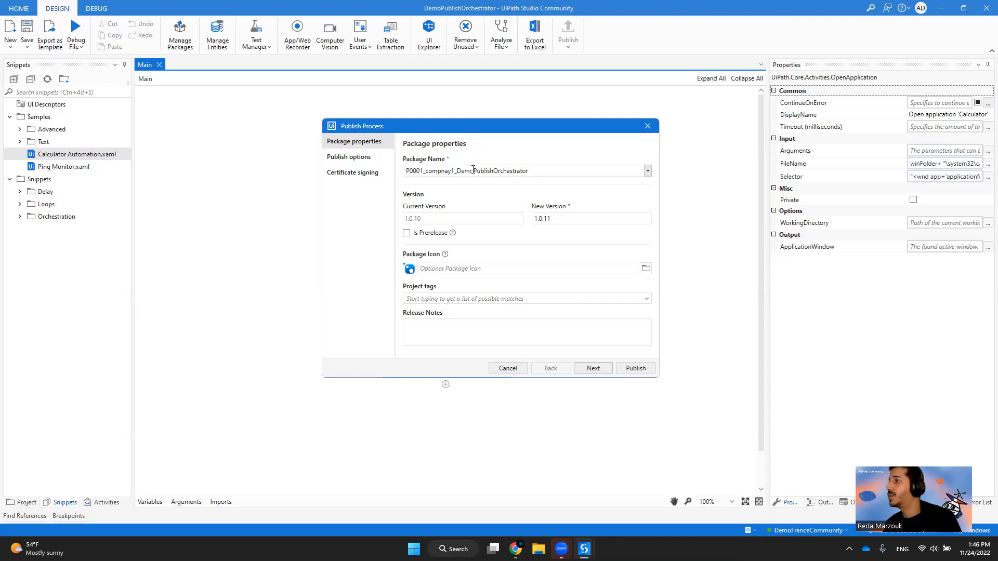
pyautogui.moveTo(453, 172); pyautogui.dragTo(397, 157)
pyautogui.press('BackSpace')
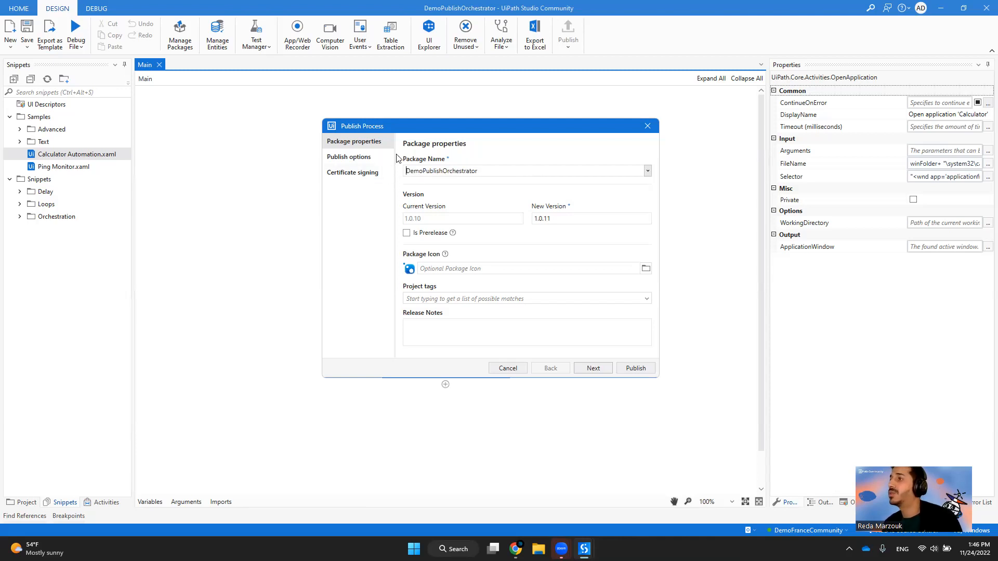
# Examine the version, package icon, project tags and release notes fields in the package properties.
pyautogui.click(488, 220)
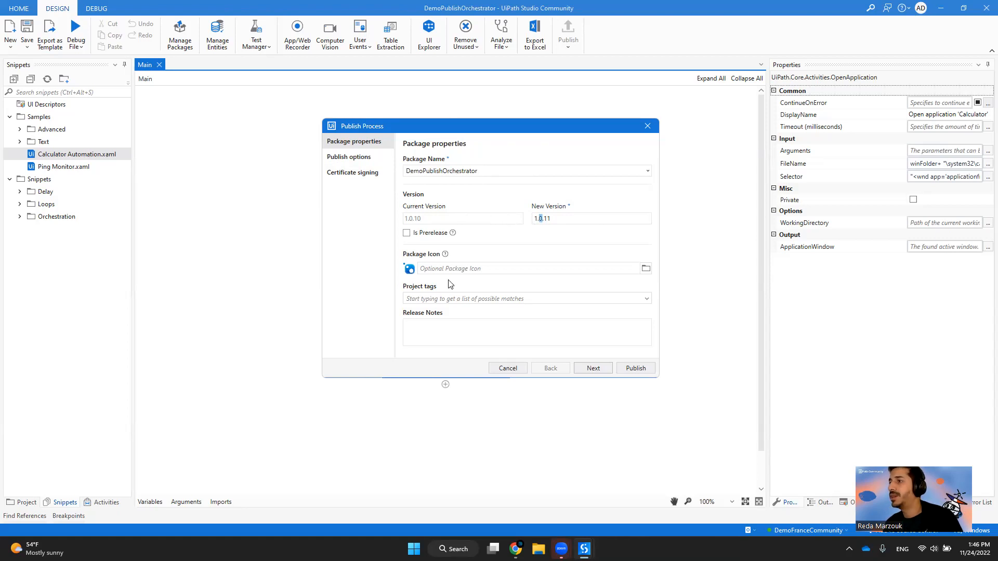
pyautogui.click(458, 267)
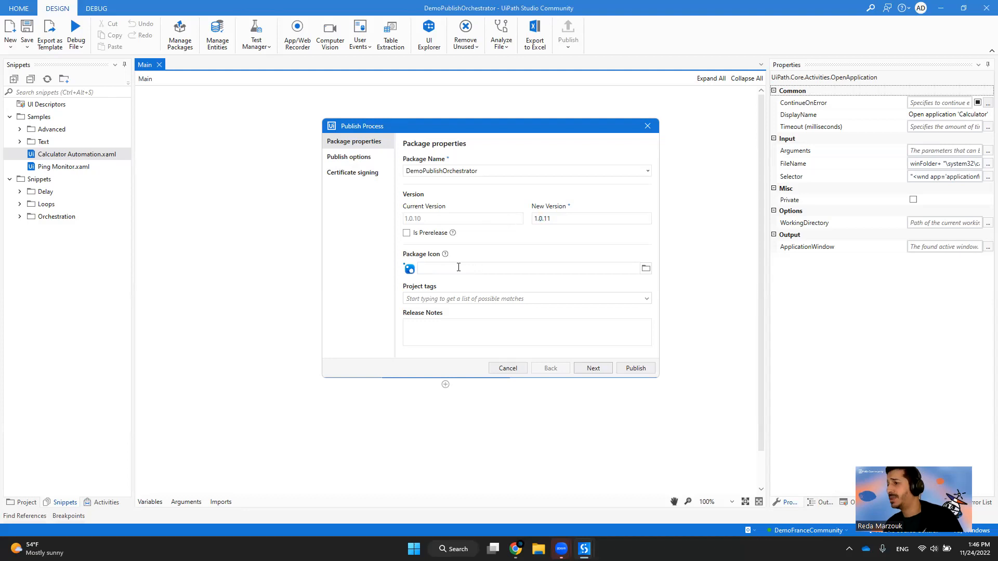
pyautogui.click(464, 300)
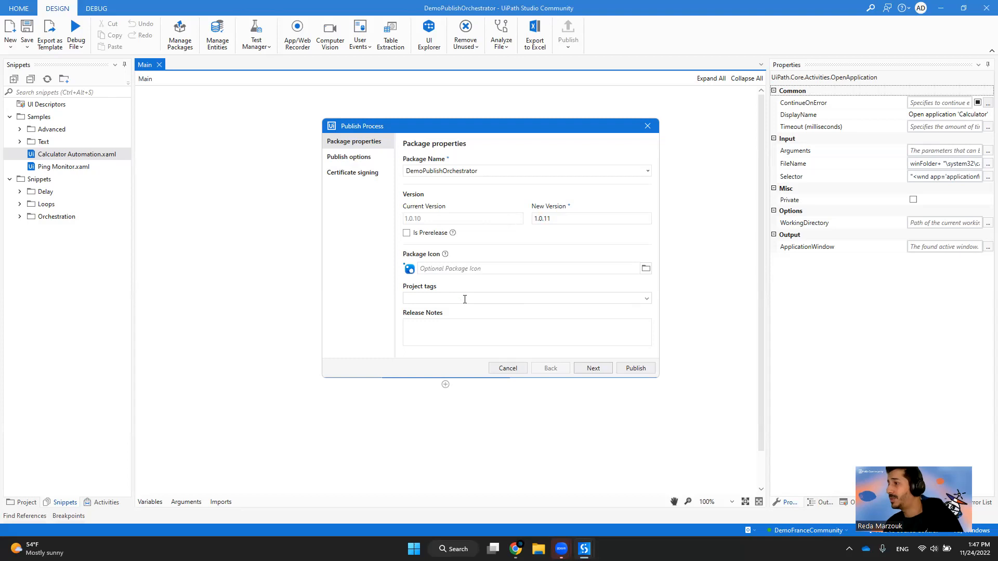
pyautogui.click(464, 300)
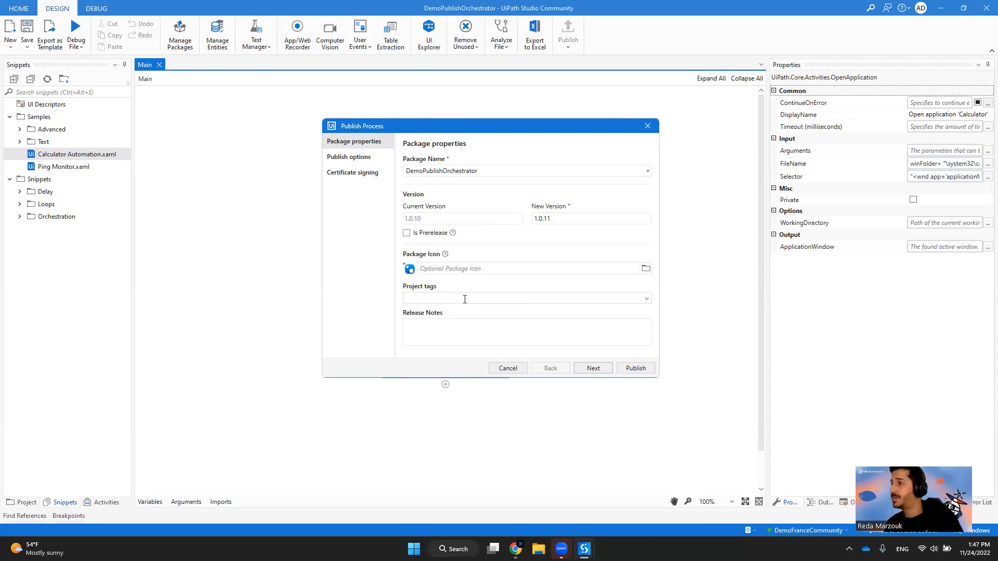
pyautogui.click(478, 337)
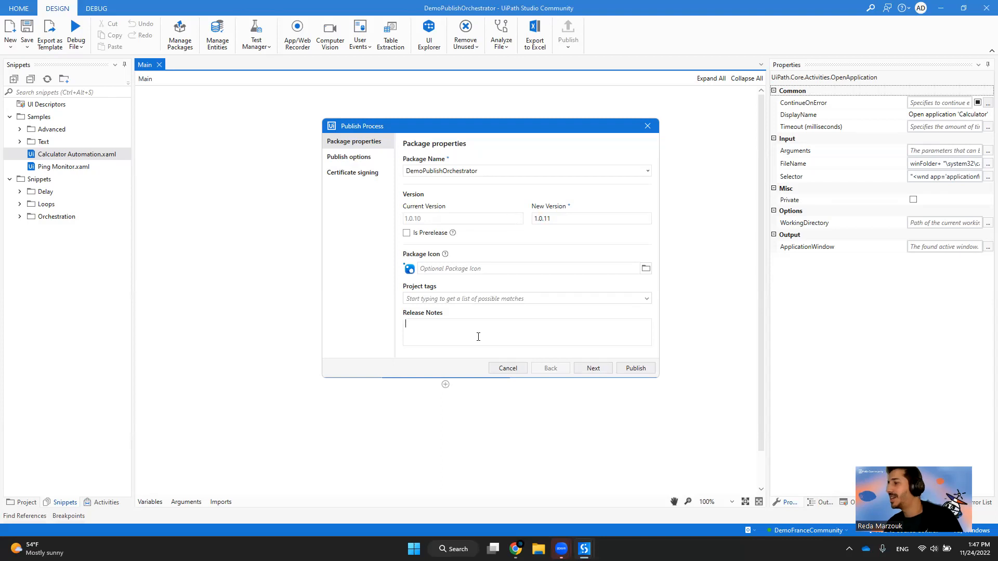
pyautogui.click(896, 460)
pyautogui.moveTo(929, 195); pyautogui.dragTo(944, 102)
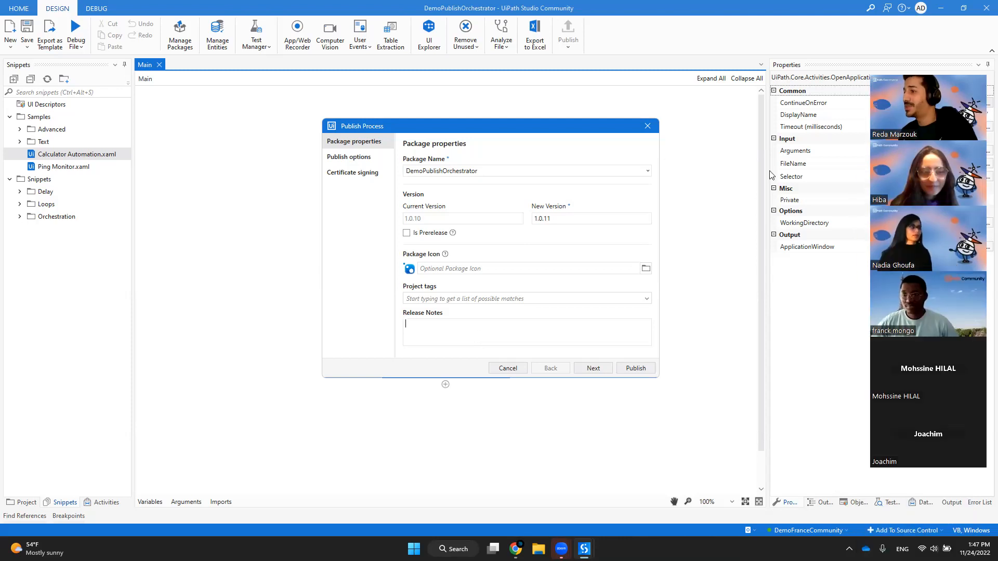
pyautogui.click(513, 321)
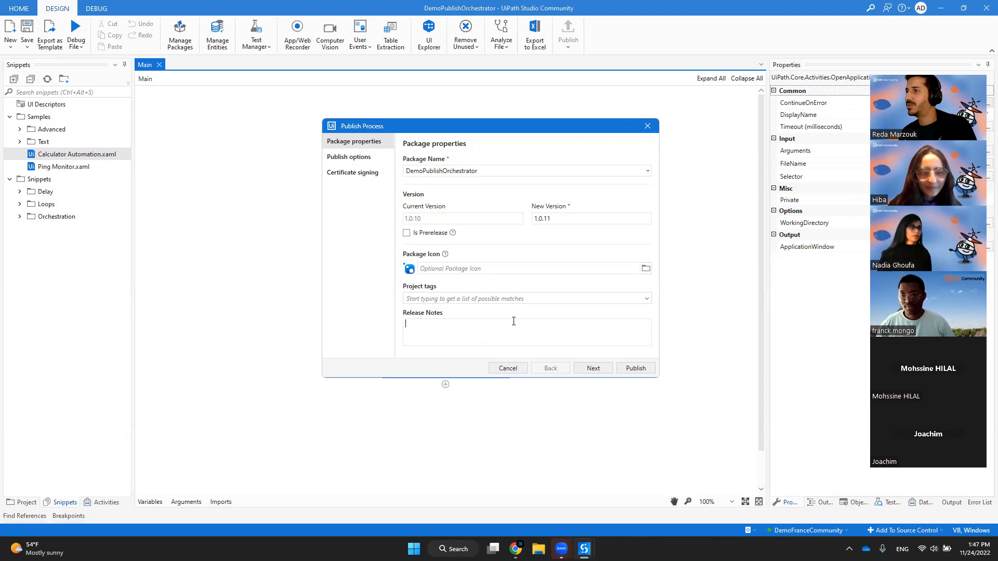
# Examine the available publish destinations in the publish options and the certificate signing settings.
pyautogui.click(381, 165)
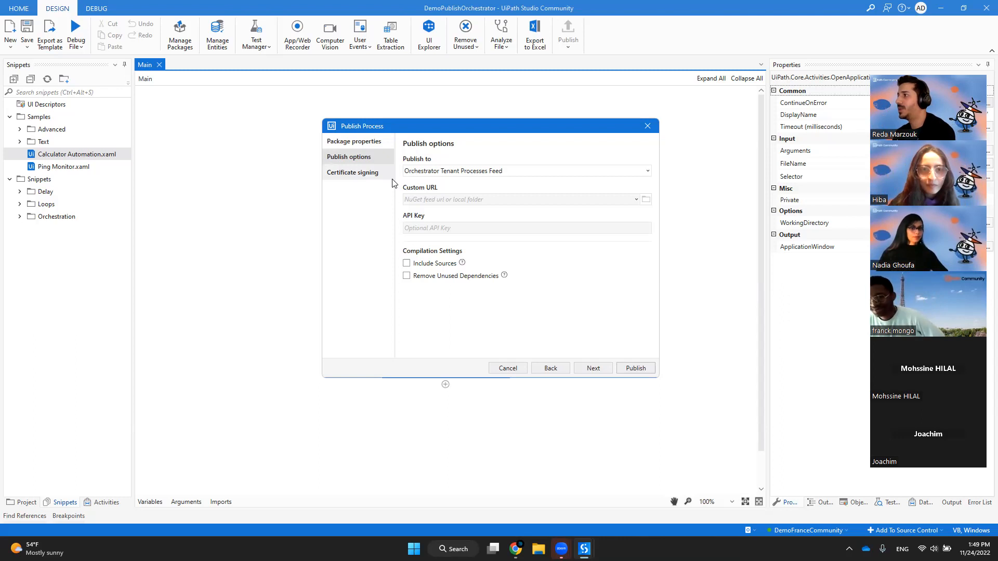
pyautogui.click(434, 173)
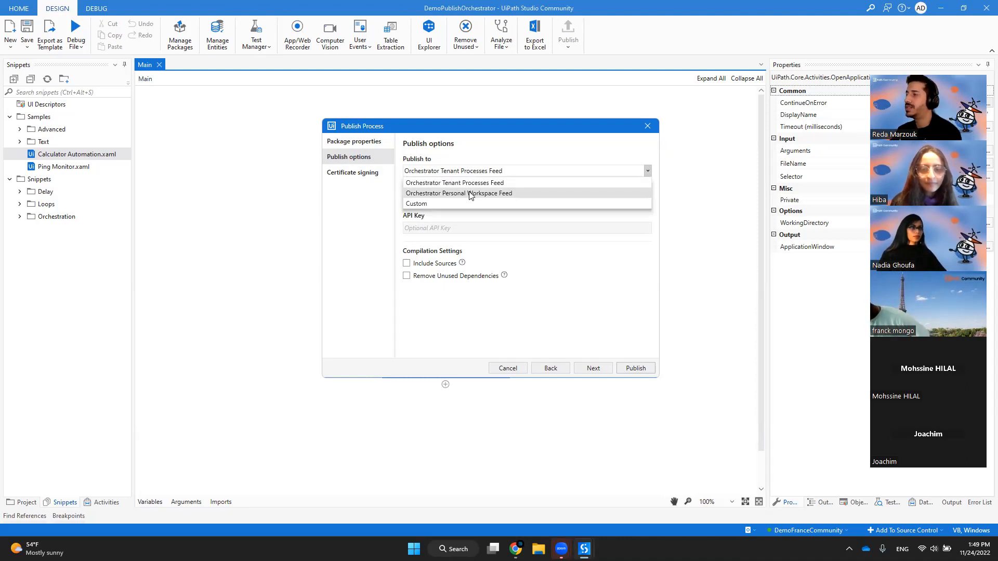
pyautogui.click(379, 173)
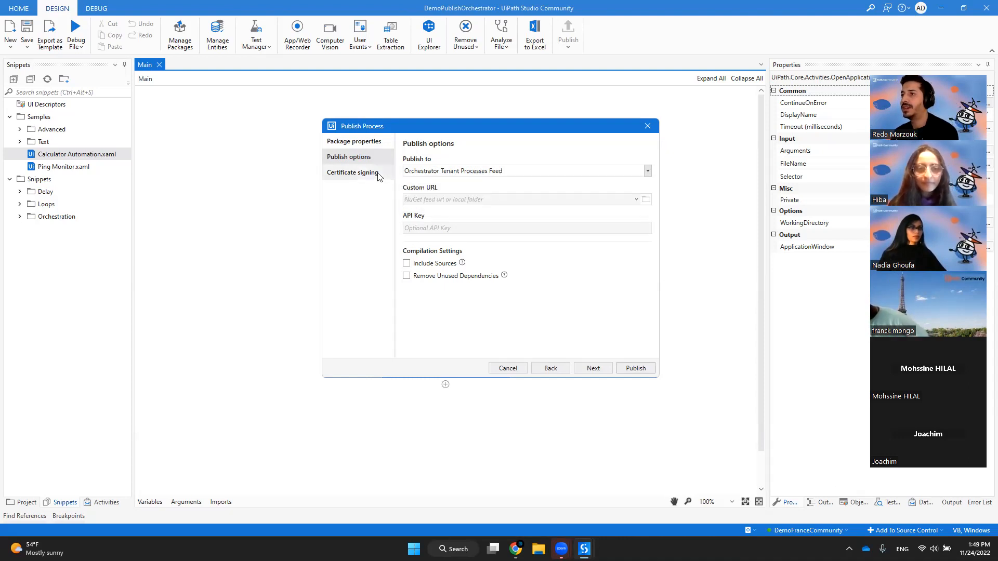
pyautogui.click(379, 174)
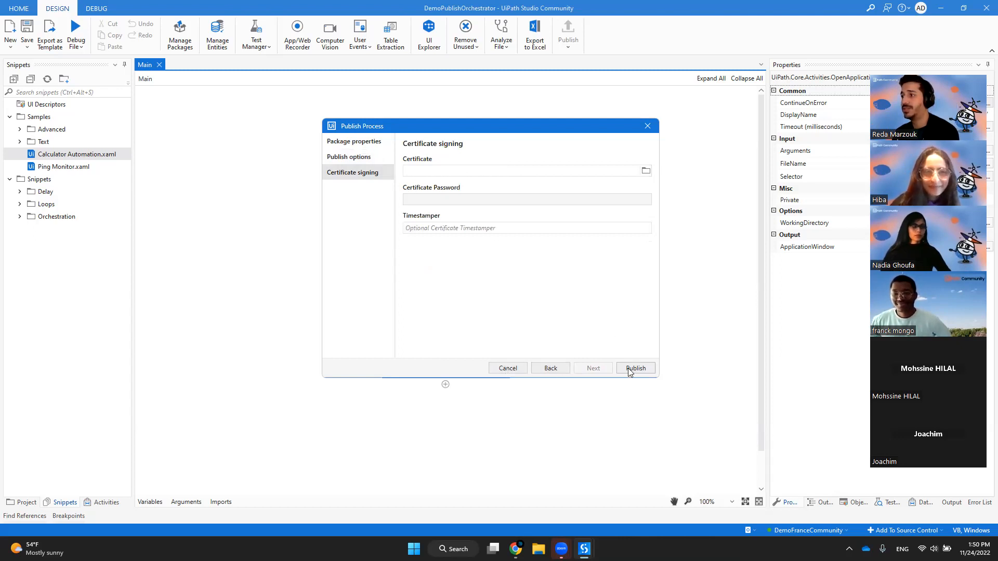
# Publish DemoPublishOrchestrator as version 1.0.11 to the Orchestrator Tenant Processes Feed, and dismiss the publish confirmation.
pyautogui.click(338, 142)
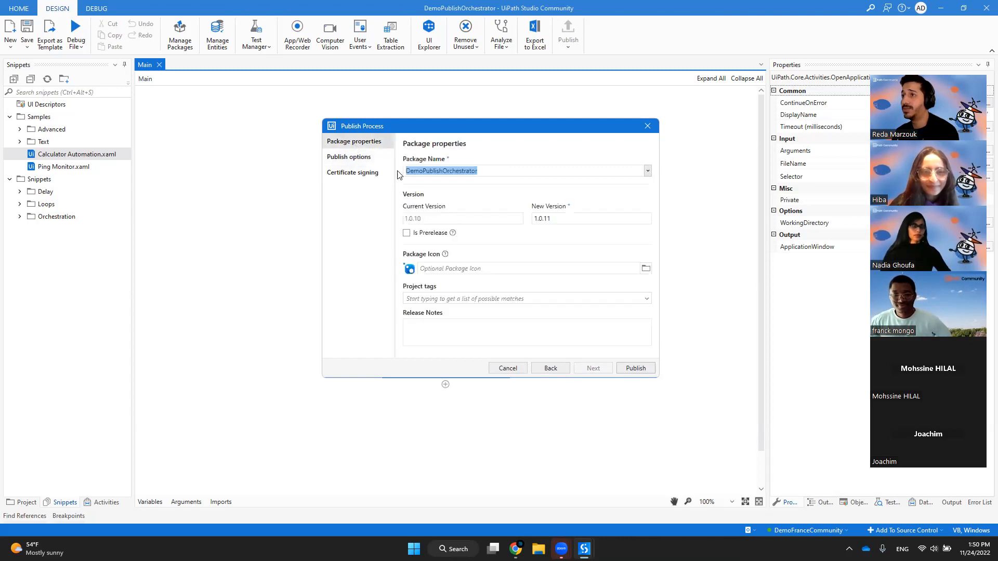
pyautogui.click(635, 369)
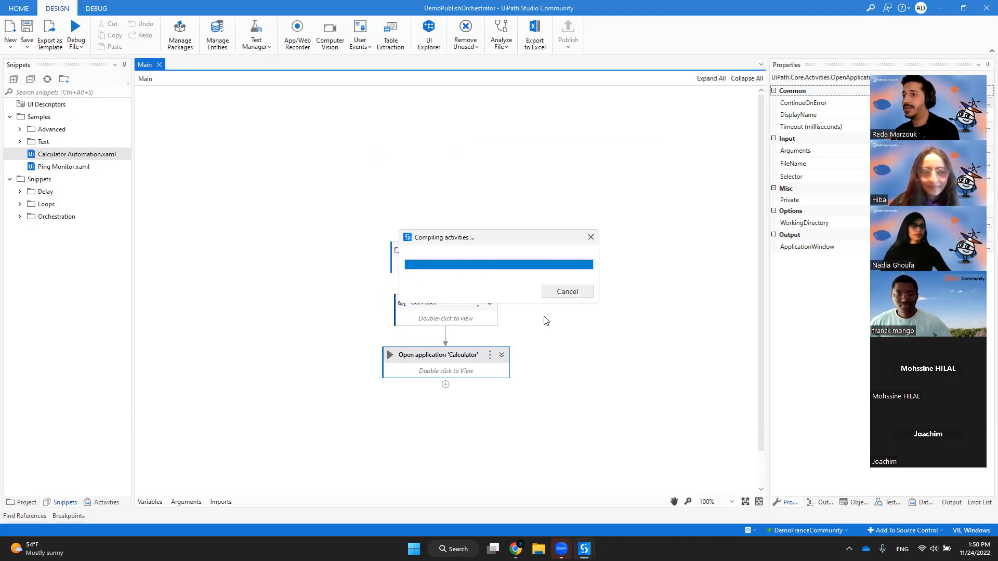
pyautogui.click(516, 548)
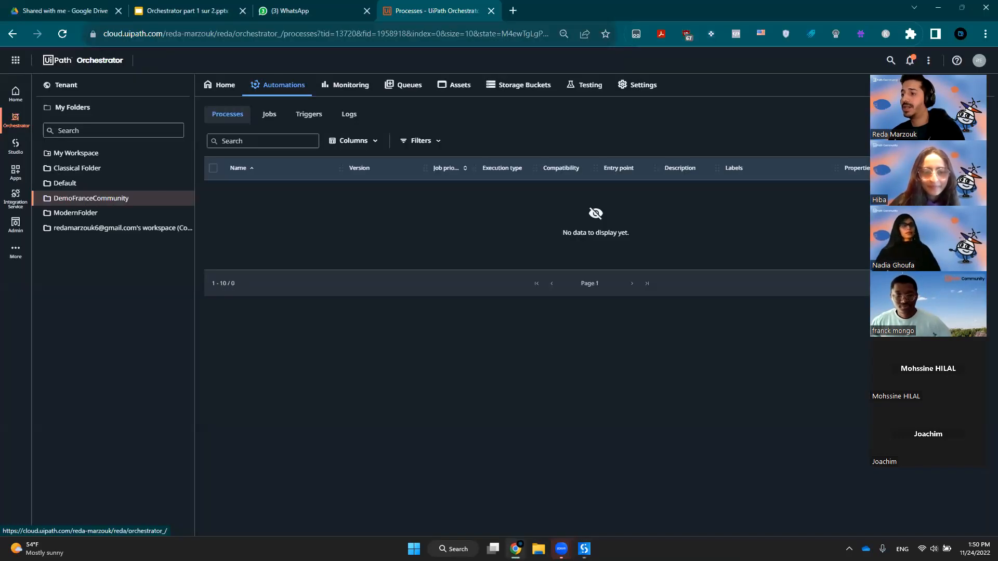
pyautogui.click(516, 548)
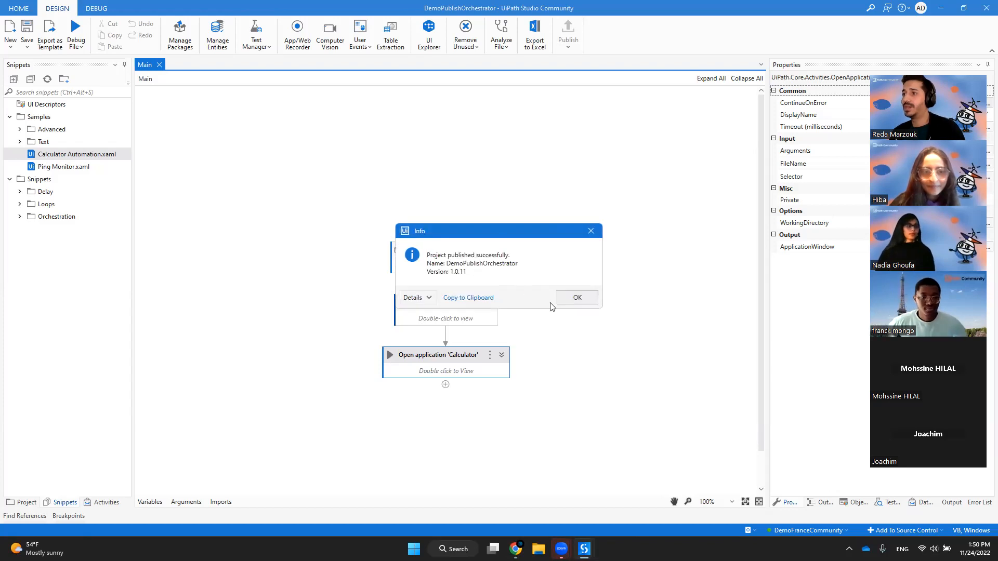
pyautogui.click(575, 298)
# In Orchestrator, start a new process in the DemoFranceCommunity folder from package DemoPublishOrchestrator, version 1.0.11, and proceed to its package requirements.
pyautogui.click(515, 549)
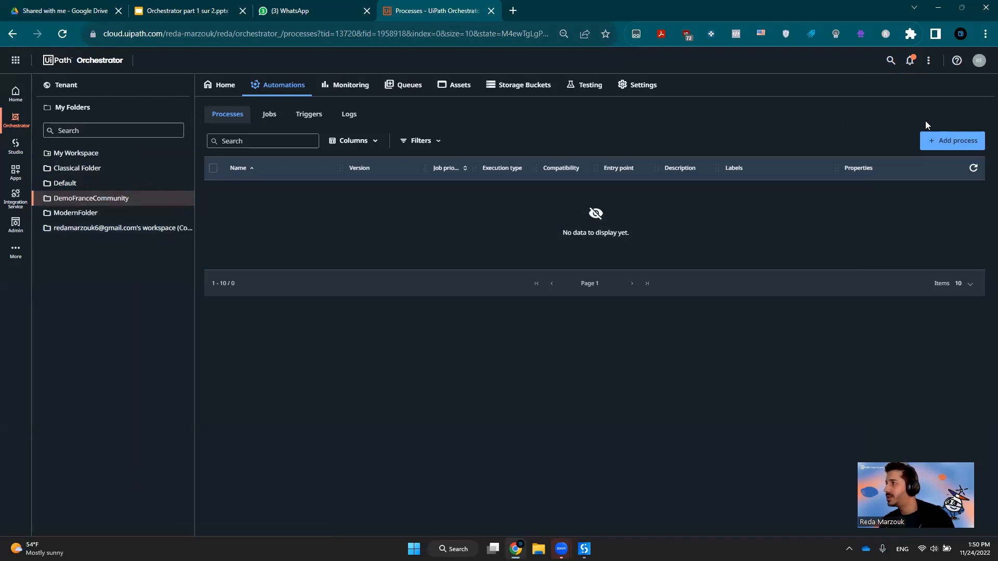
pyautogui.click(943, 144)
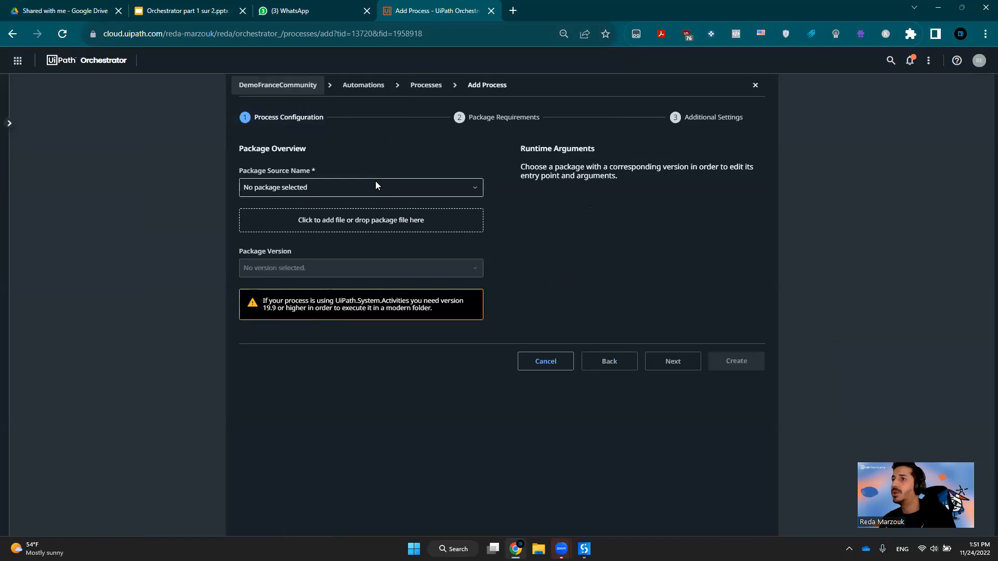
pyautogui.click(378, 185)
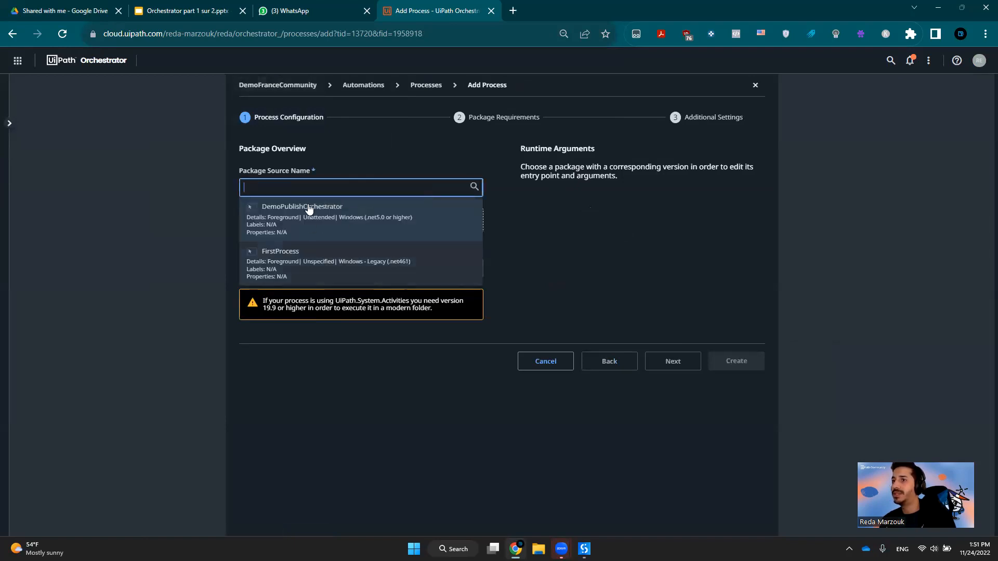
pyautogui.click(317, 223)
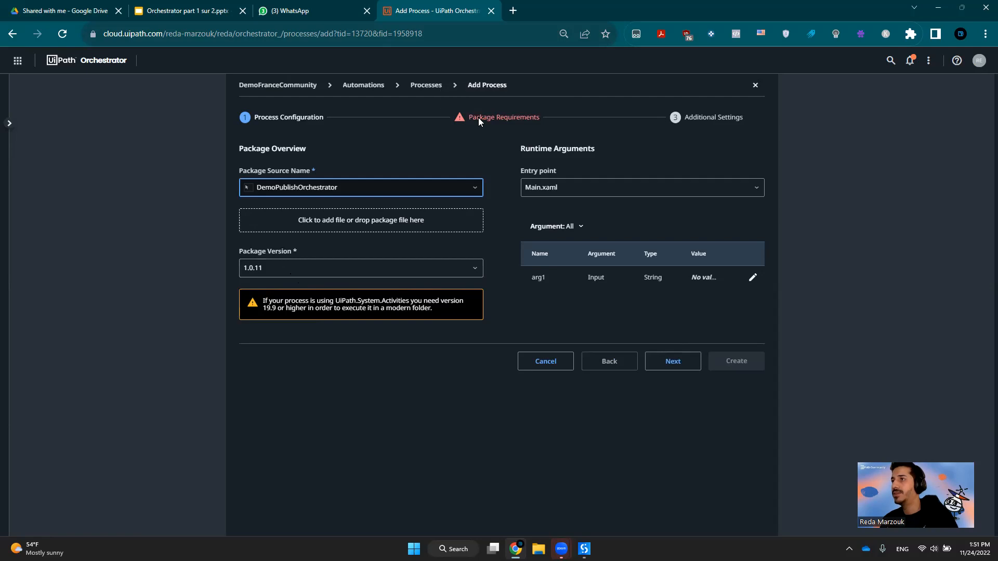
pyautogui.click(669, 365)
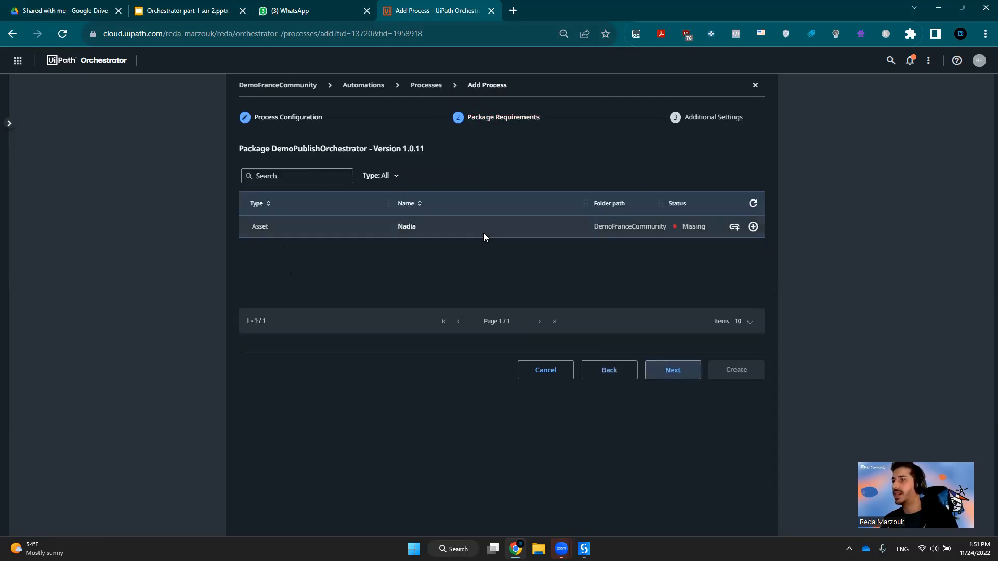
# Switch to UiPath Studio to check the workflow's Get Asset activity, and return to the package requirements in Orchestrator.
pyautogui.click(584, 549)
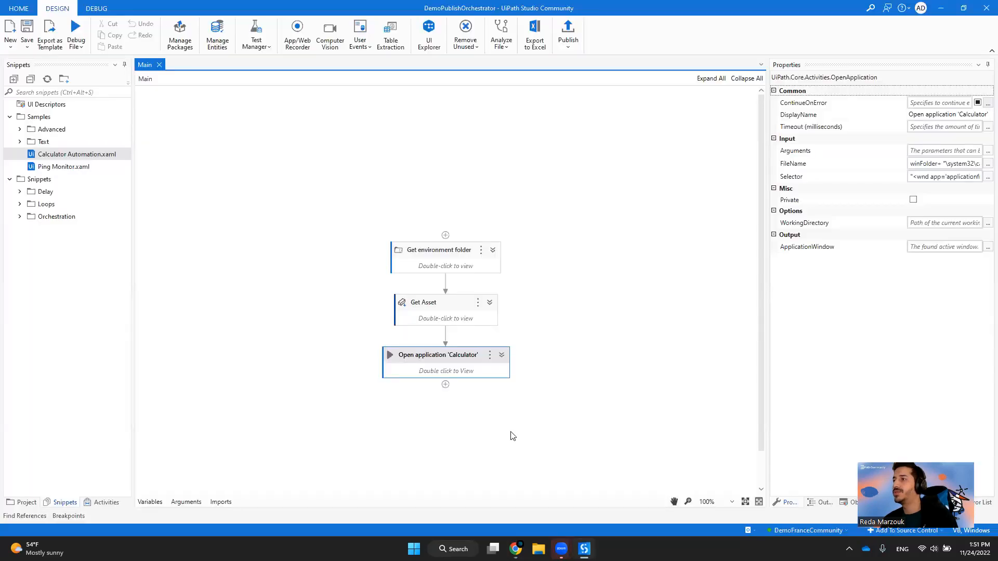
pyautogui.click(438, 307)
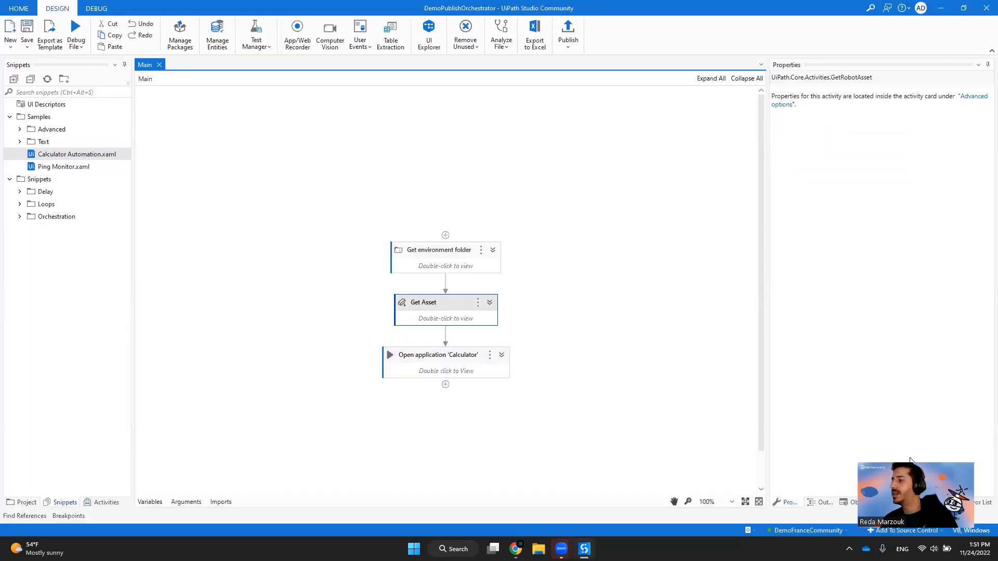
pyautogui.moveTo(920, 462); pyautogui.dragTo(660, 239)
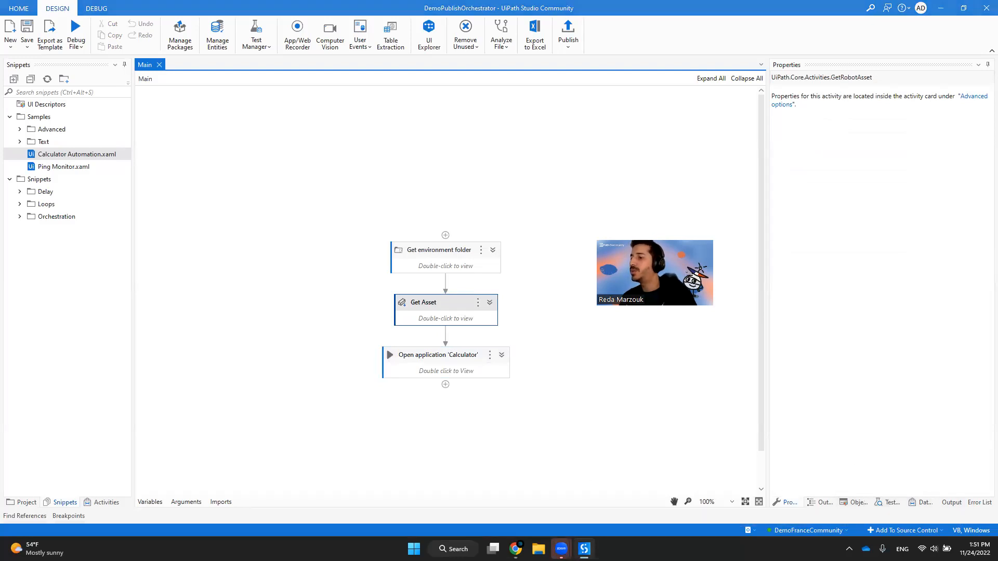
pyautogui.moveTo(516, 549)
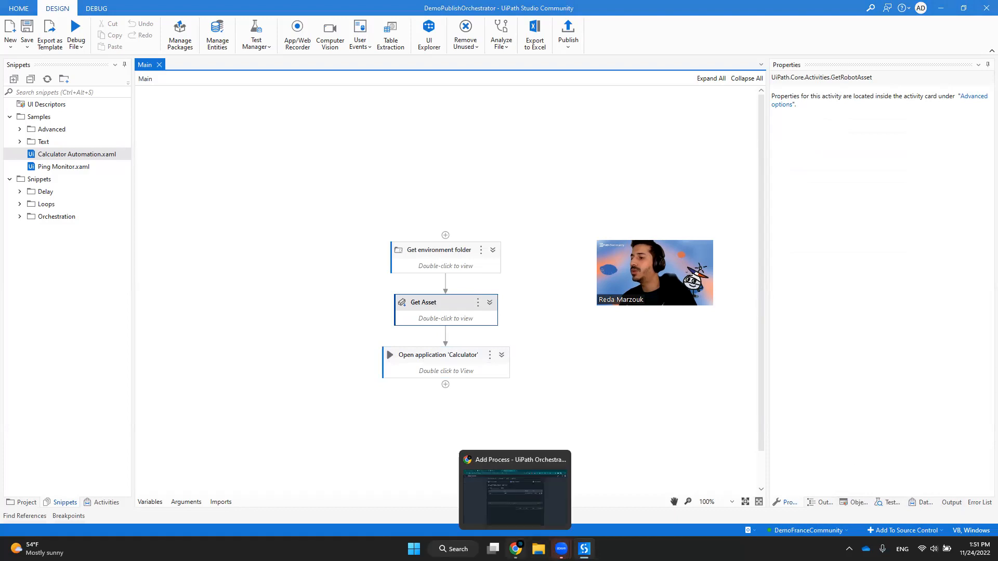
pyautogui.click(506, 491)
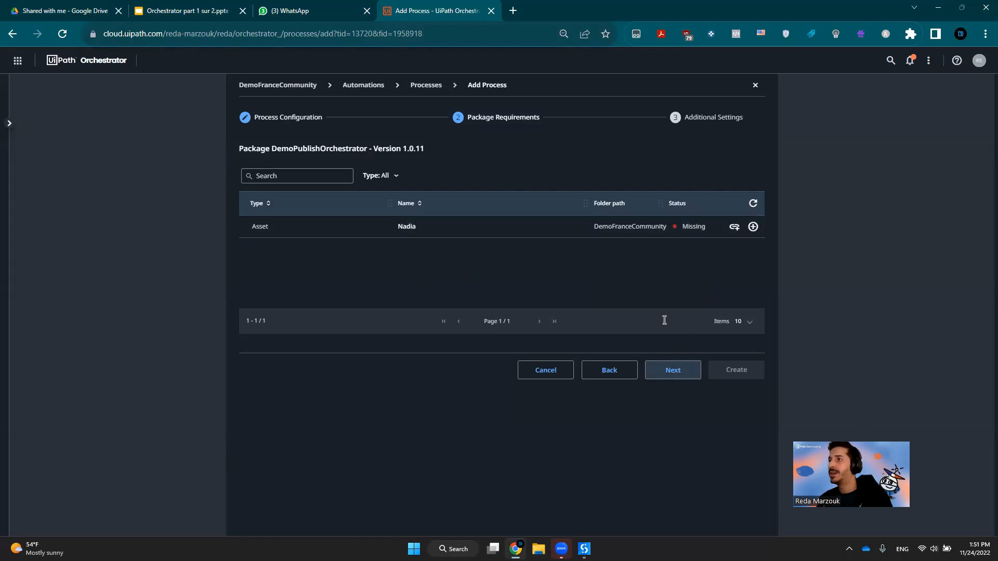
# Create the process with the default additional settings despite the missing asset, and close the success confirmation.
pyautogui.click(665, 369)
pyautogui.click(415, 185)
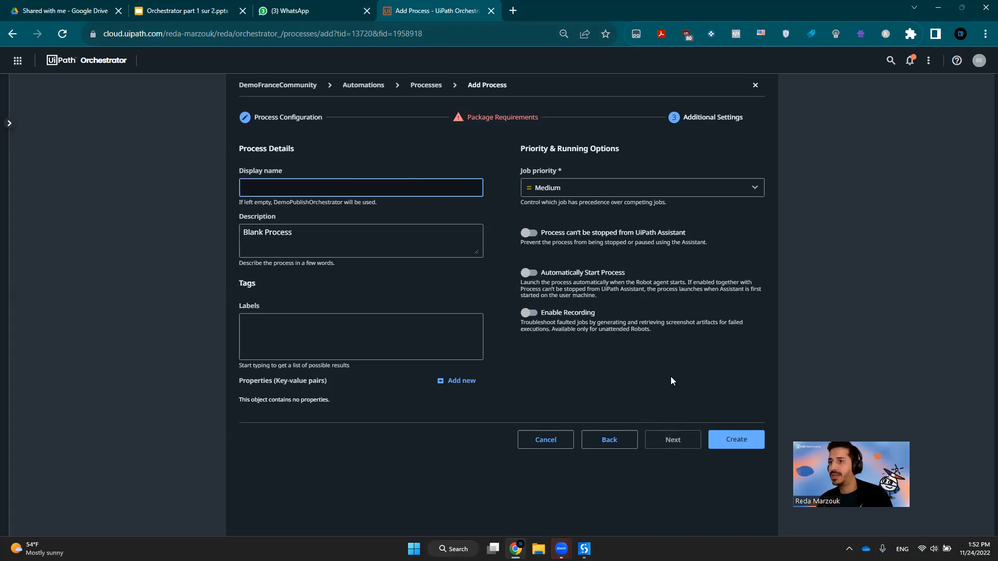
pyautogui.click(358, 333)
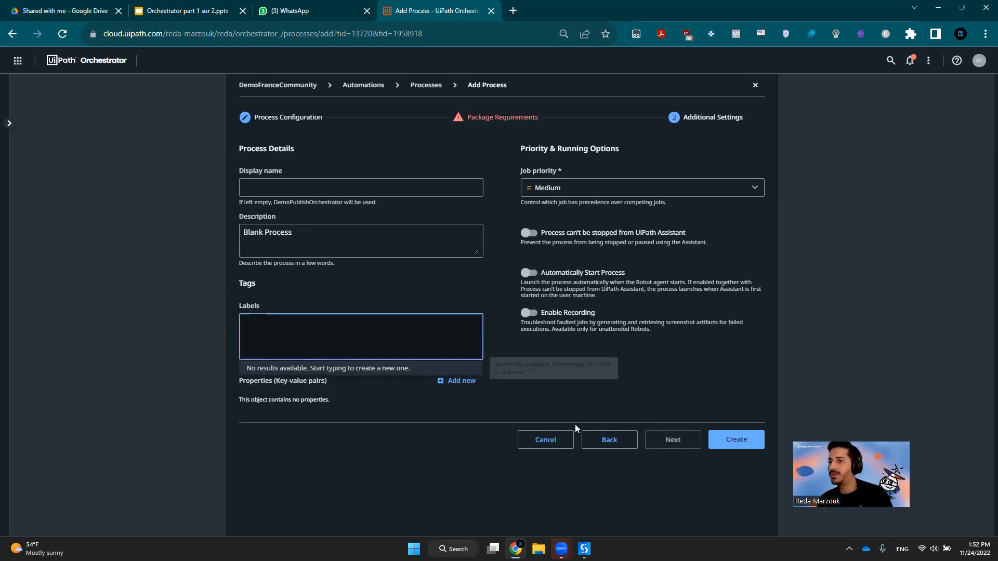
pyautogui.click(696, 367)
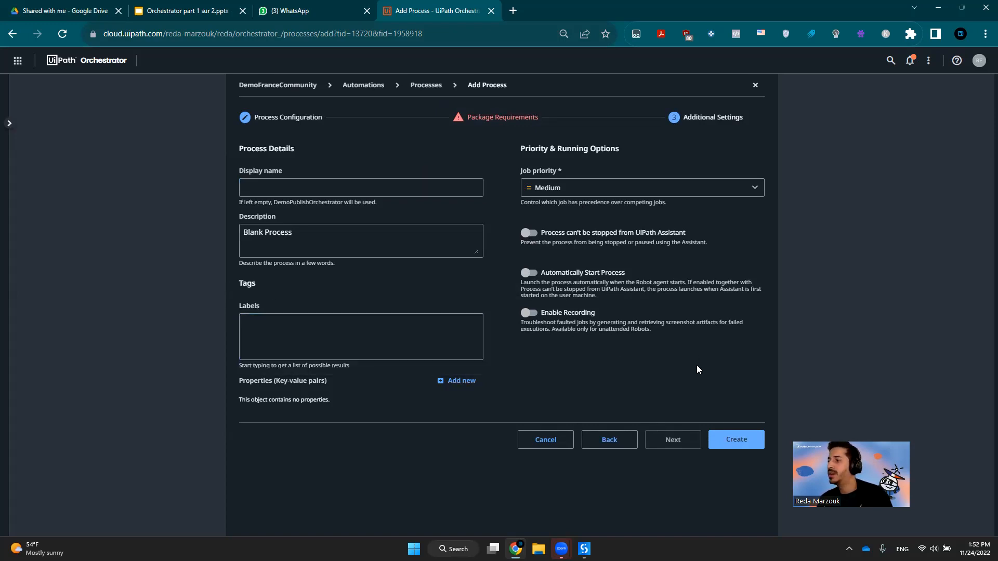
pyautogui.click(727, 440)
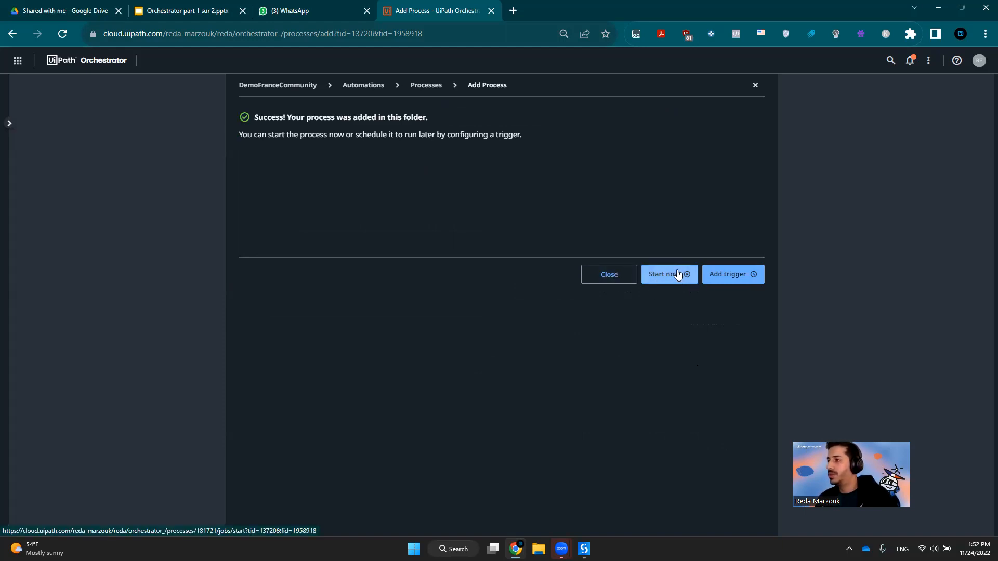
pyautogui.click(617, 280)
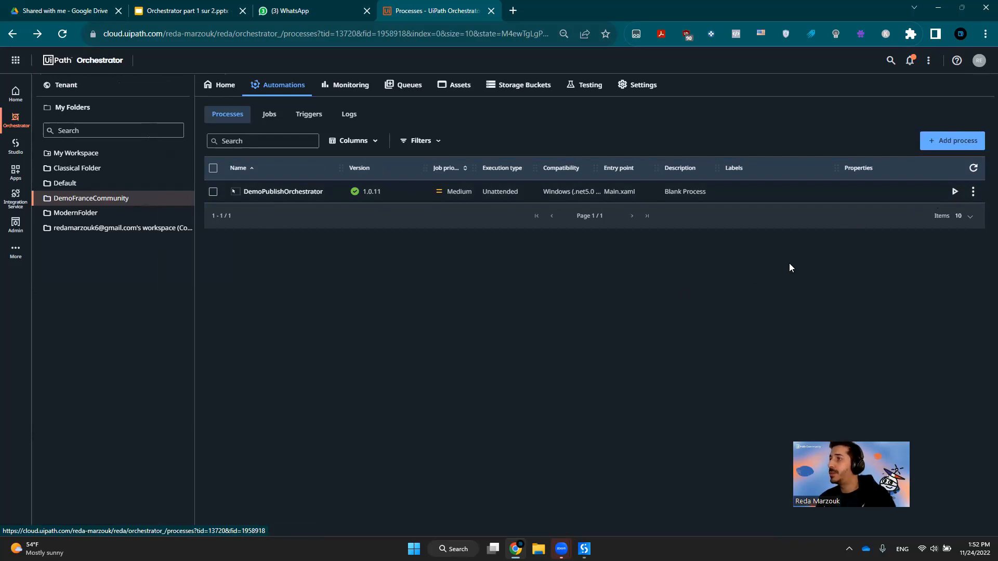
# Begin a new job for the DemoPublishOrchestrator process with runtime type Development and the laptop's robot account.
pyautogui.click(954, 192)
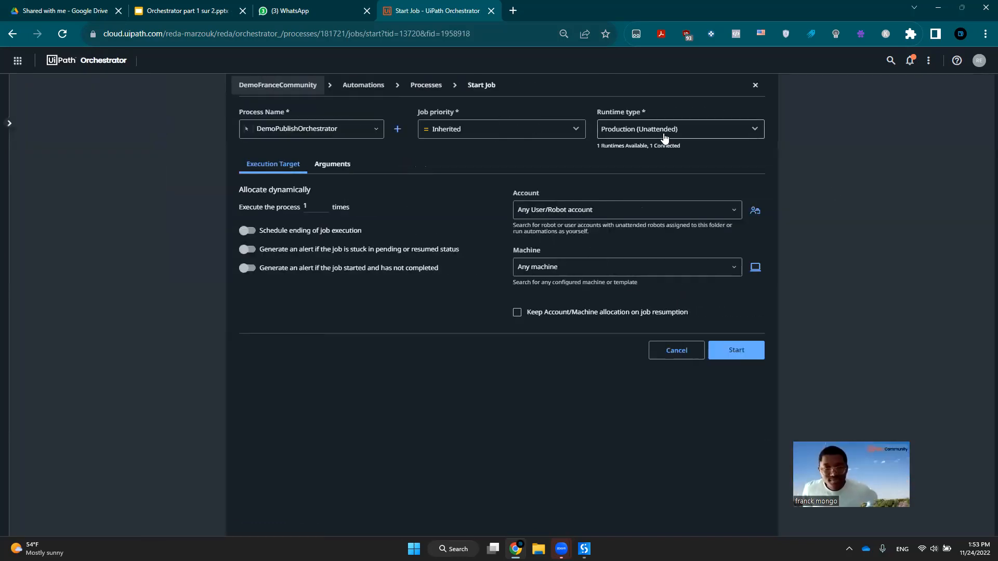
pyautogui.click(663, 136)
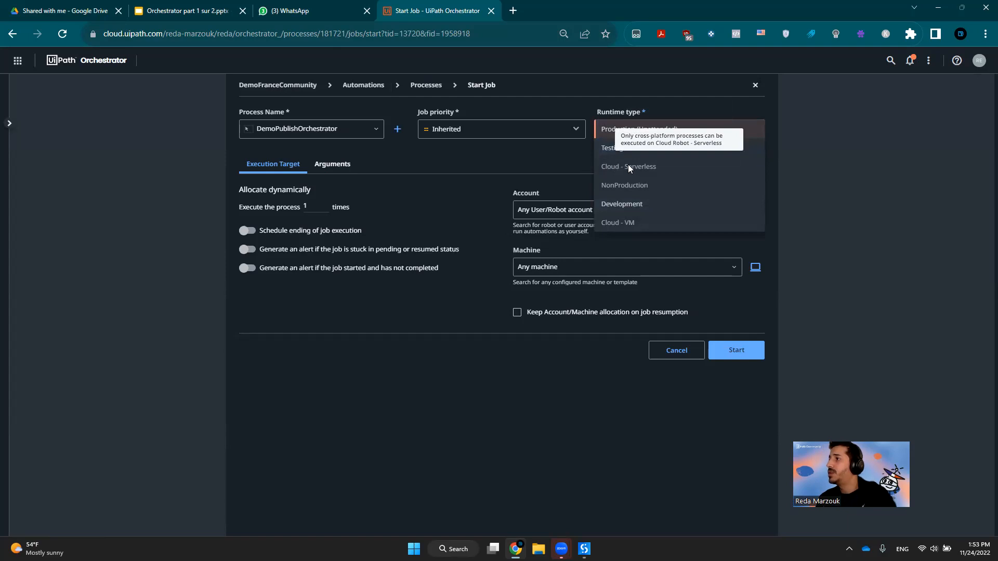
pyautogui.click(657, 206)
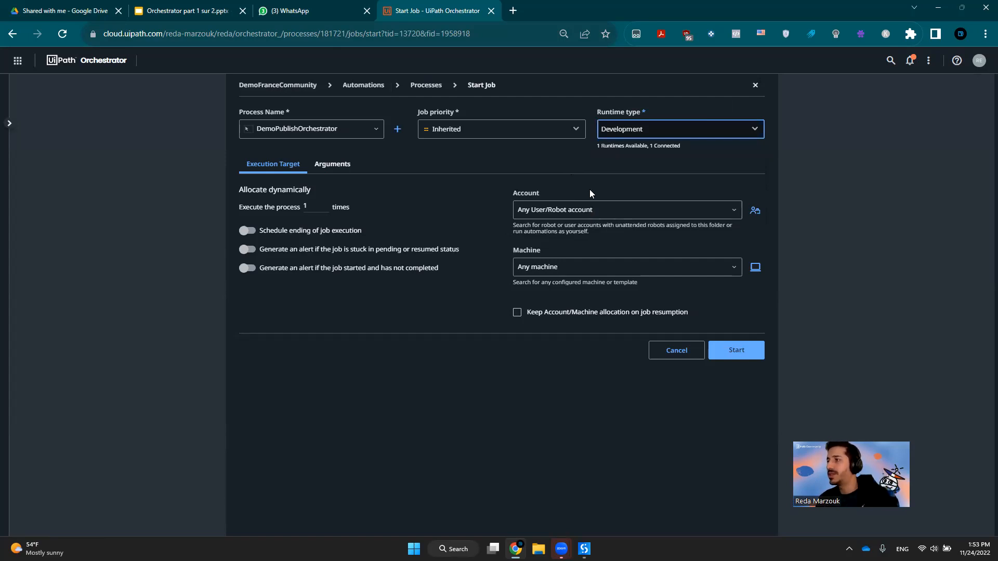
pyautogui.click(592, 210)
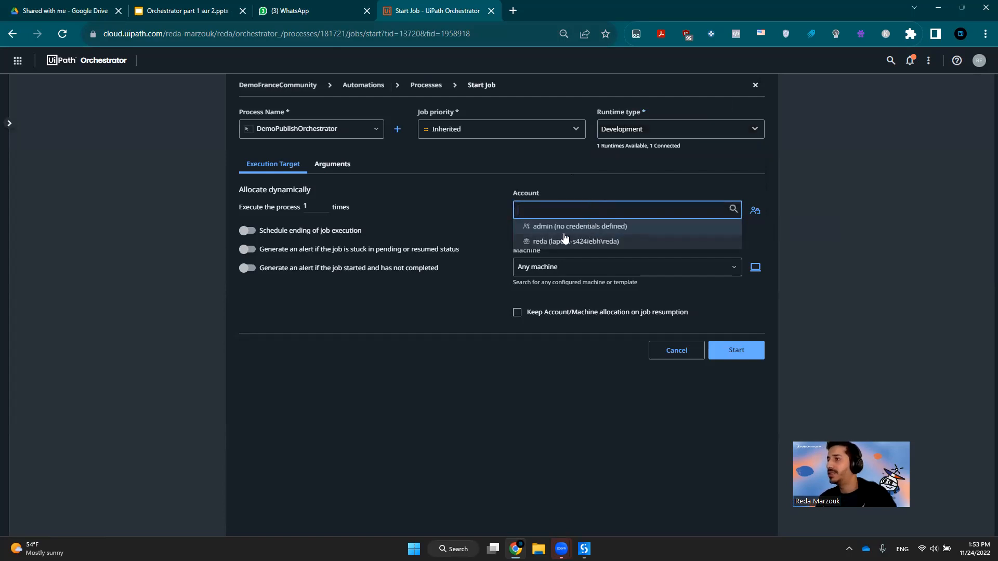
pyautogui.click(535, 242)
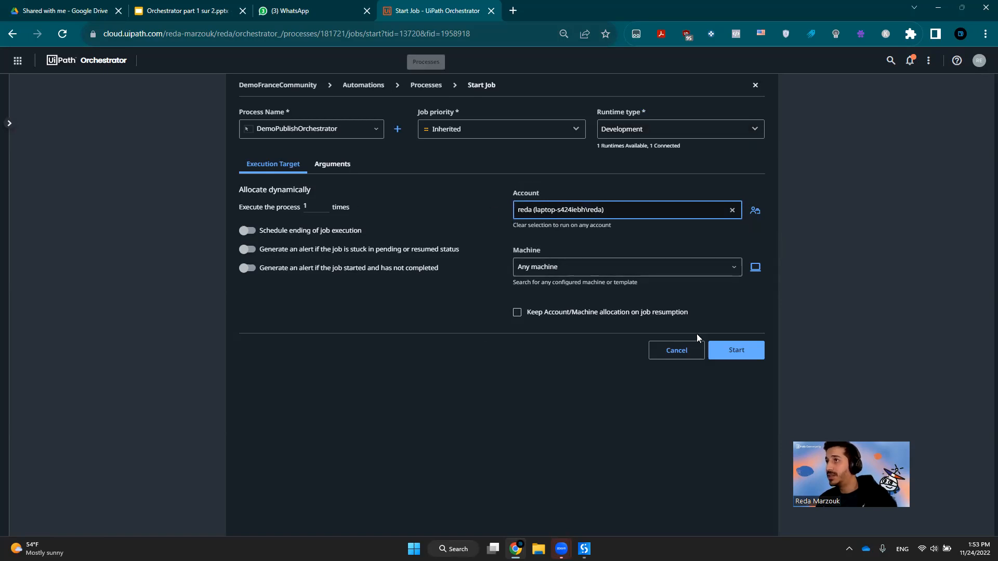
# Assign the job to the presenter's machine template with hostname LAPTOP-S424IEBH, and start it.
pyautogui.click(670, 262)
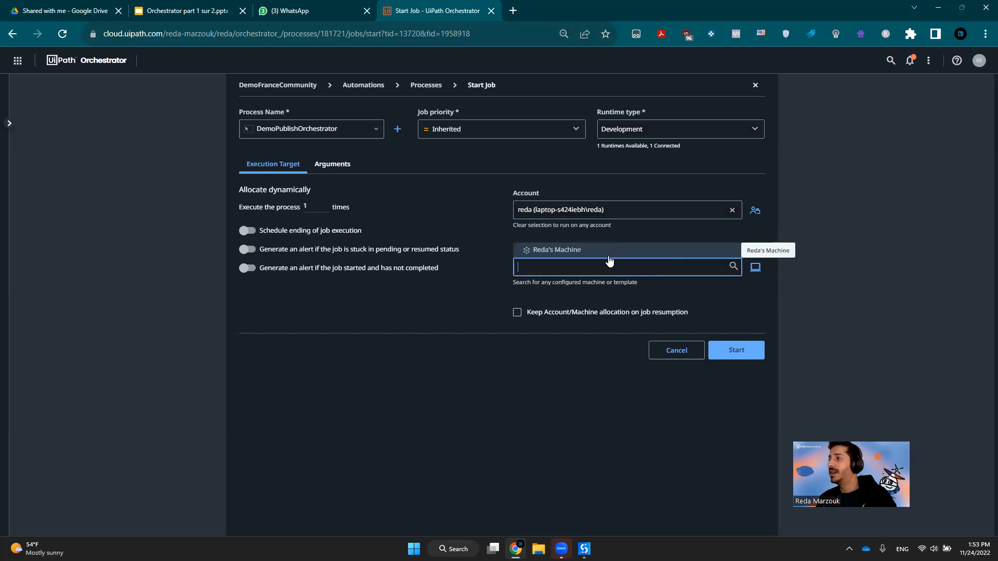
pyautogui.click(609, 254)
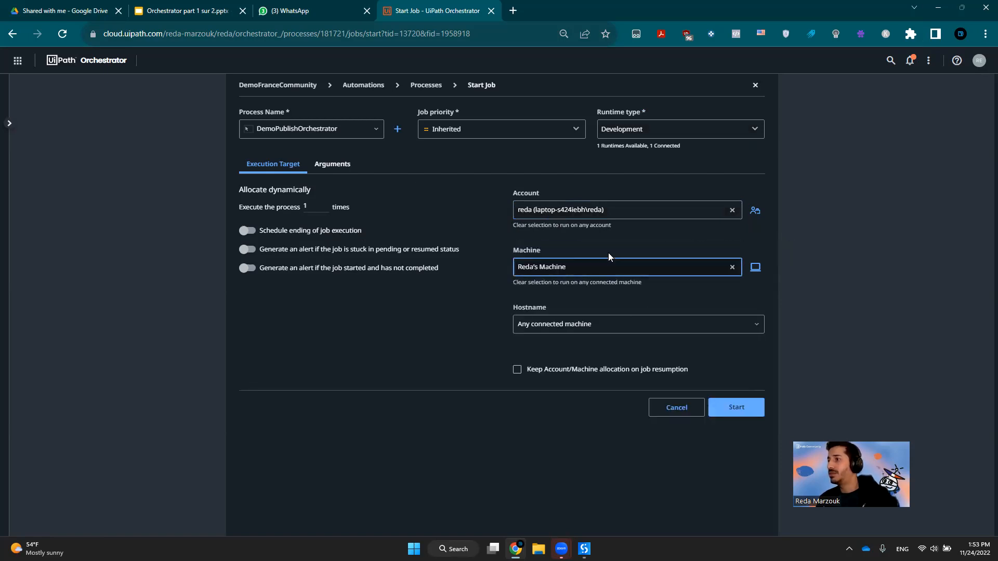
pyautogui.click(551, 266)
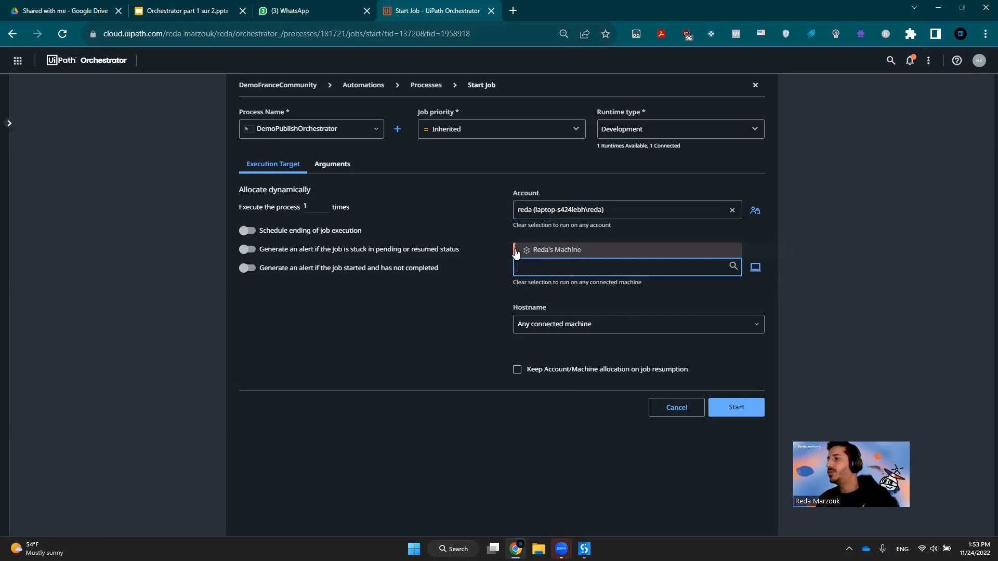
pyautogui.click(543, 252)
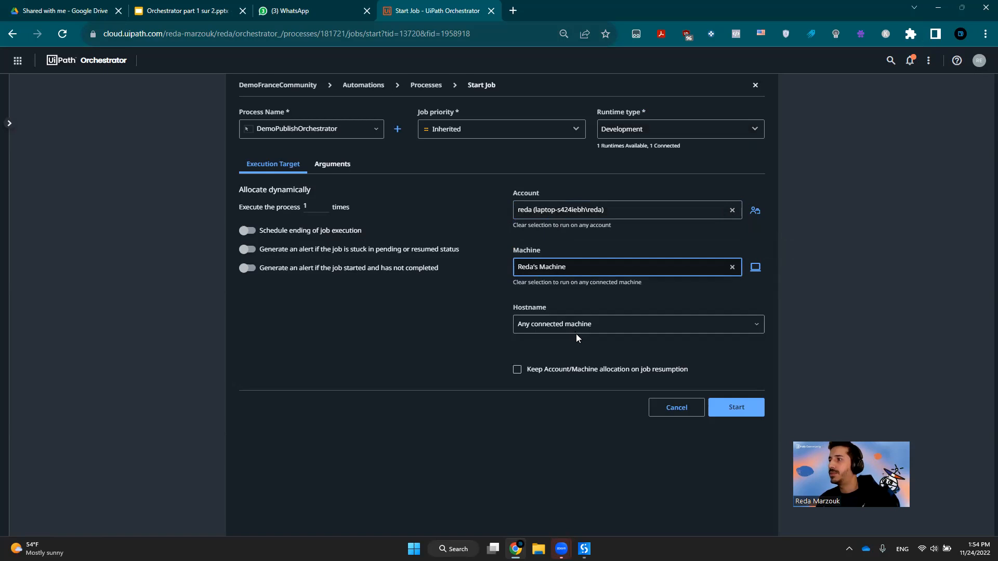
pyautogui.click(576, 327)
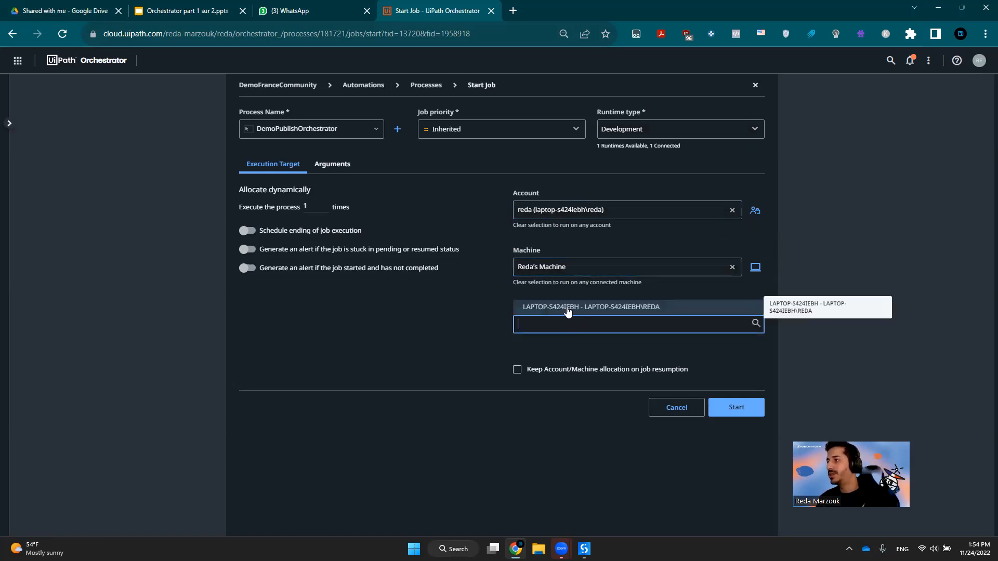
pyautogui.click(566, 309)
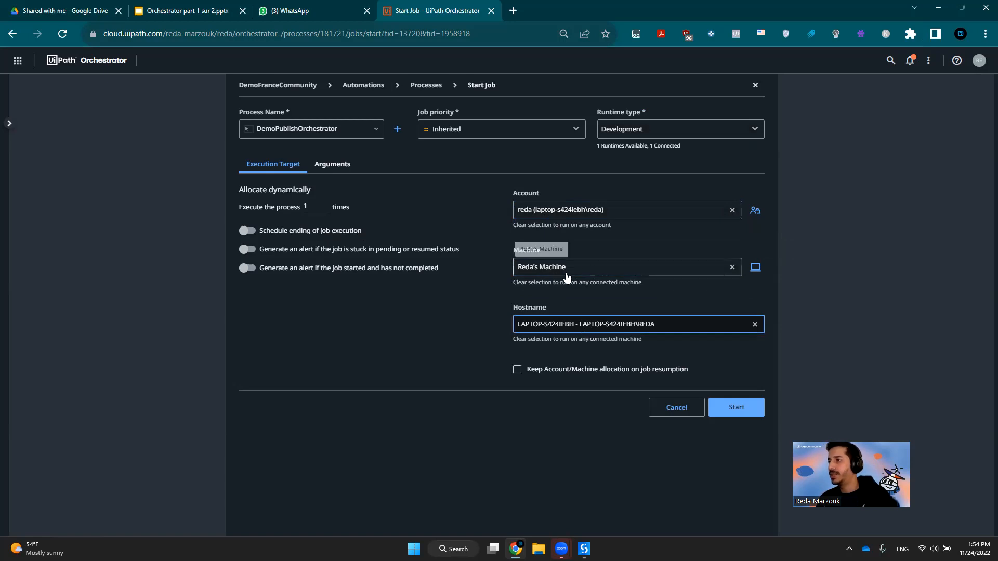
pyautogui.click(732, 411)
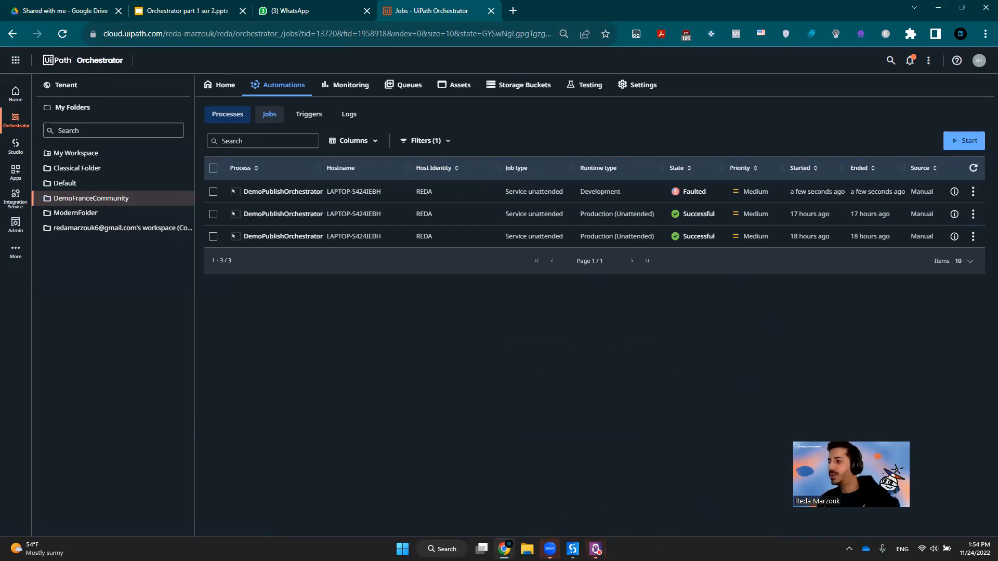
# Check the failed automation in UiPath Assistant, and examine the faulted job's logs in Orchestrator before returning to the jobs list.
pyautogui.moveTo(596, 548)
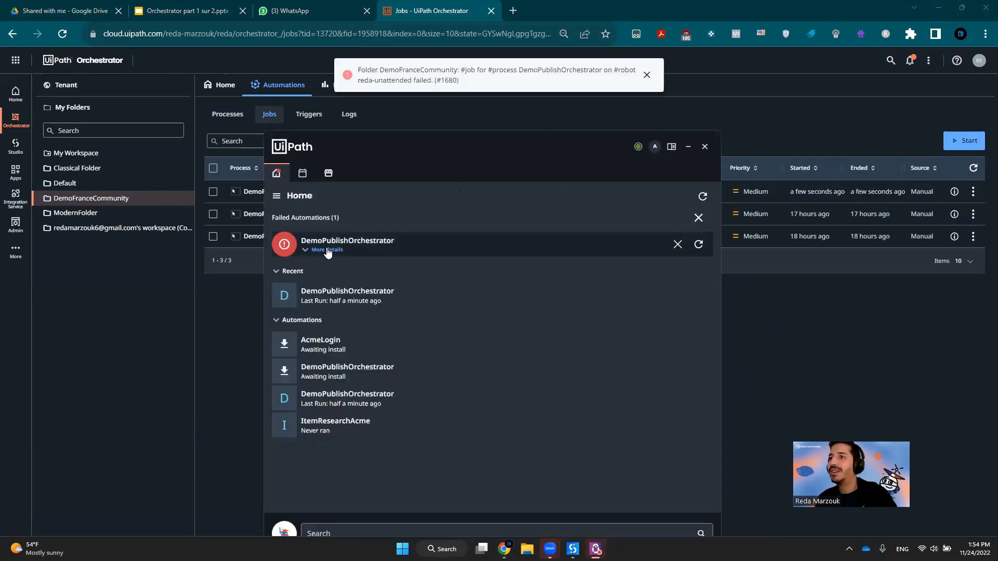
pyautogui.click(688, 147)
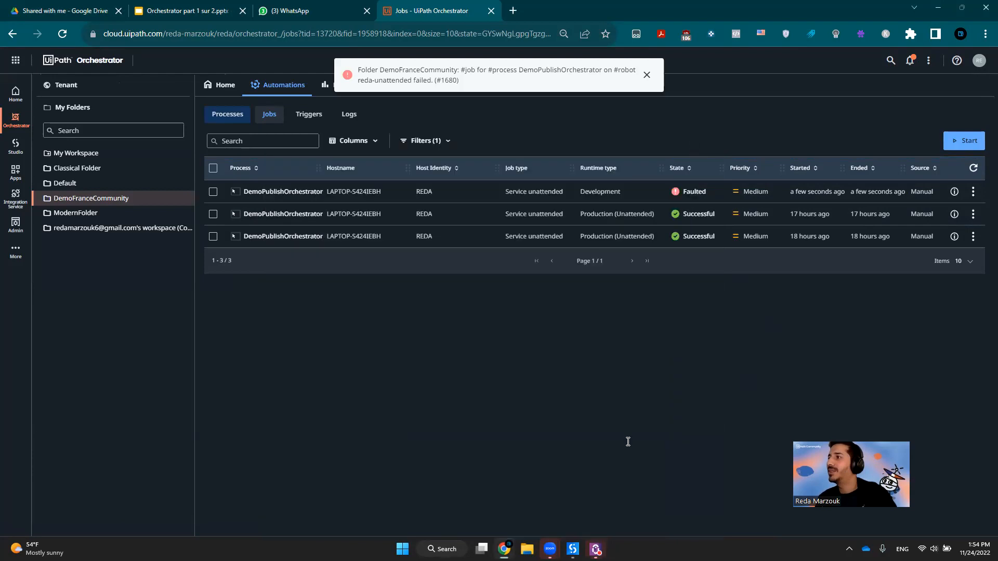
pyautogui.click(973, 192)
pyautogui.click(956, 211)
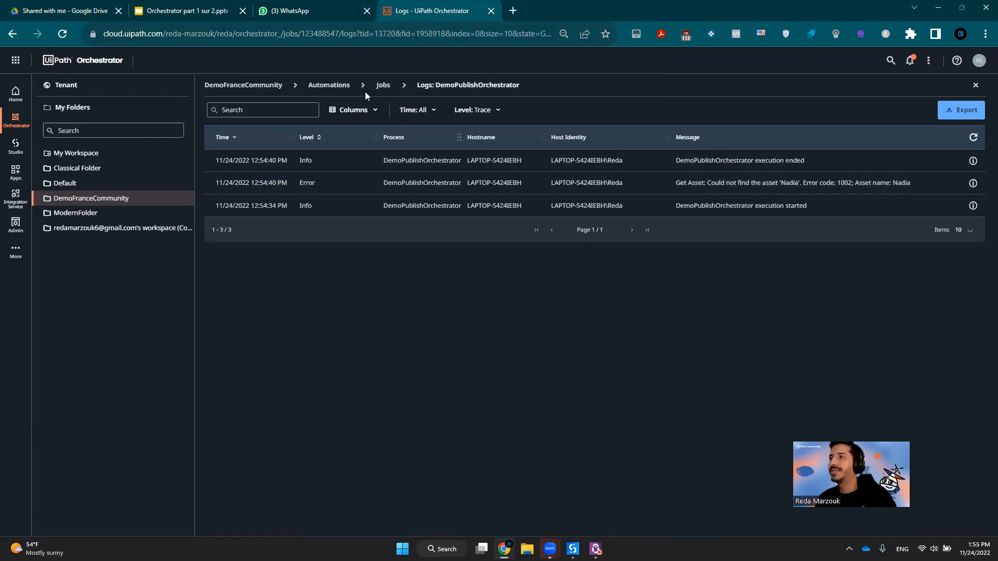
pyautogui.click(391, 91)
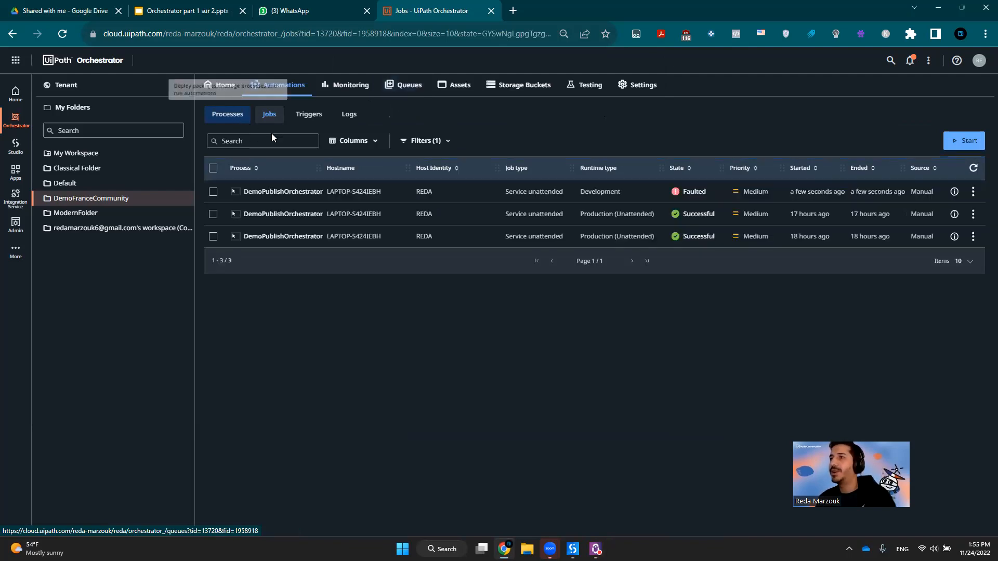
# Change the DemoPublishOrchestrator process to package version 1.0.9 and update it.
pyautogui.click(238, 123)
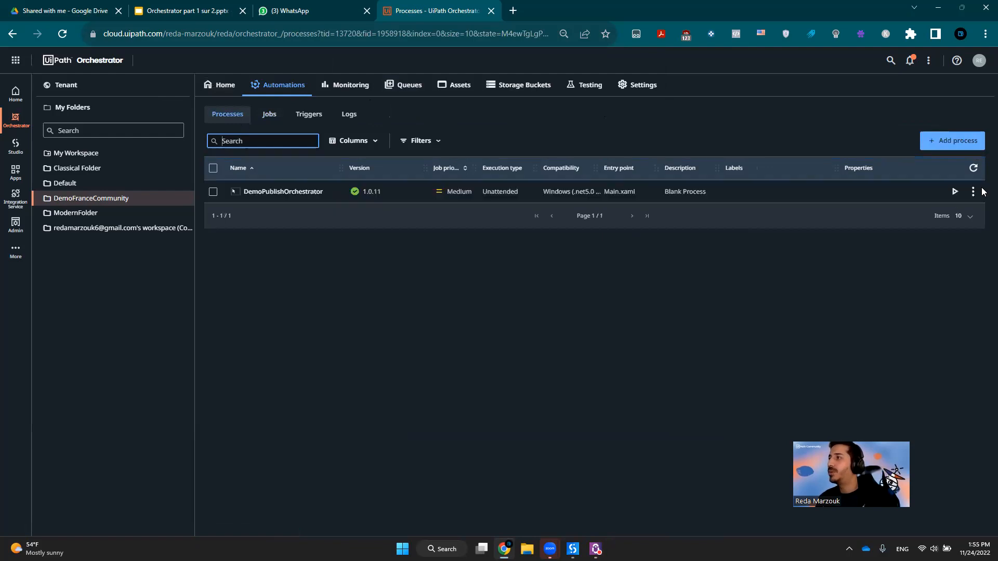
pyautogui.click(972, 192)
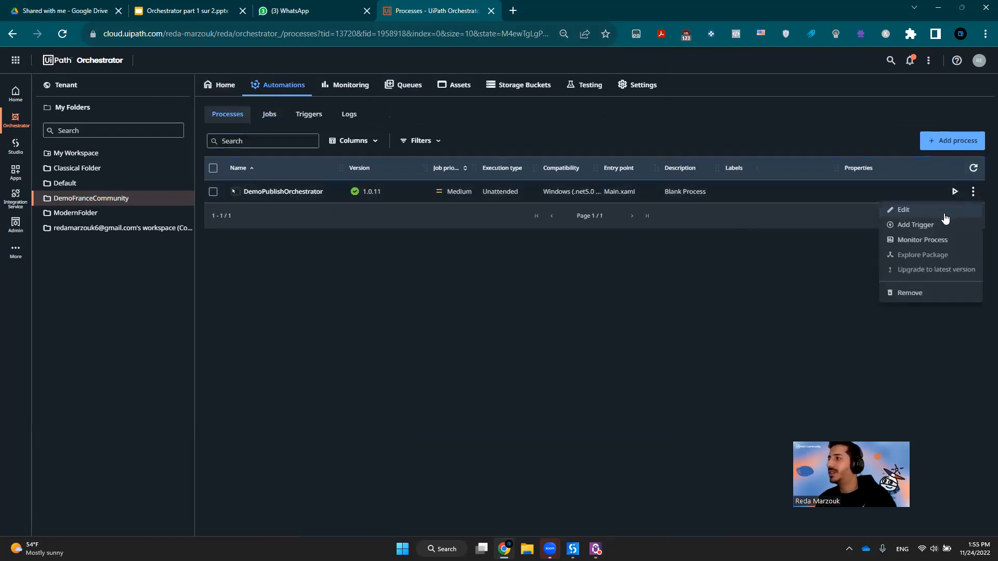
pyautogui.click(944, 213)
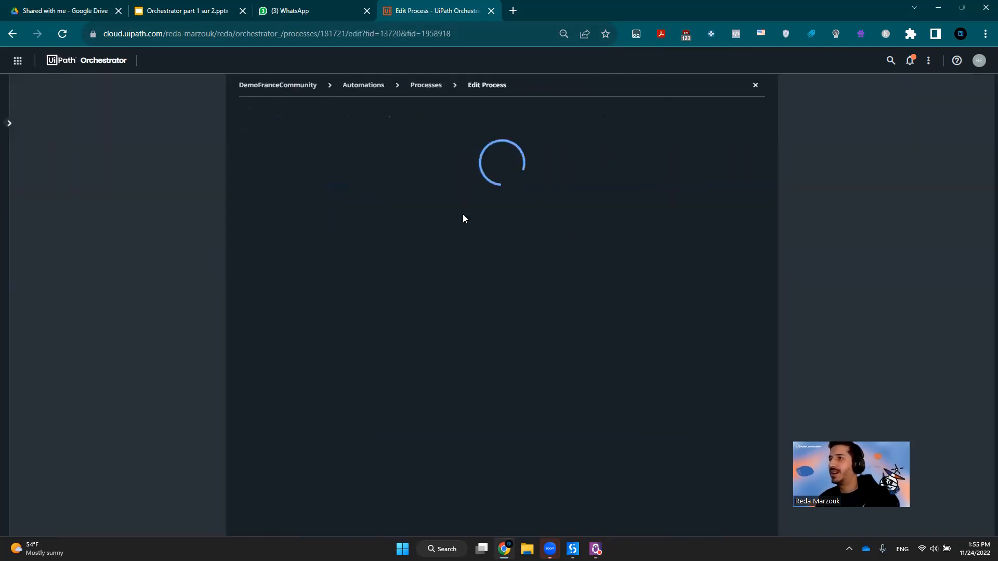
pyautogui.click(411, 233)
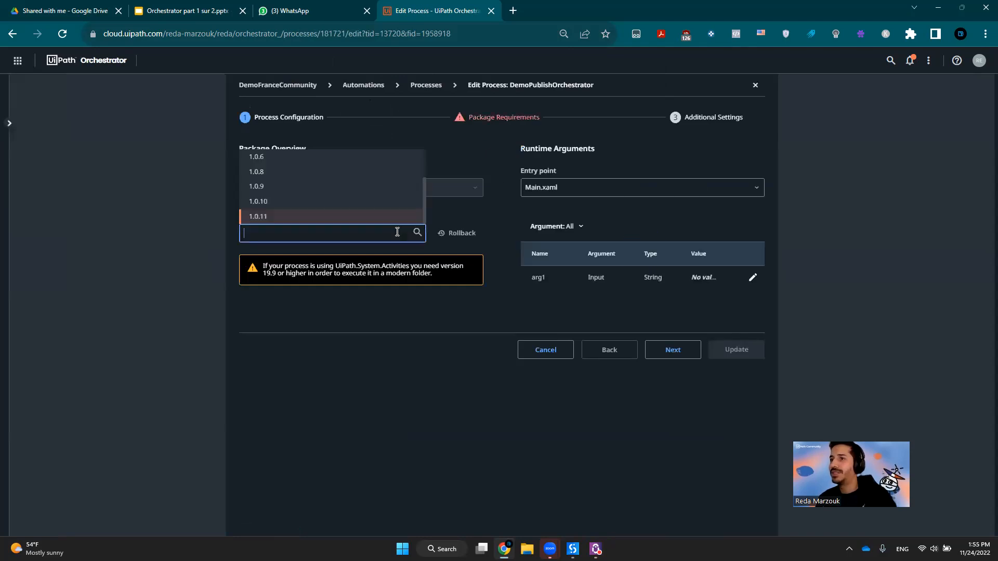
pyautogui.click(364, 190)
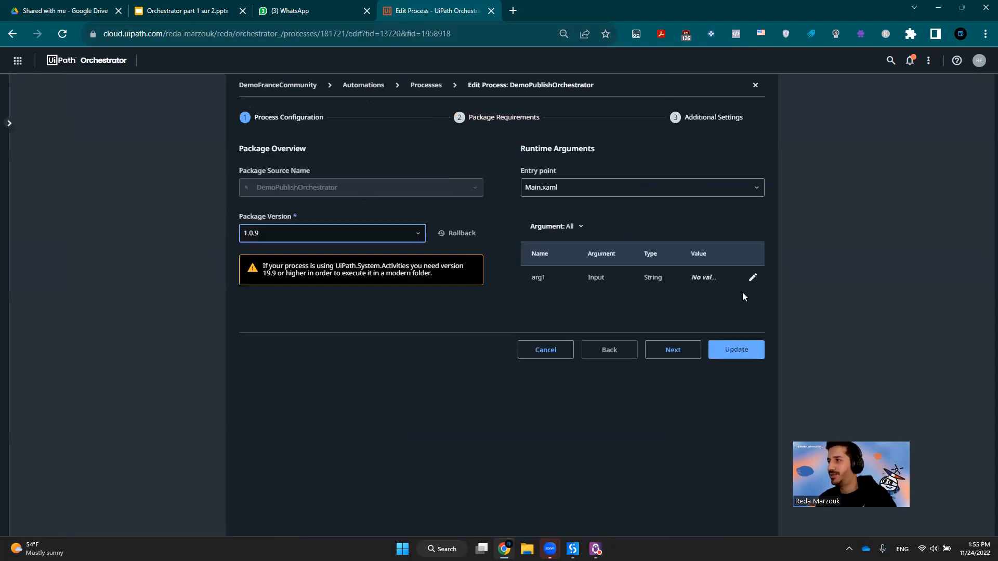
pyautogui.click(748, 347)
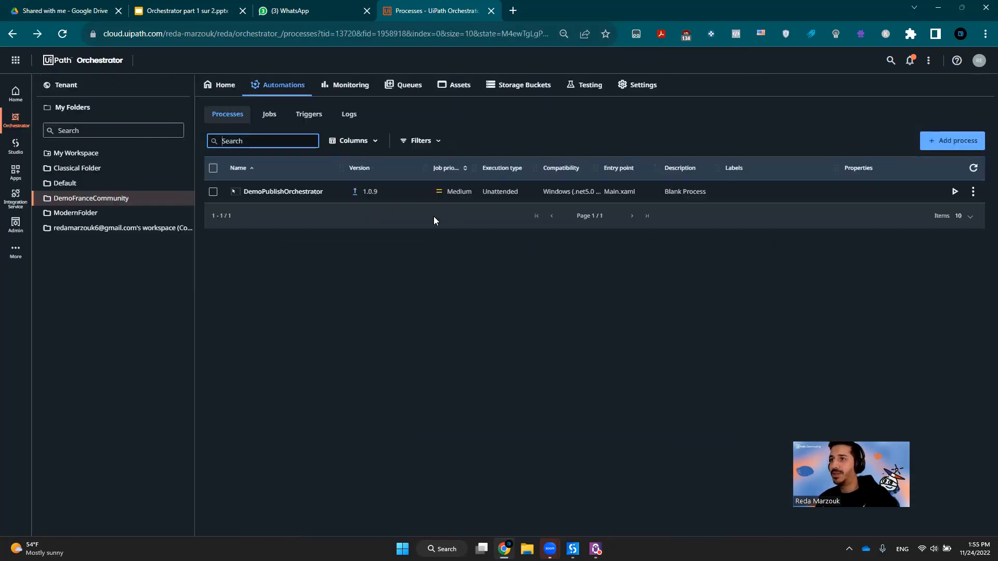
# Prepare another job for the DemoPublishOrchestrator process, choosing the Development runtime type and the laptop's robot account.
pyautogui.click(955, 192)
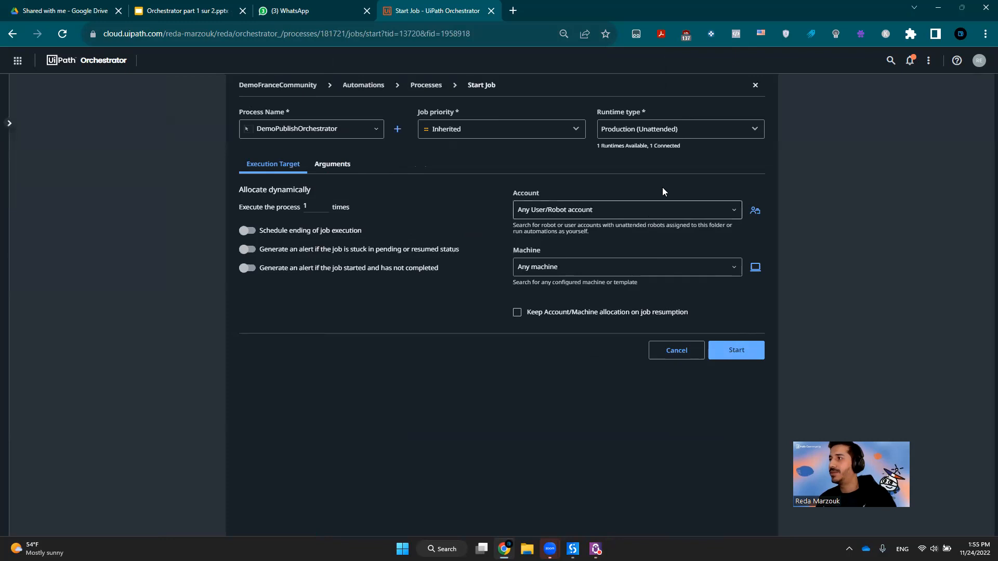
pyautogui.click(681, 131)
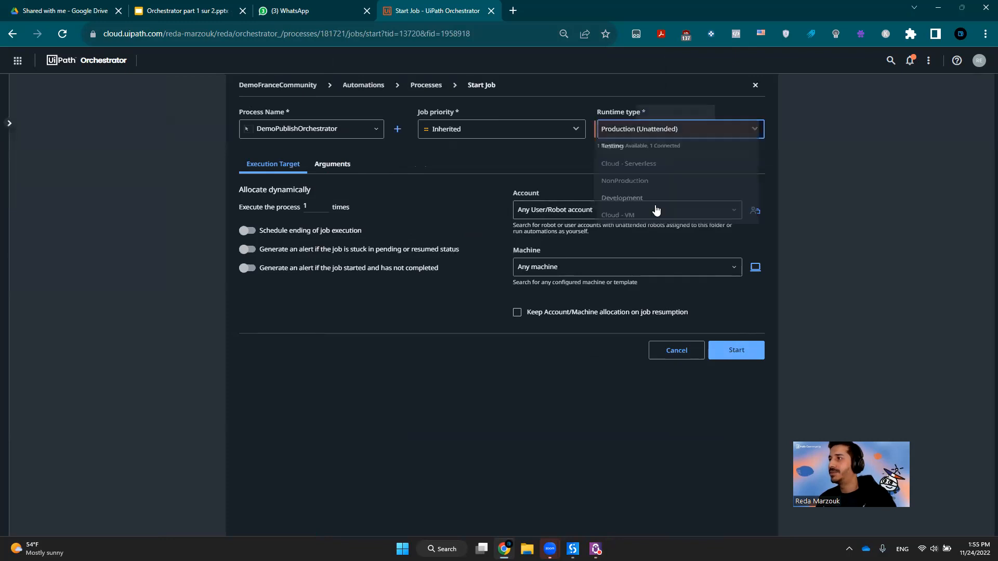
pyautogui.click(597, 207)
pyautogui.click(582, 210)
pyautogui.click(584, 240)
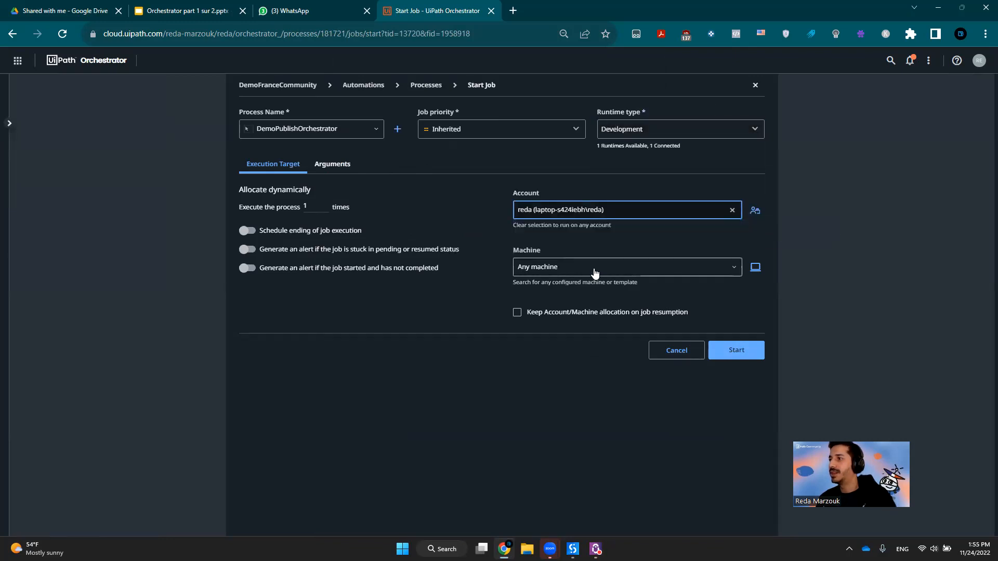
# Set the new job's machine to the presenter's machine template and its hostname to LAPTOP-S424IEBH, and start the job.
pyautogui.click(595, 268)
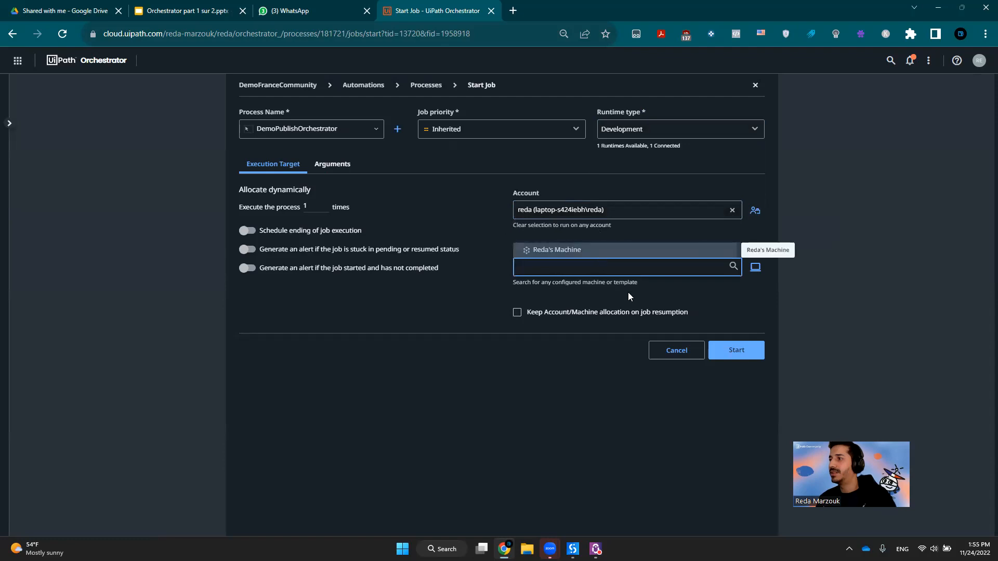
pyautogui.click(618, 250)
pyautogui.click(619, 319)
pyautogui.click(608, 305)
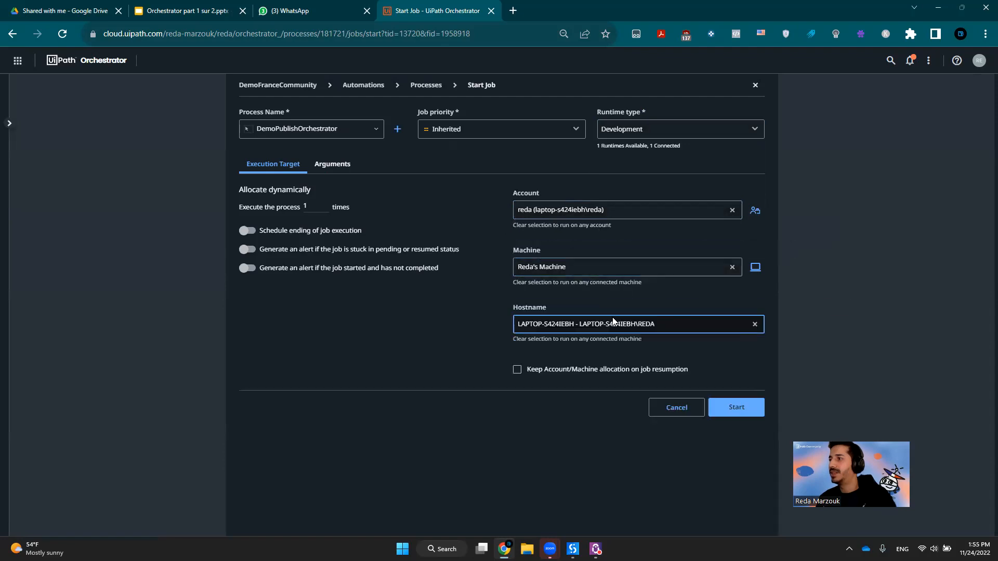
pyautogui.click(728, 409)
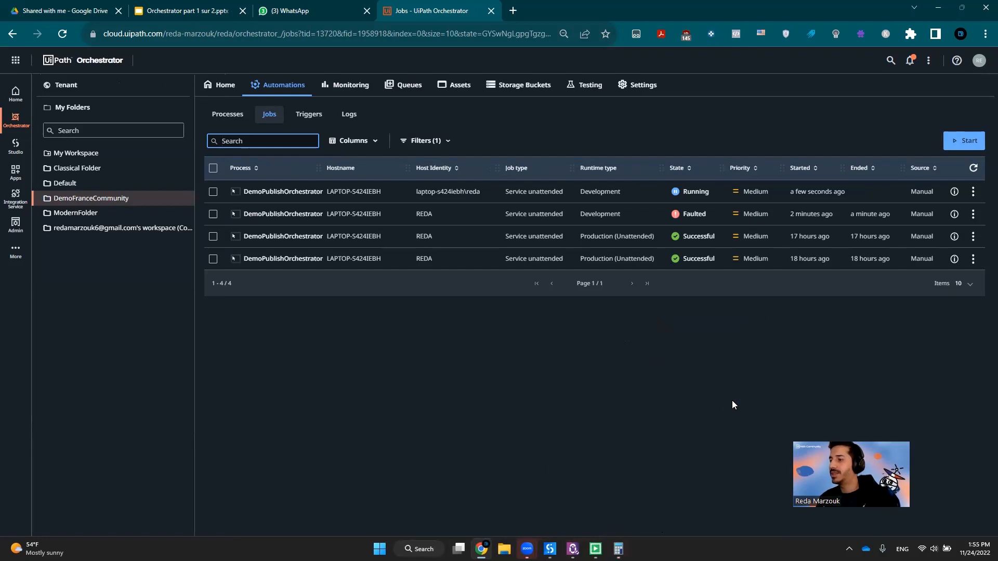
# Bring up Calculator while the job runs, calculate 4 + 5, and dismiss the message box.
pyautogui.click(618, 549)
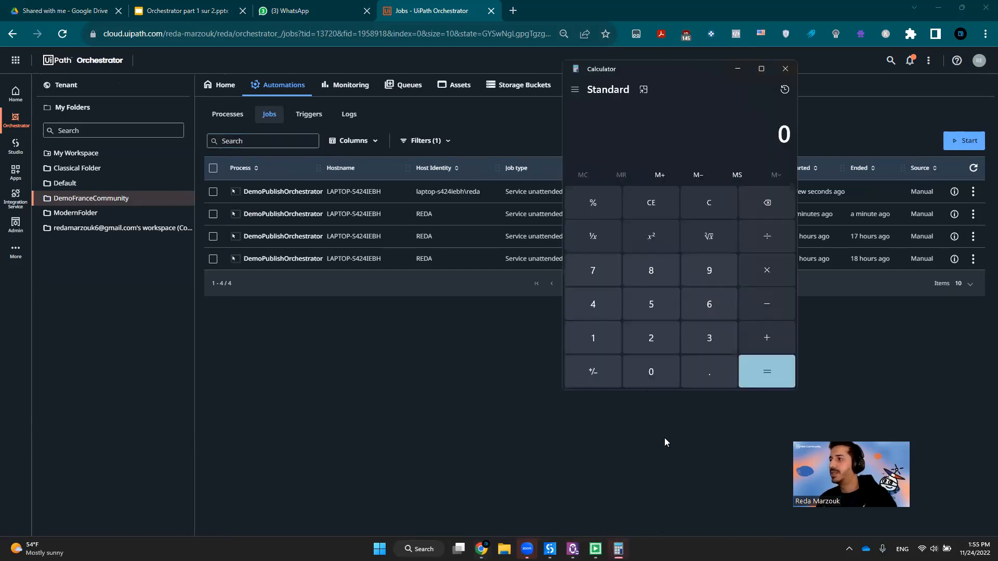
pyautogui.click(592, 294)
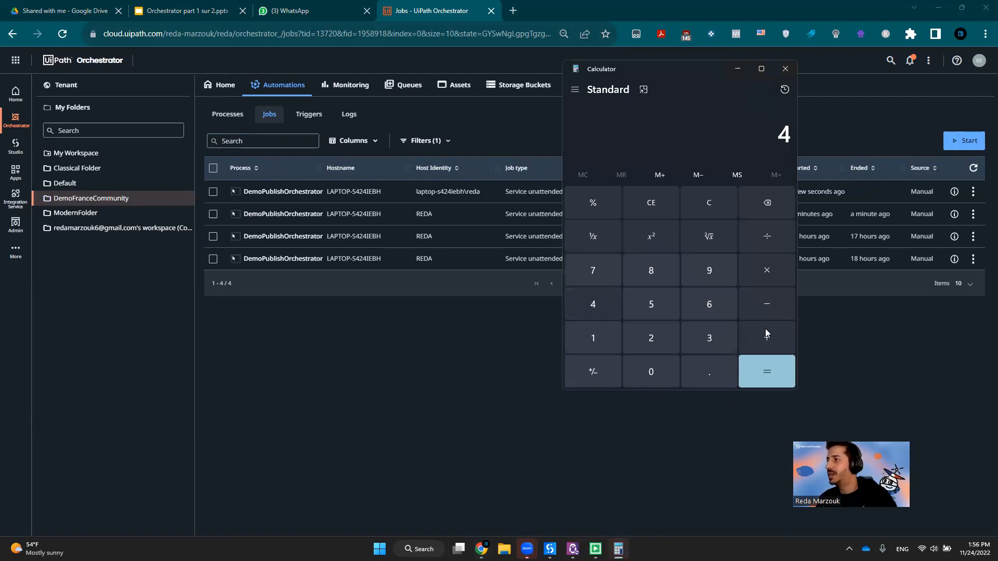
pyautogui.click(663, 302)
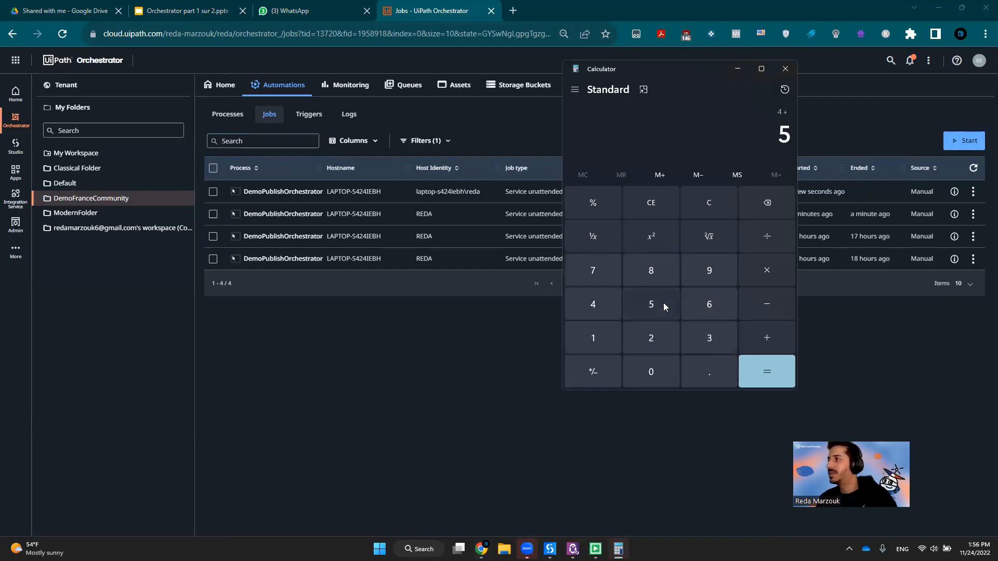
pyautogui.click(762, 366)
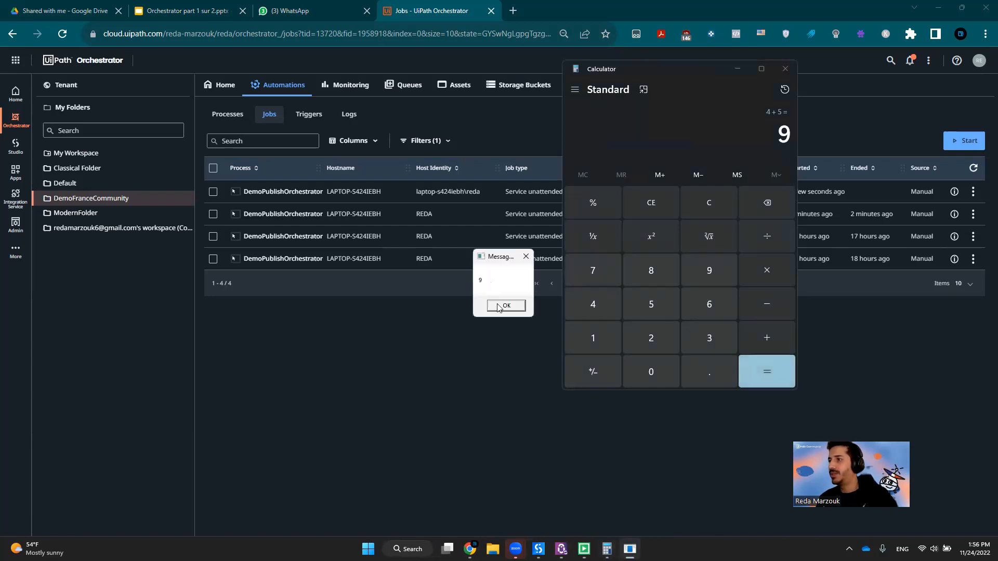
pyautogui.click(505, 308)
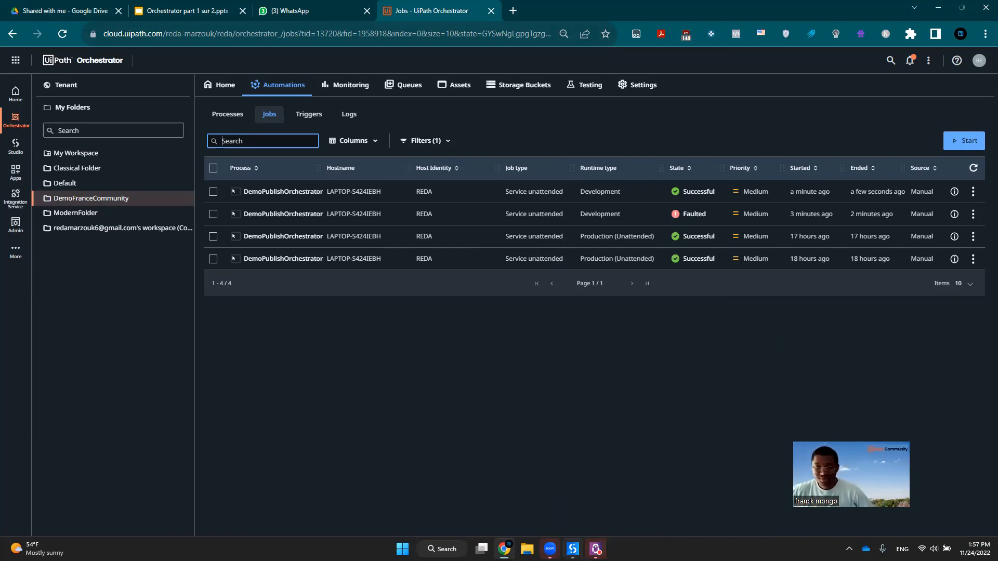
pyautogui.moveTo(549, 549)
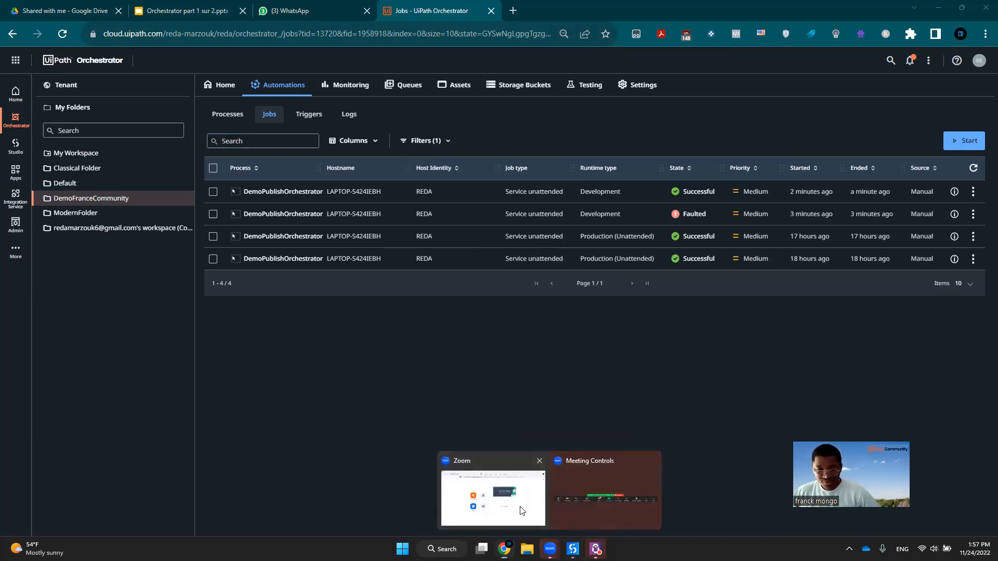
pyautogui.click(570, 525)
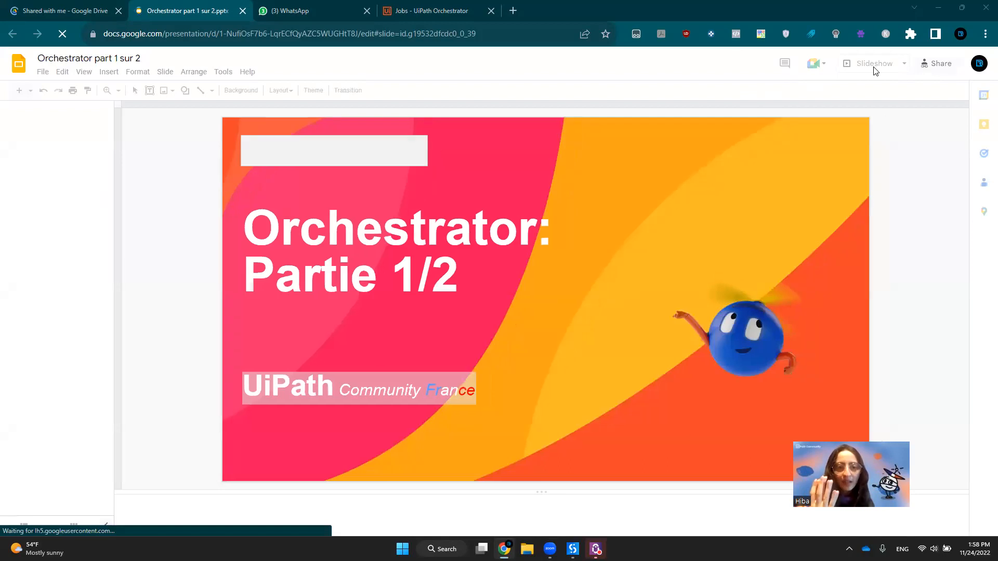
# Switch to UiPath Studio and review the Orchestrator folders available to the DemoPublishOrchestrator project, keeping the current folder.
pyautogui.click(573, 549)
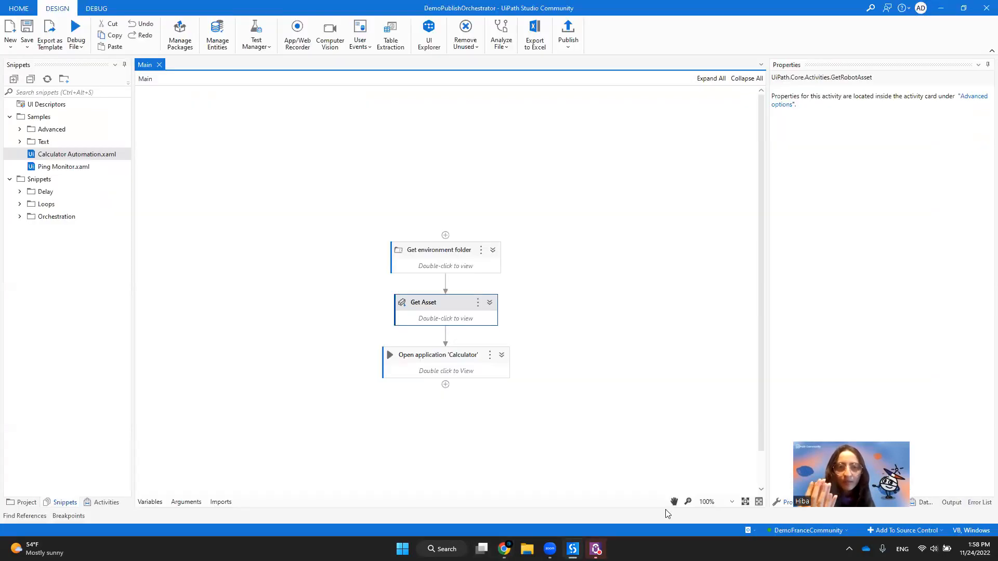
pyautogui.moveTo(854, 438); pyautogui.dragTo(838, 388)
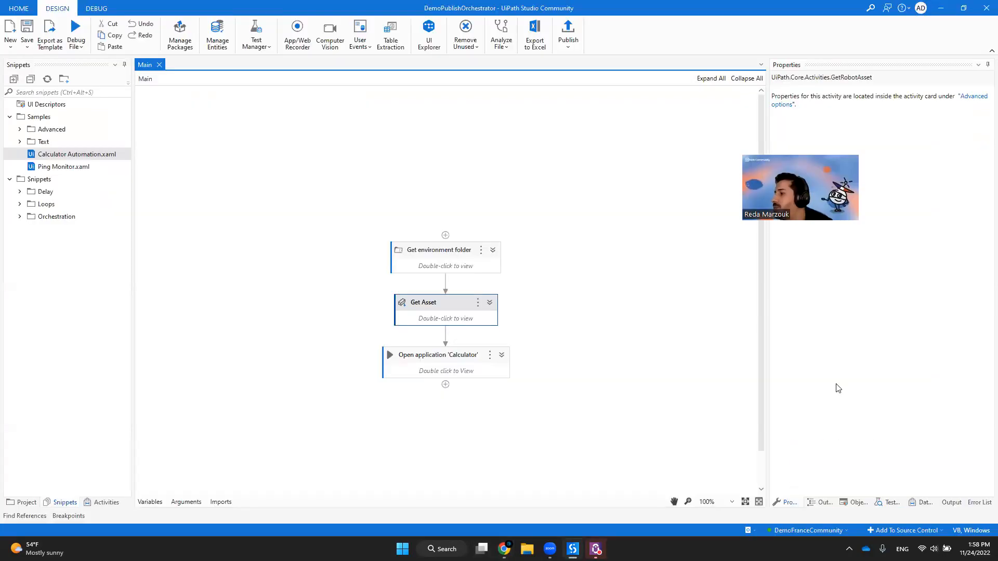
pyautogui.click(779, 531)
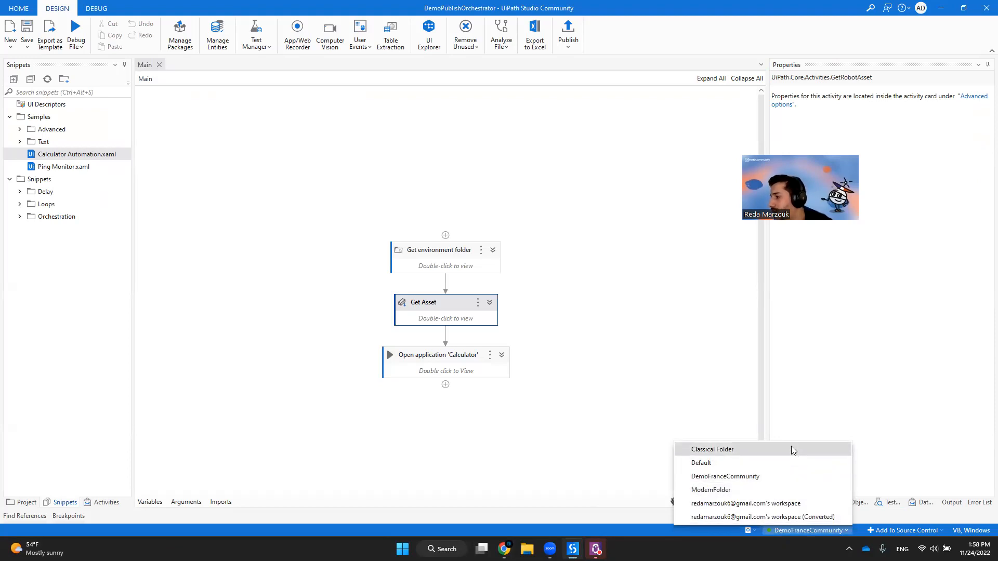
pyautogui.click(770, 531)
pyautogui.click(771, 531)
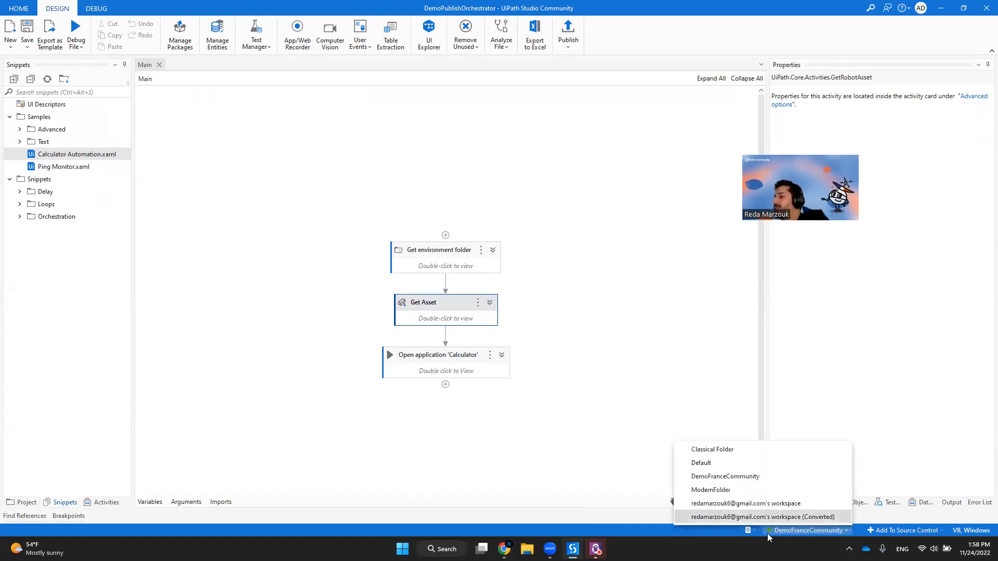
pyautogui.click(752, 532)
pyautogui.click(769, 531)
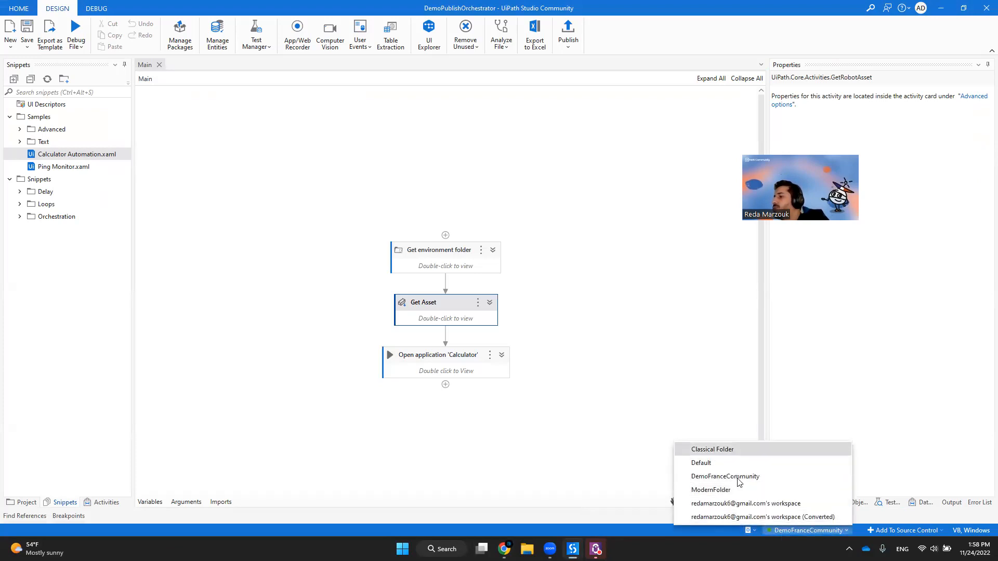
pyautogui.click(907, 391)
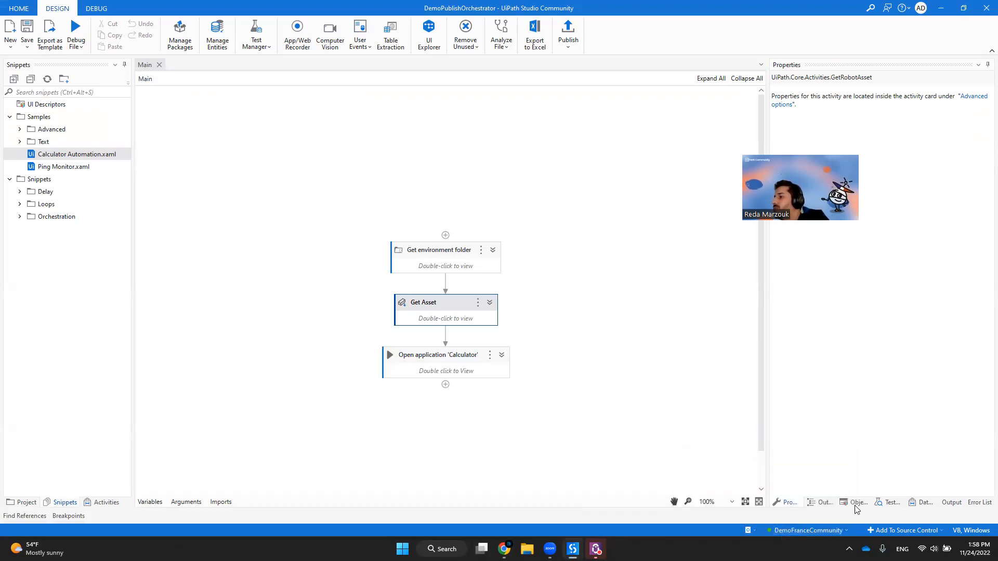
# List the project's assets in Data Manager and switch the Orchestrator folder to ModernFolder to view its assets.
pyautogui.click(921, 503)
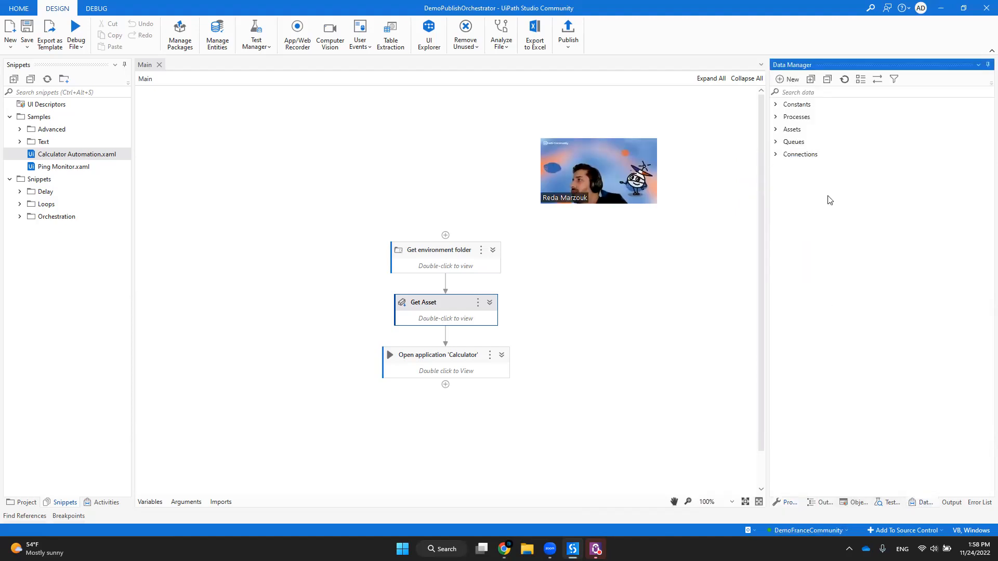
pyautogui.click(775, 129)
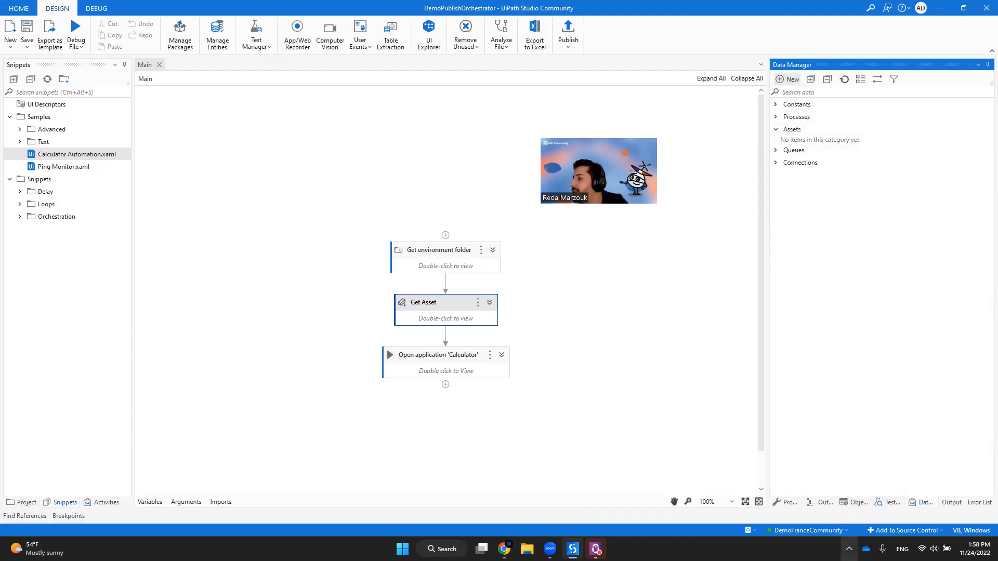
pyautogui.click(828, 531)
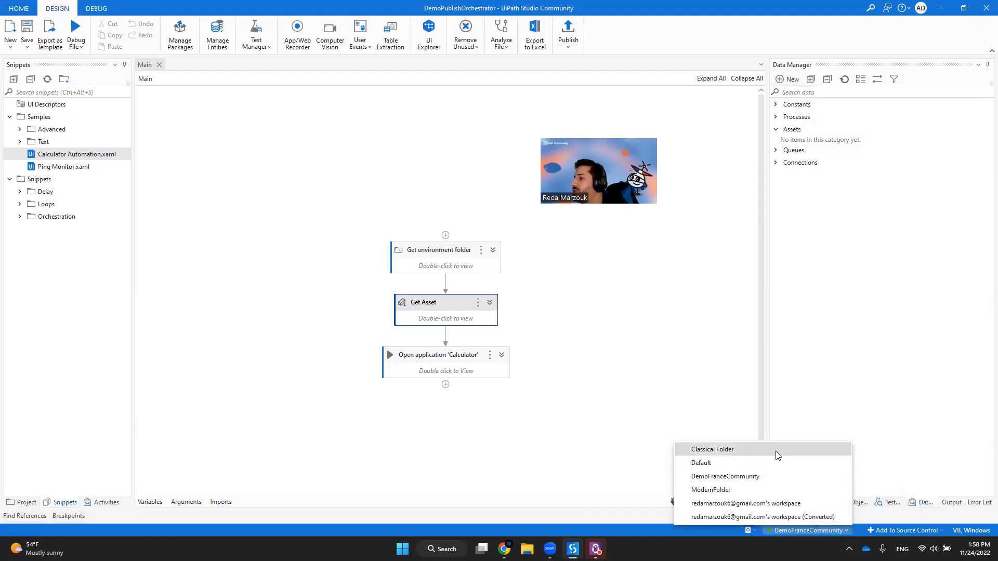
pyautogui.click(746, 491)
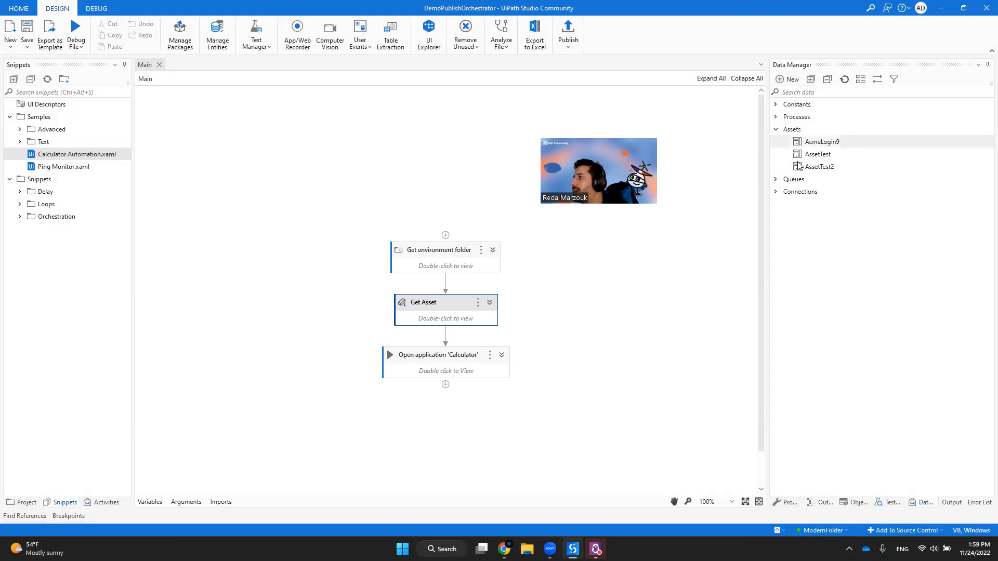
# Switch to Orchestrator in the browser and compare the assets stored in ModernFolder with those in DemoFranceCommunity.
pyautogui.click(504, 550)
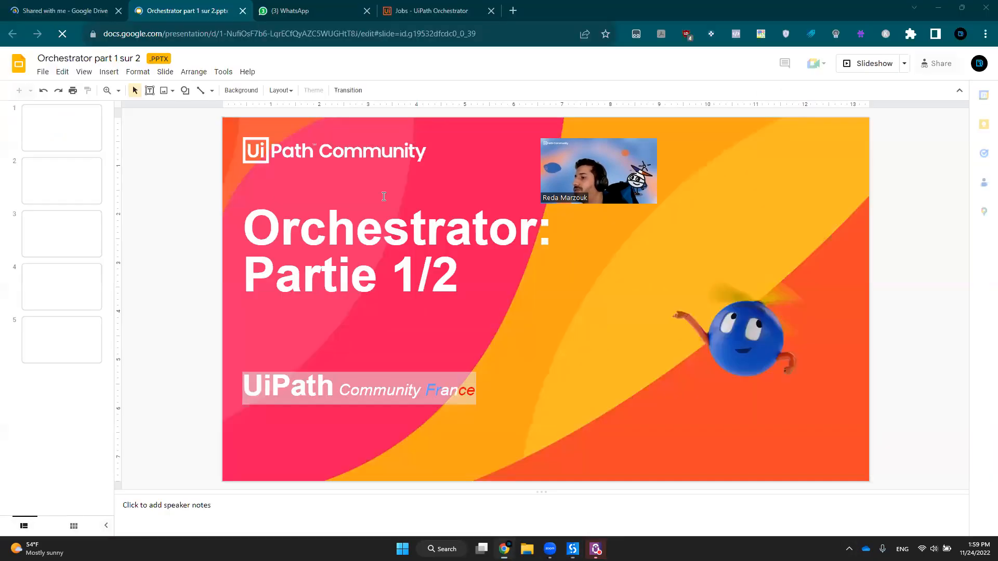
pyautogui.click(424, 7)
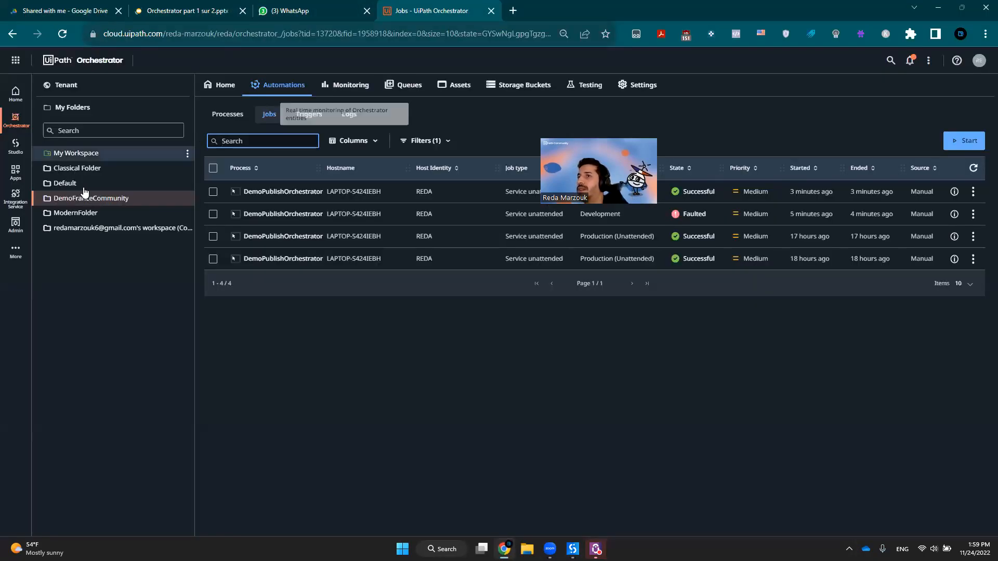
pyautogui.click(86, 214)
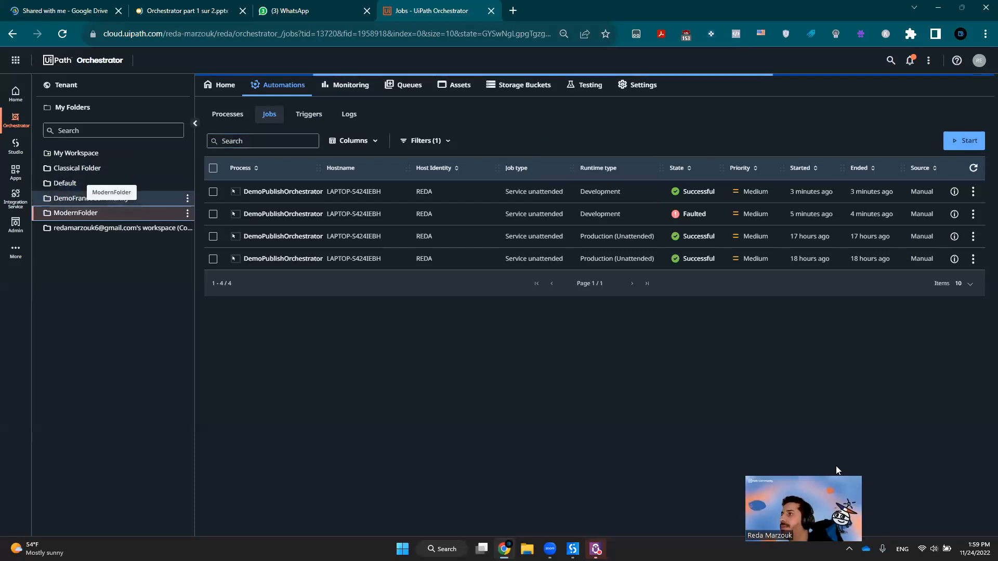
pyautogui.click(460, 86)
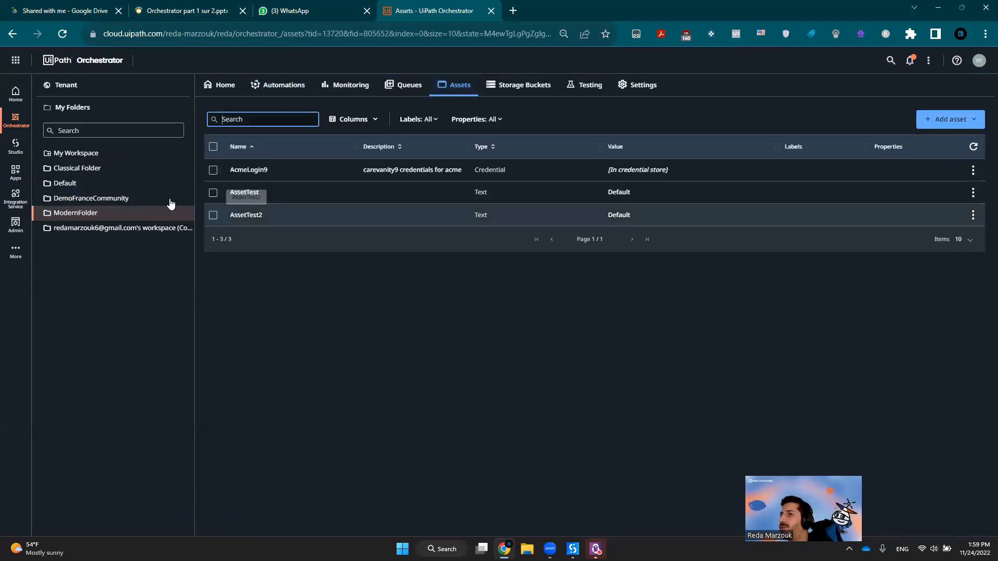
pyautogui.click(90, 200)
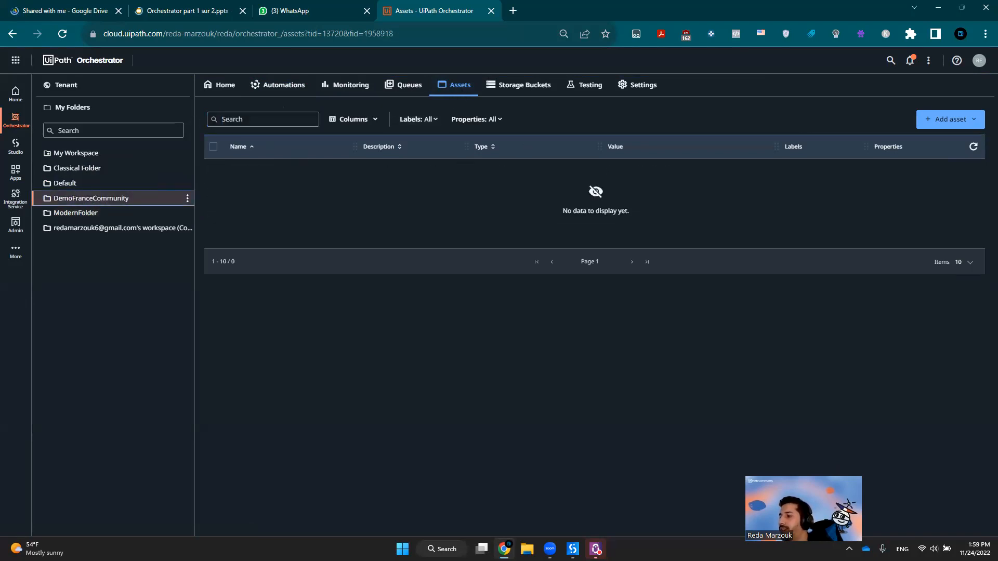
# Return to UiPath Studio, set the Orchestrator folder back to DemoFranceCommunity, and expand its assets in Data Manager.
pyautogui.hotkey('alt', 'Tab')
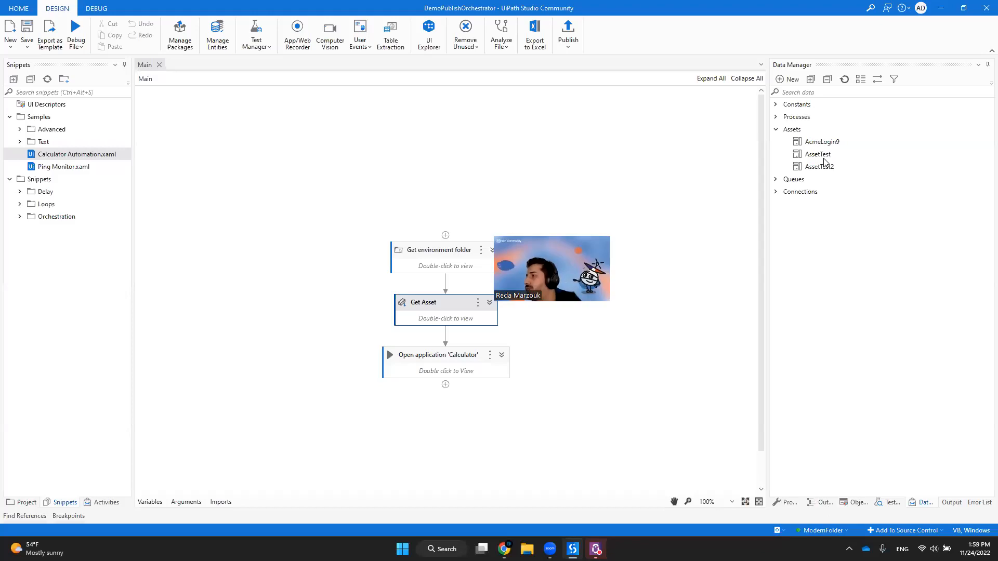
pyautogui.click(826, 530)
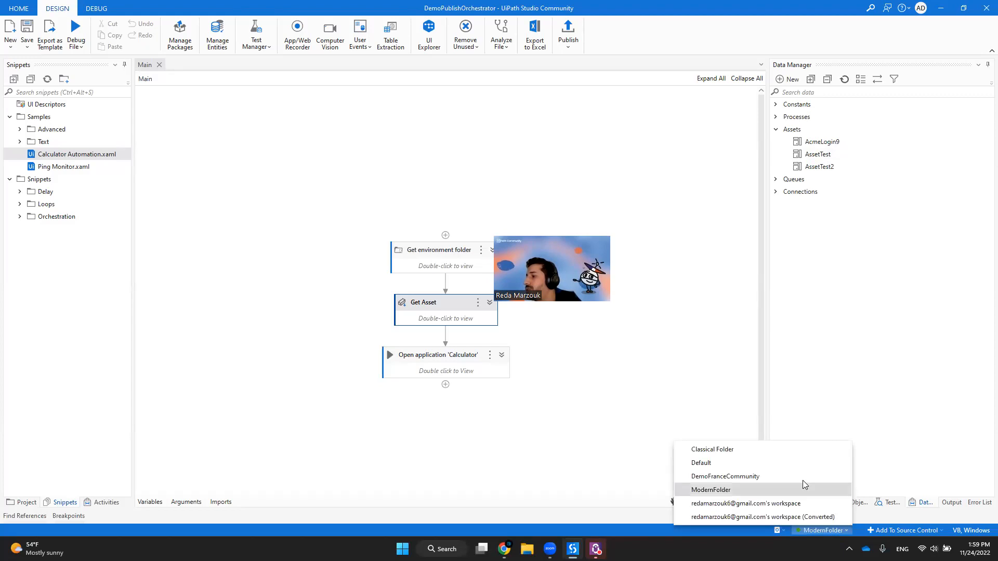
pyautogui.click(801, 489)
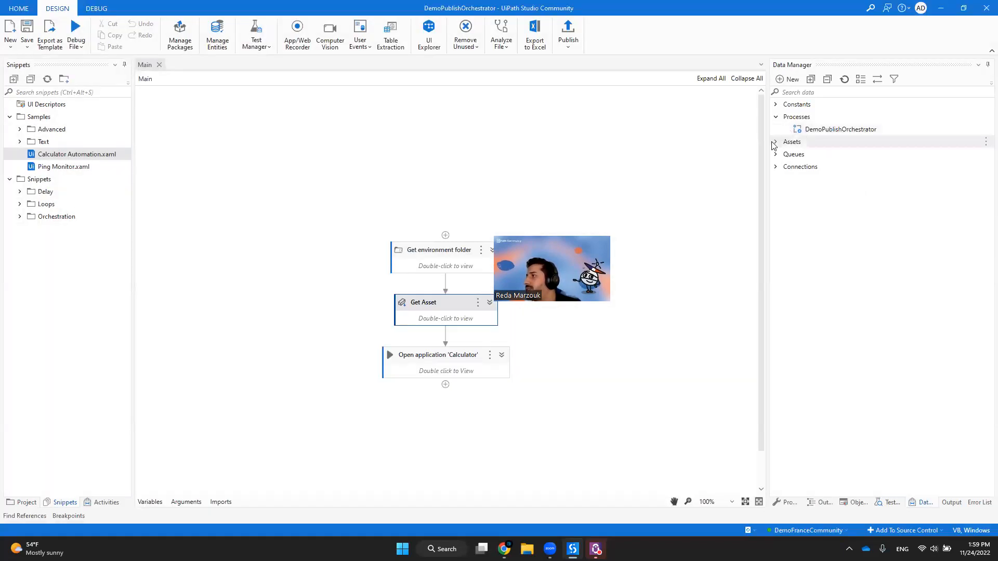
pyautogui.click(776, 142)
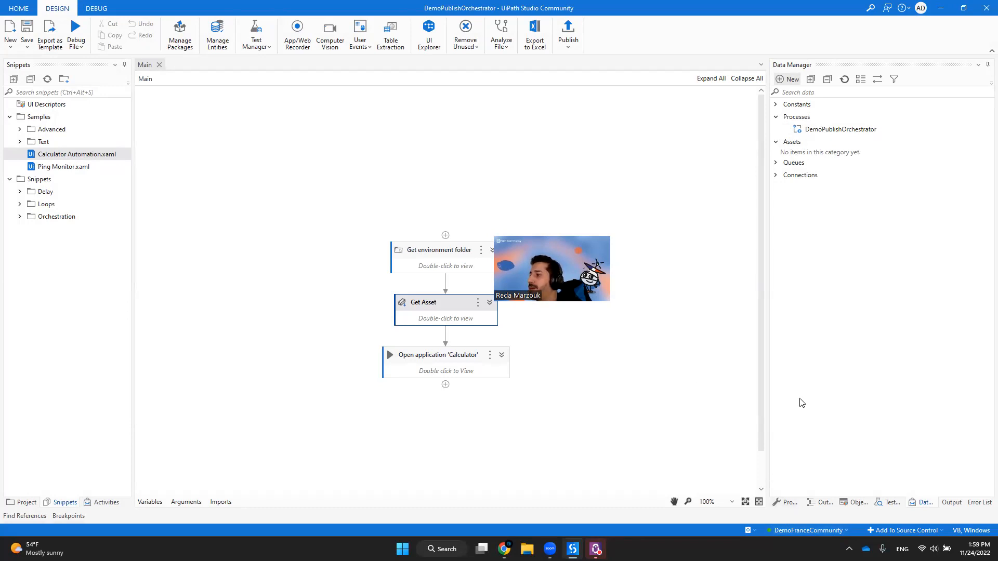
# Switch to the "Orchestrator part 1 sur 2" presentation in Google Slides and present it from slide 13, "Merci à toutes et à tous !".
pyautogui.hotkey('alt', 'Tab')
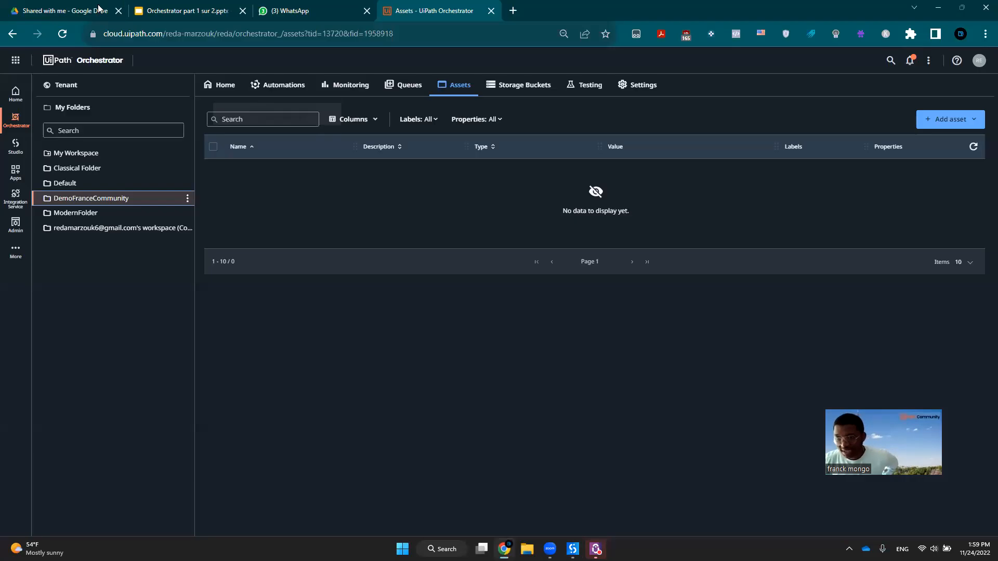
pyautogui.click(189, 11)
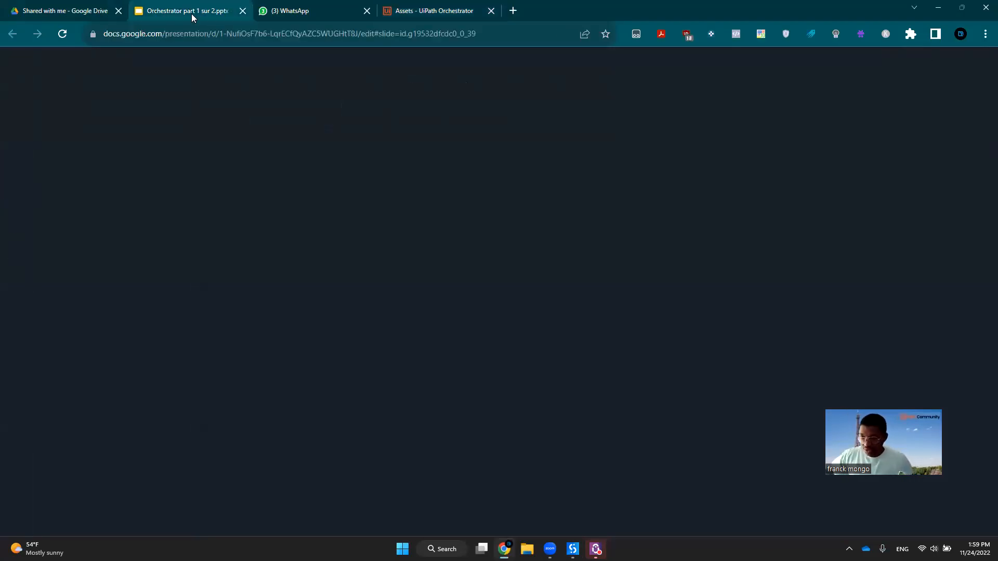
pyautogui.scroll(-7, 59, 442)
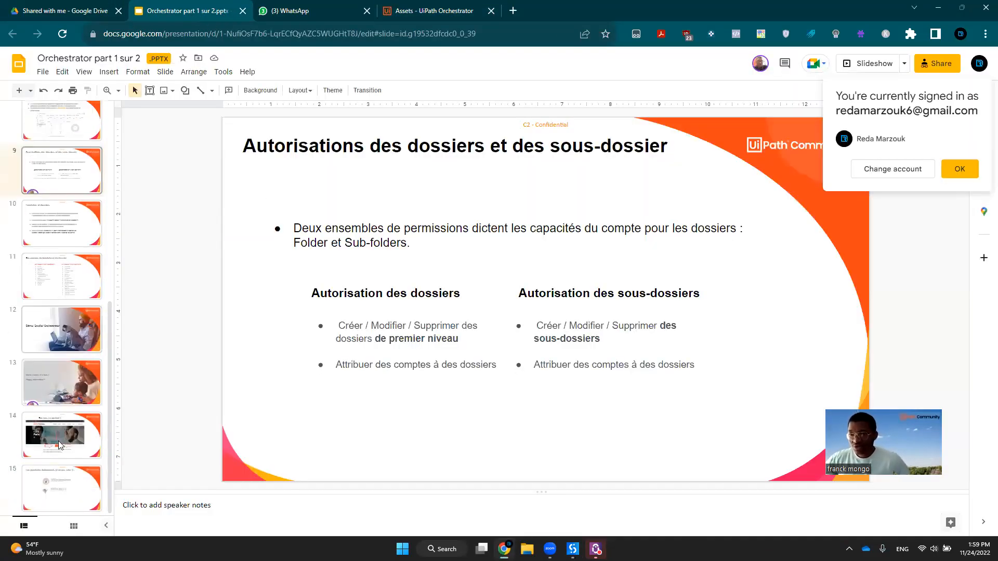
pyautogui.click(59, 330)
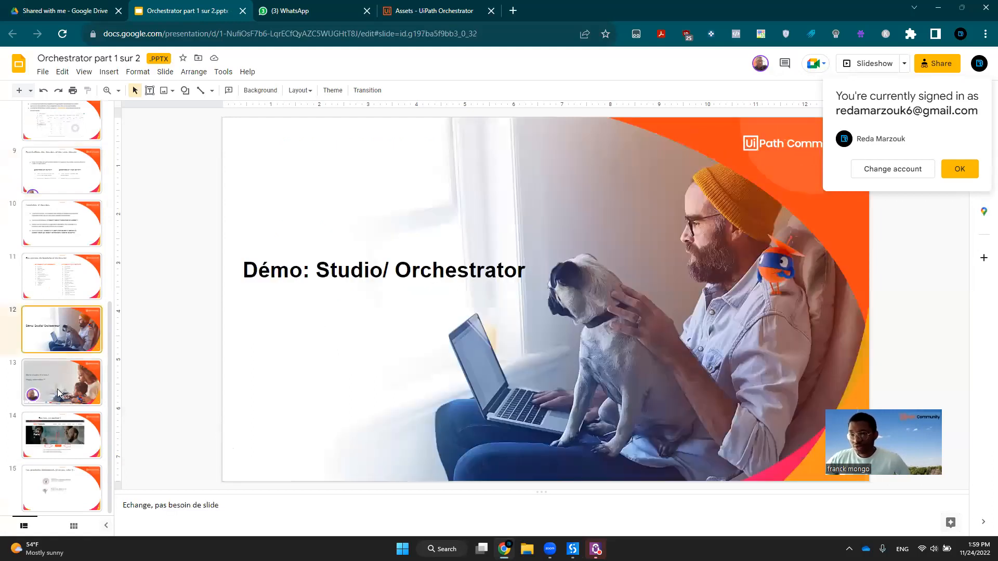
pyautogui.click(58, 390)
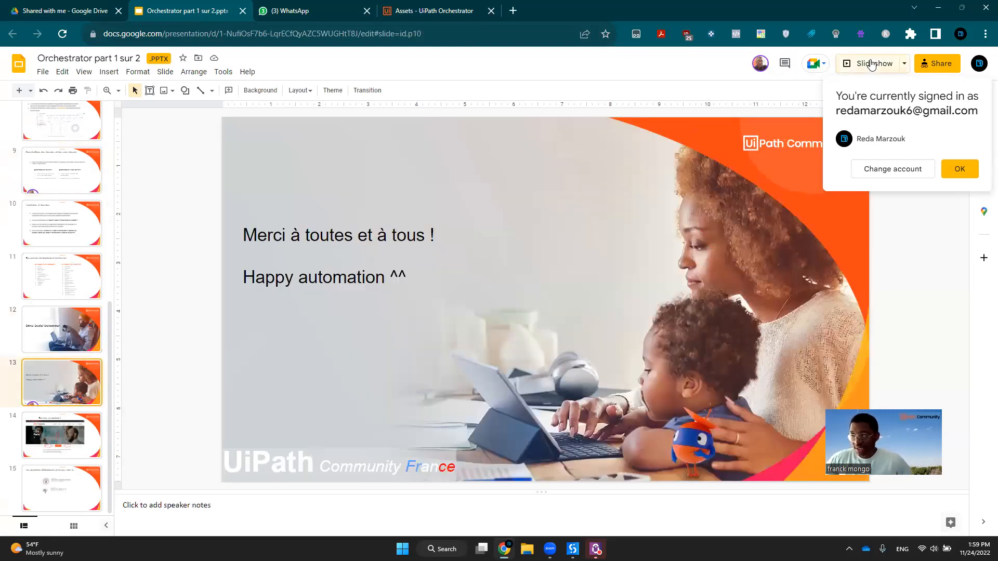
pyautogui.click(871, 64)
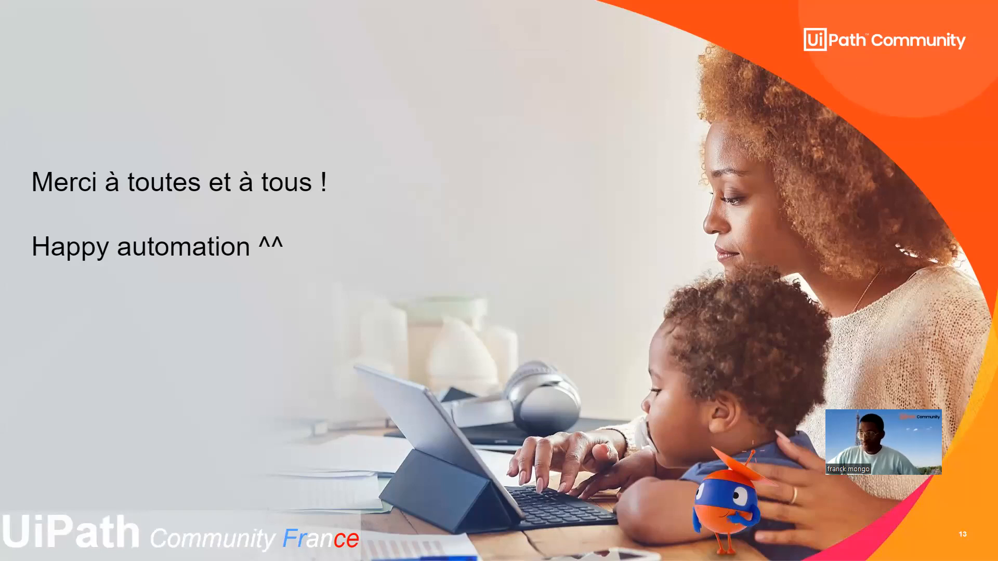
# Advance the slideshow through the "Restons en contact !" slide to the upcoming events on slide 15.
pyautogui.press('Right')
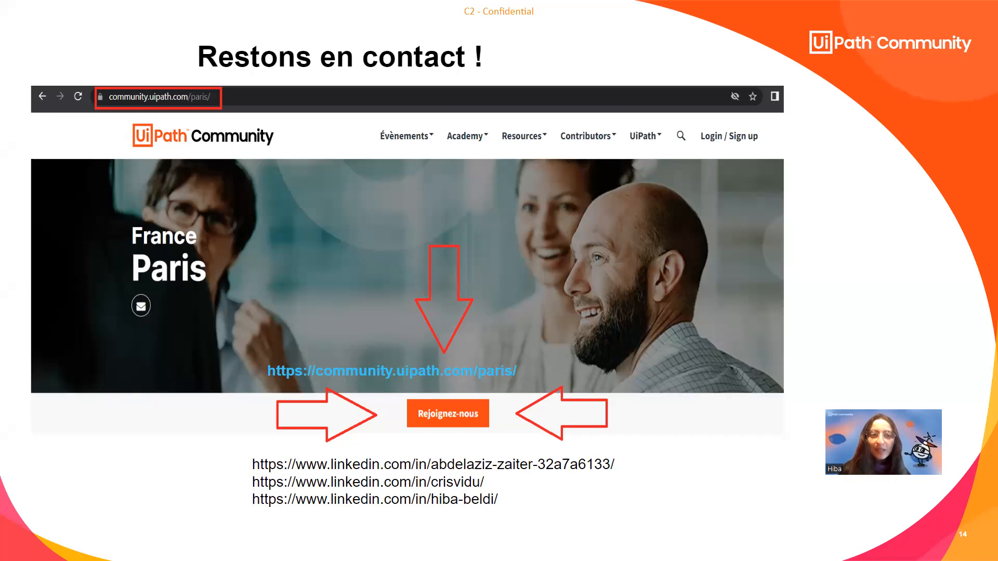
pyautogui.press('Right')
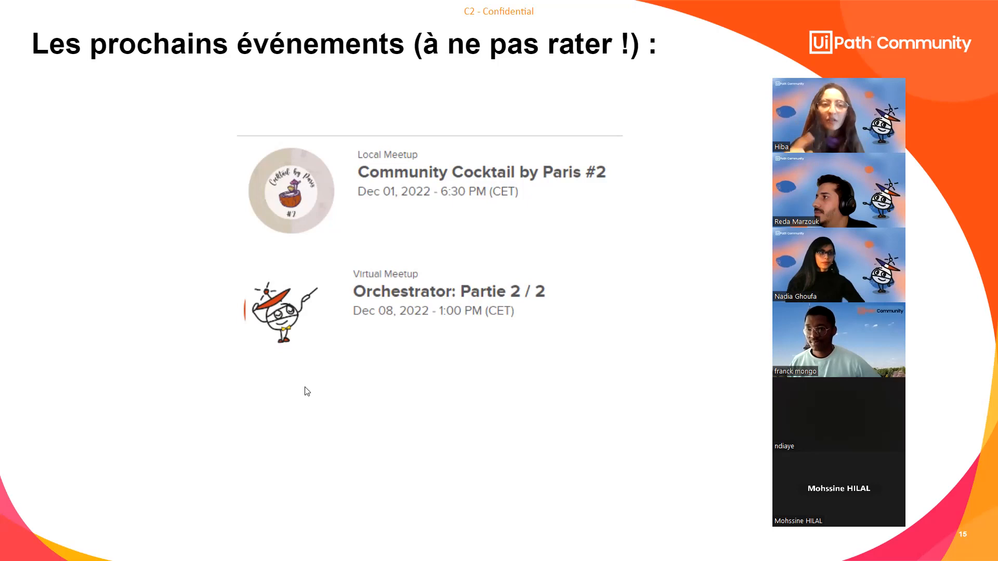
pyautogui.moveTo(796, 64); pyautogui.dragTo(839, 29)
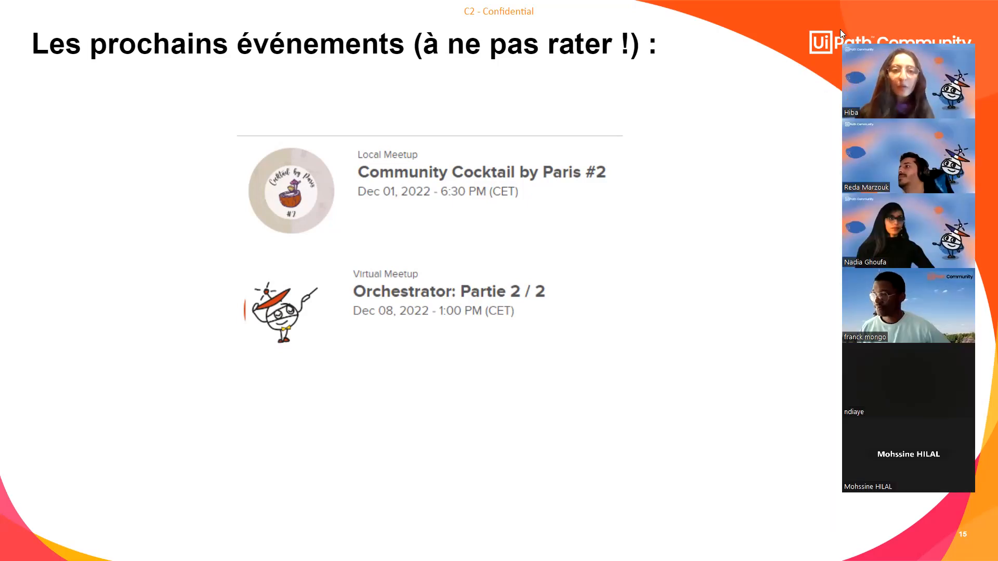